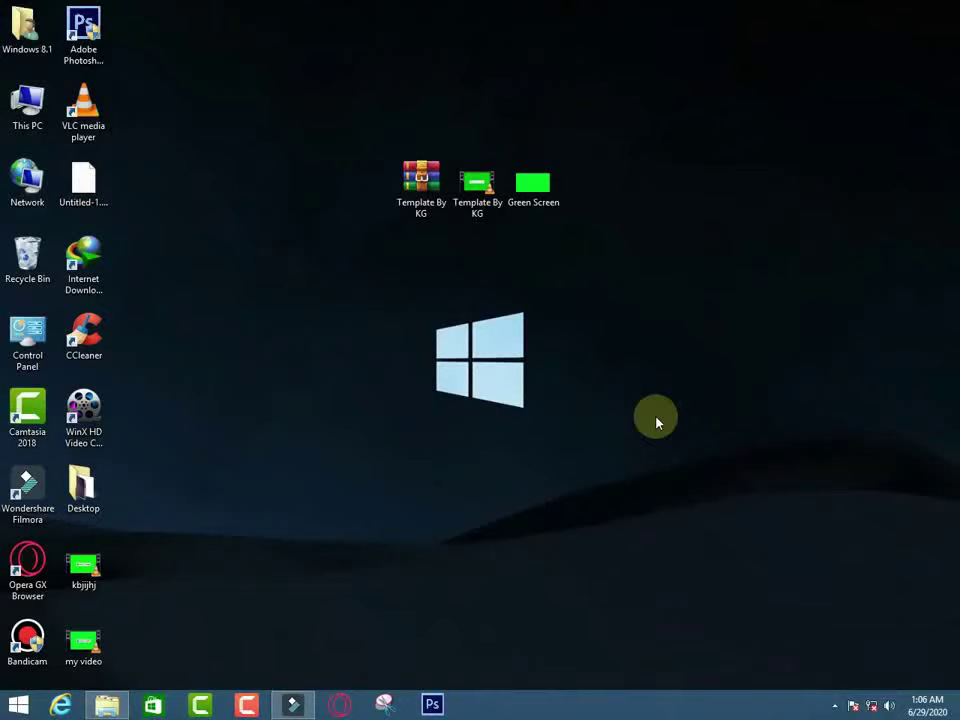
- Refresh the desktop and select the Wondershare Filmora shortcut
right_click(596, 399)
left_click(634, 447)
left_click(27, 485)
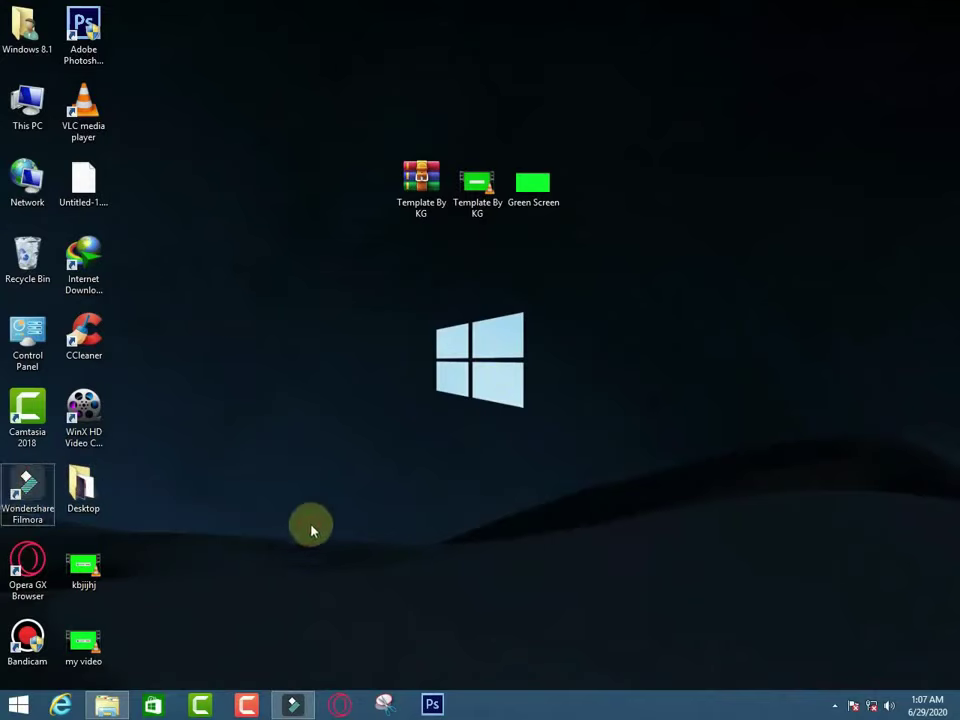
left_click(319, 454)
- Move the Template By KG archive to the left of the Windows logo
left_click_drag(421, 195, 330, 352)
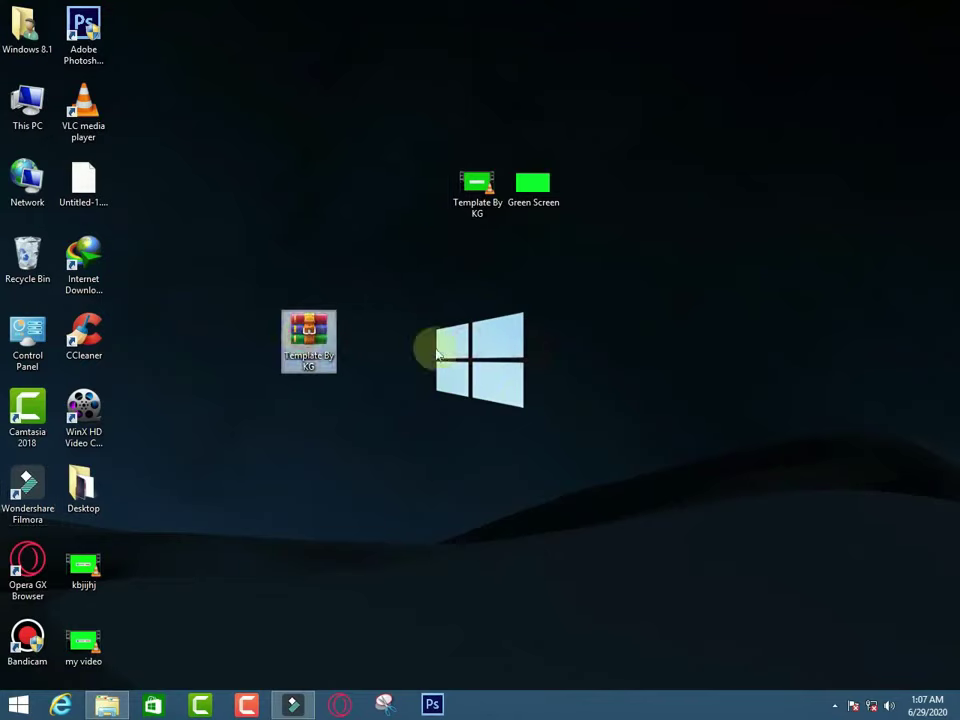
left_click_drag(358, 274, 251, 411)
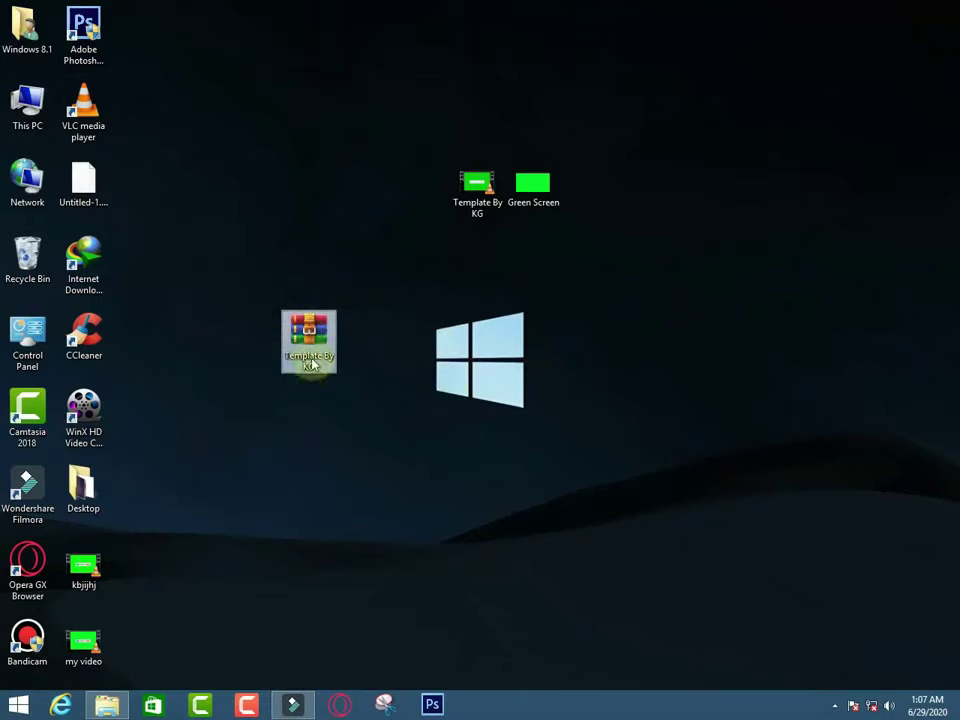
left_click_drag(664, 77, 418, 266)
left_click(446, 257)
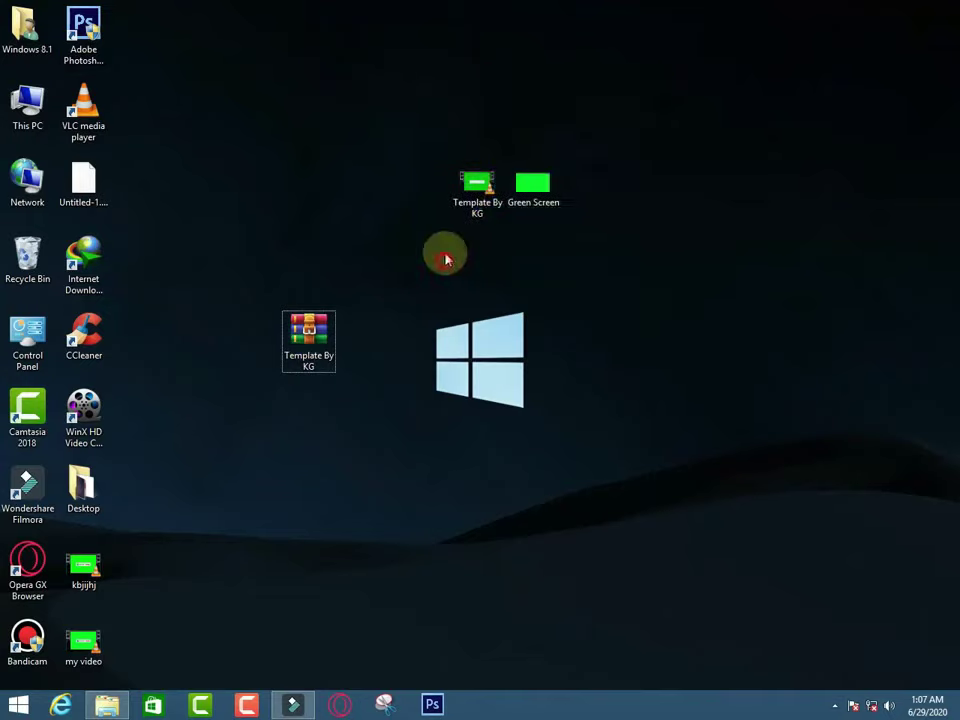
- Select the Green Screen image and Template By KG video, then the Filmora shortcut
left_click(546, 184)
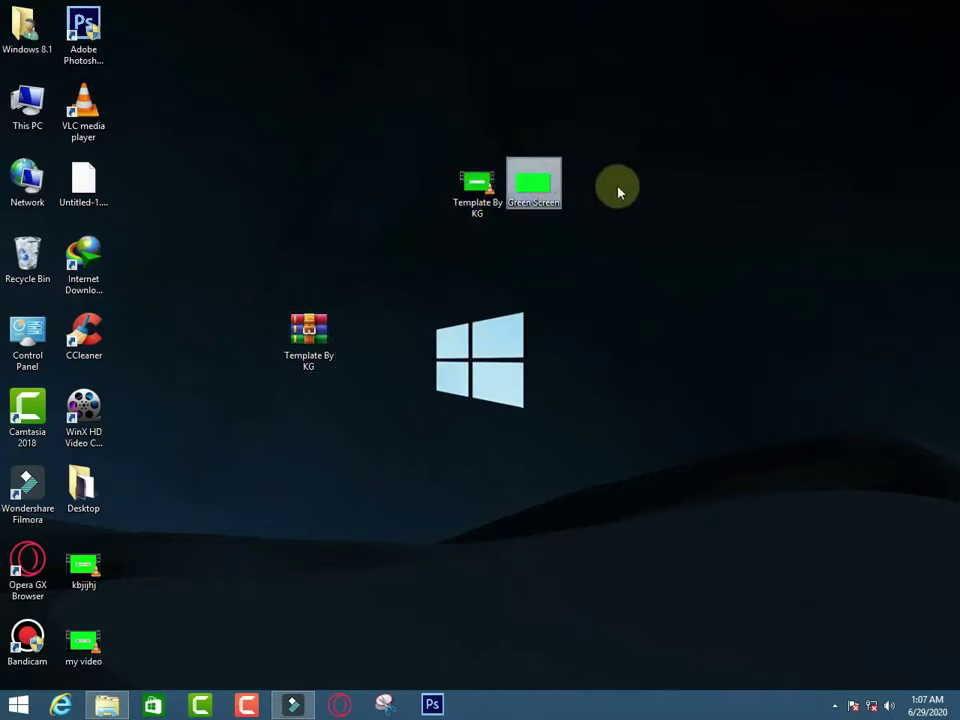
left_click(480, 208)
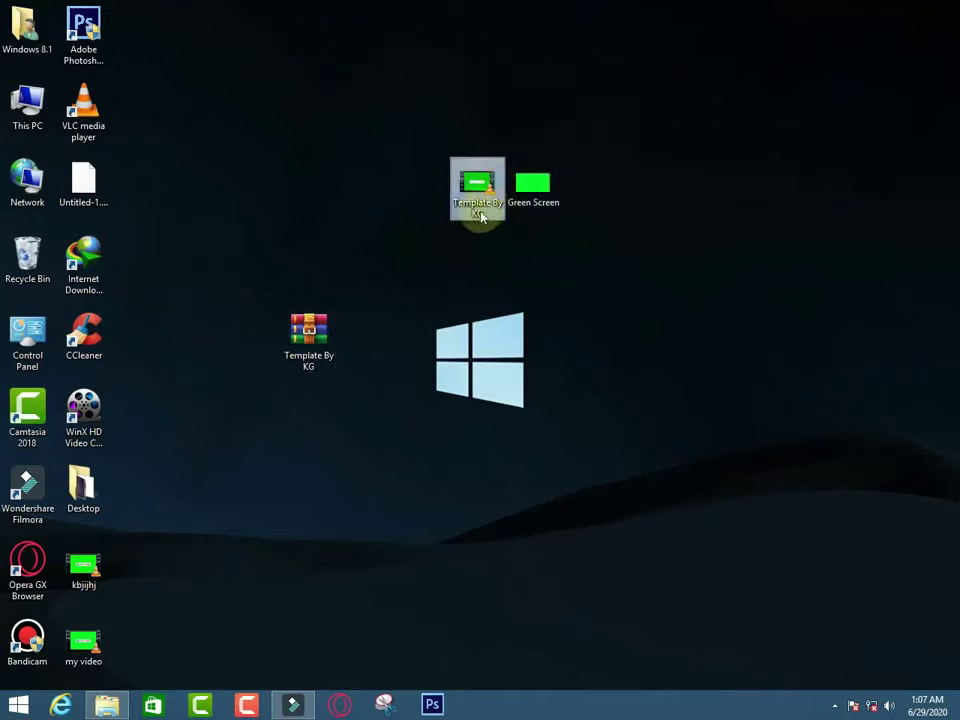
left_click(558, 241)
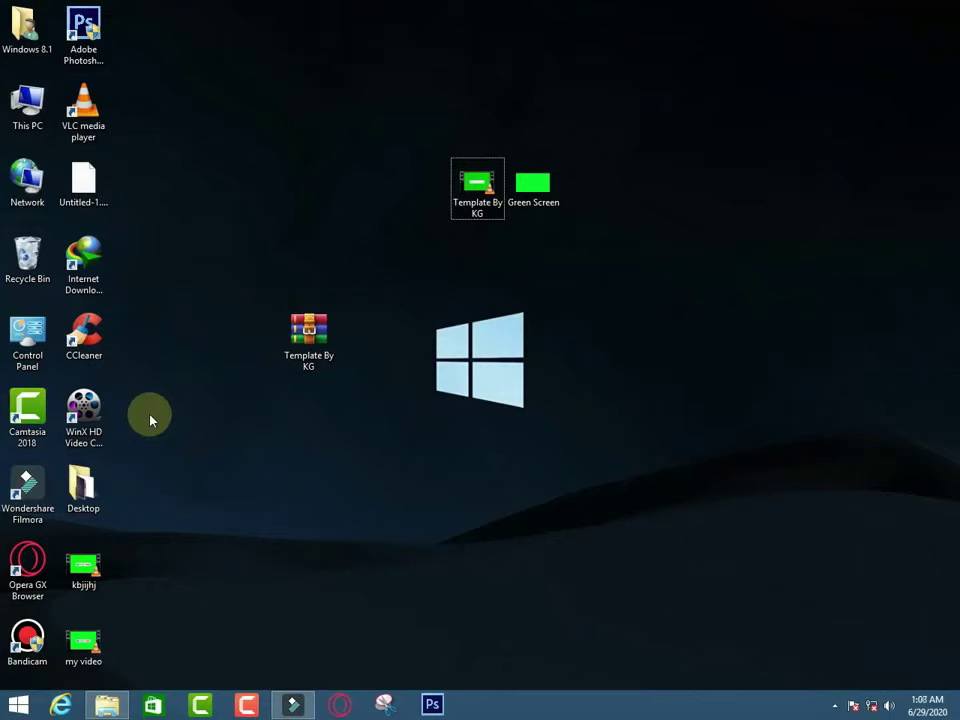
left_click(27, 490)
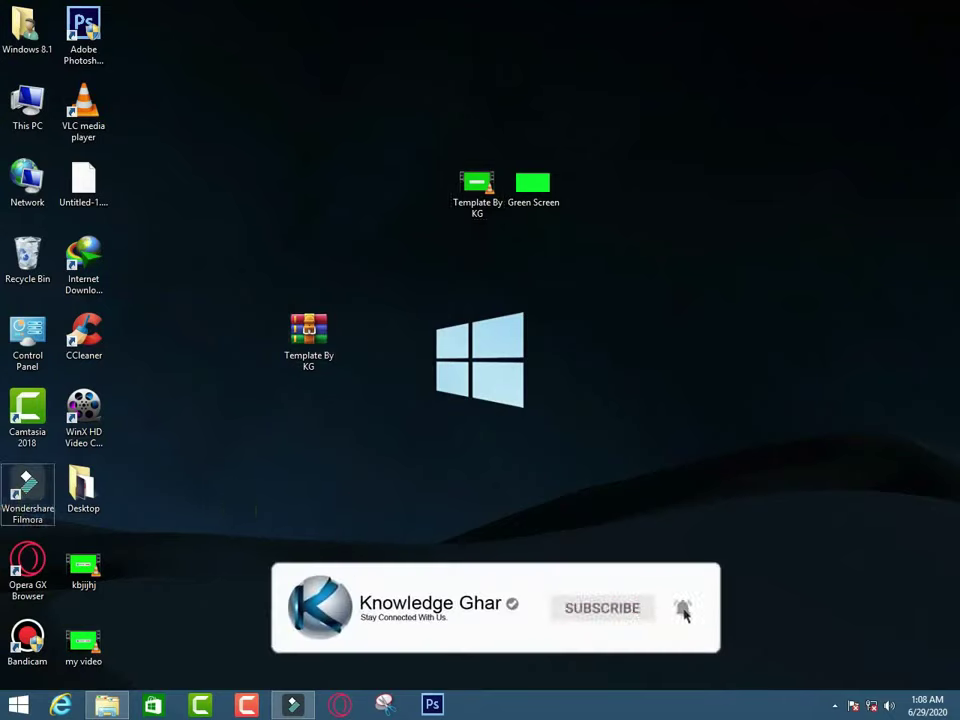
mouse_move(293, 702)
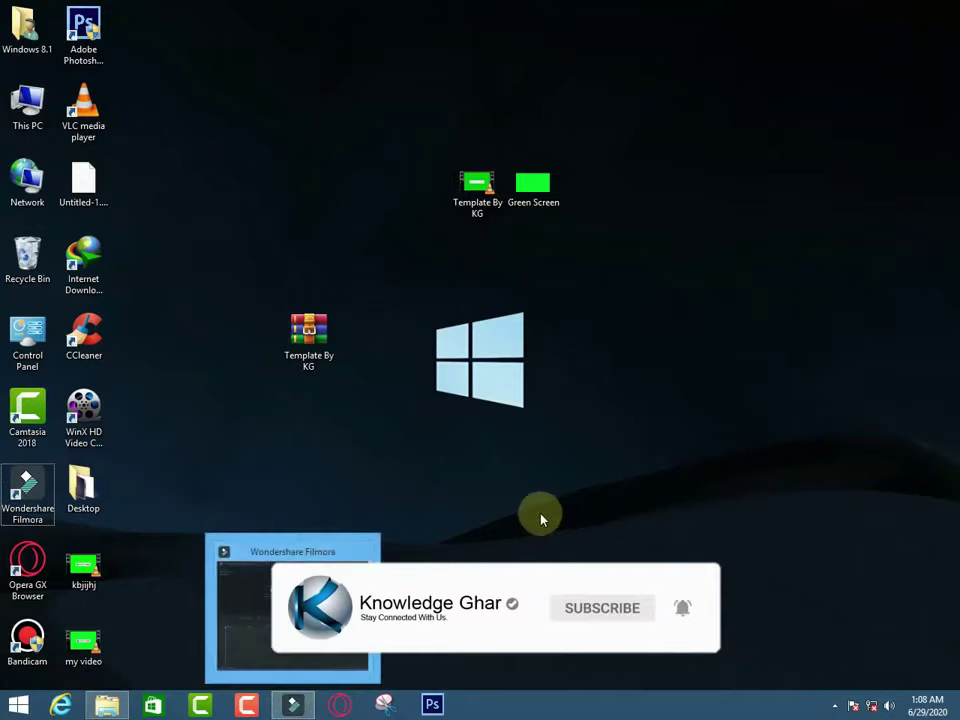
- Restore Filmora and import the Template By KG video from the Desktop folder
left_click(302, 705)
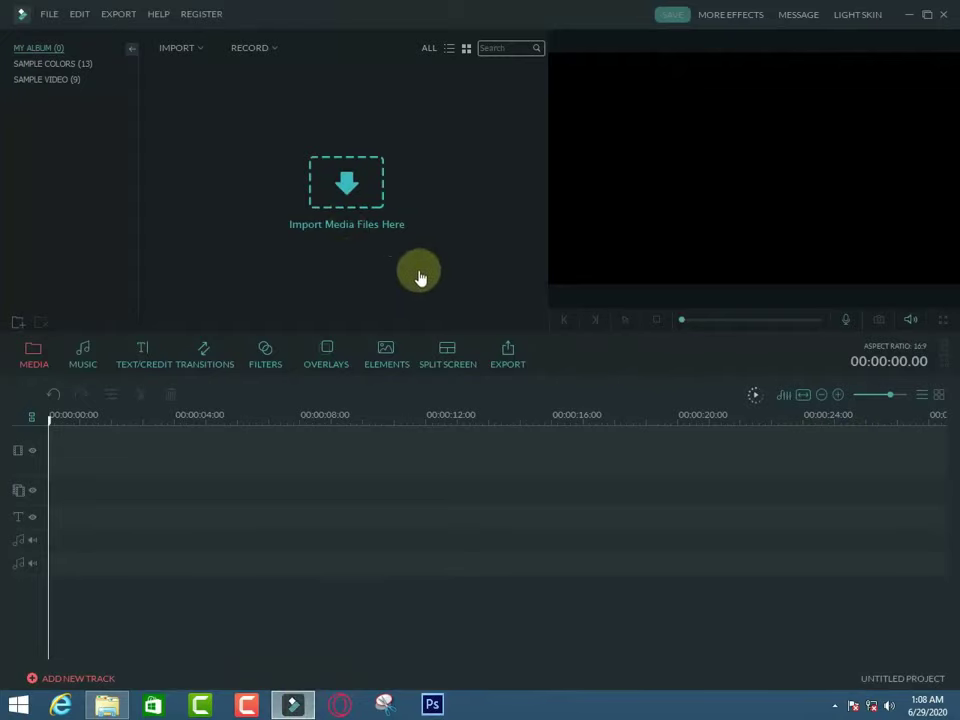
left_click(338, 192)
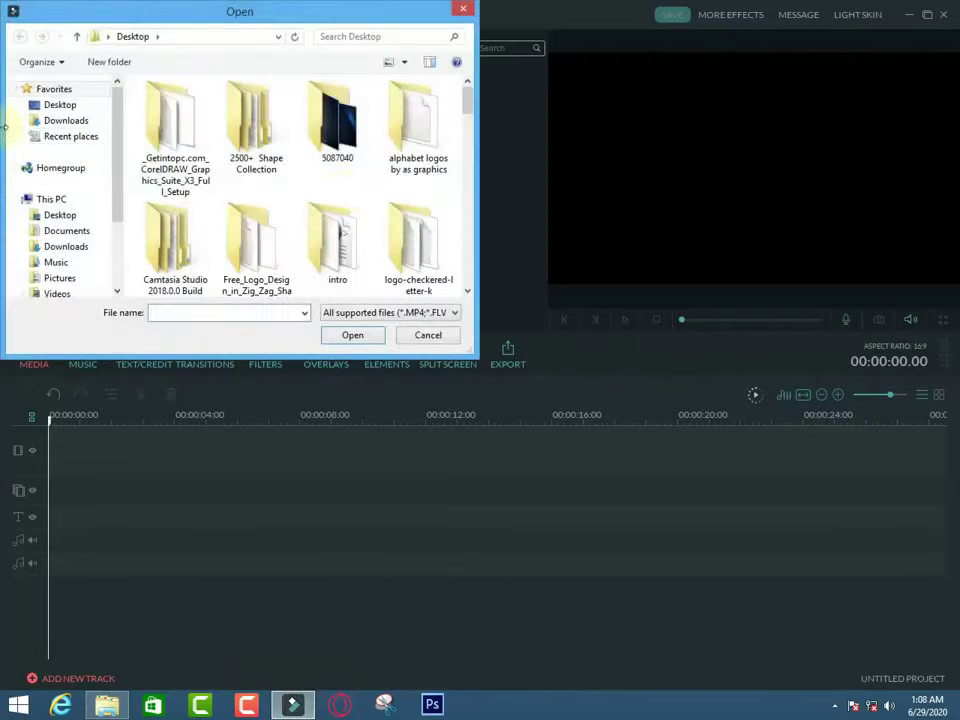
left_click(56, 108)
left_click(60, 121)
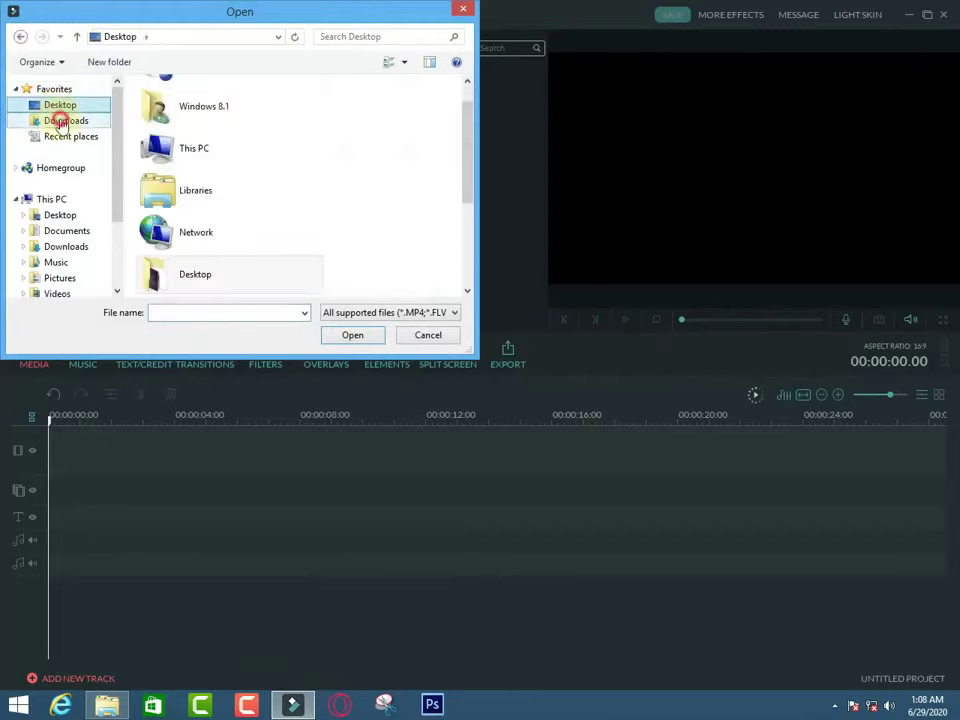
left_click(90, 105)
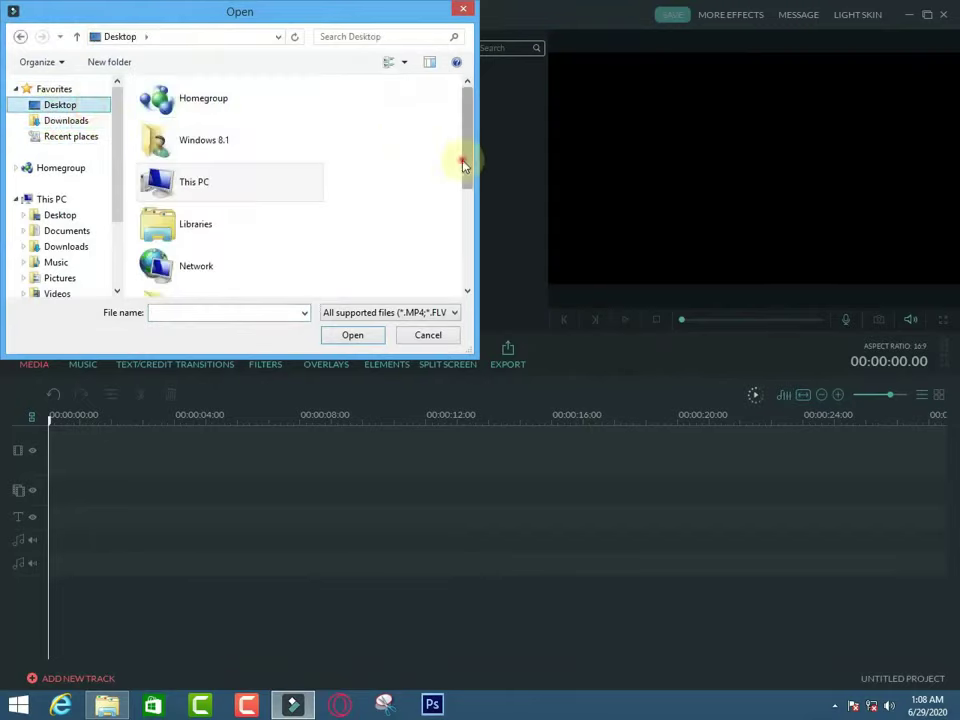
left_click_drag(465, 160, 469, 266)
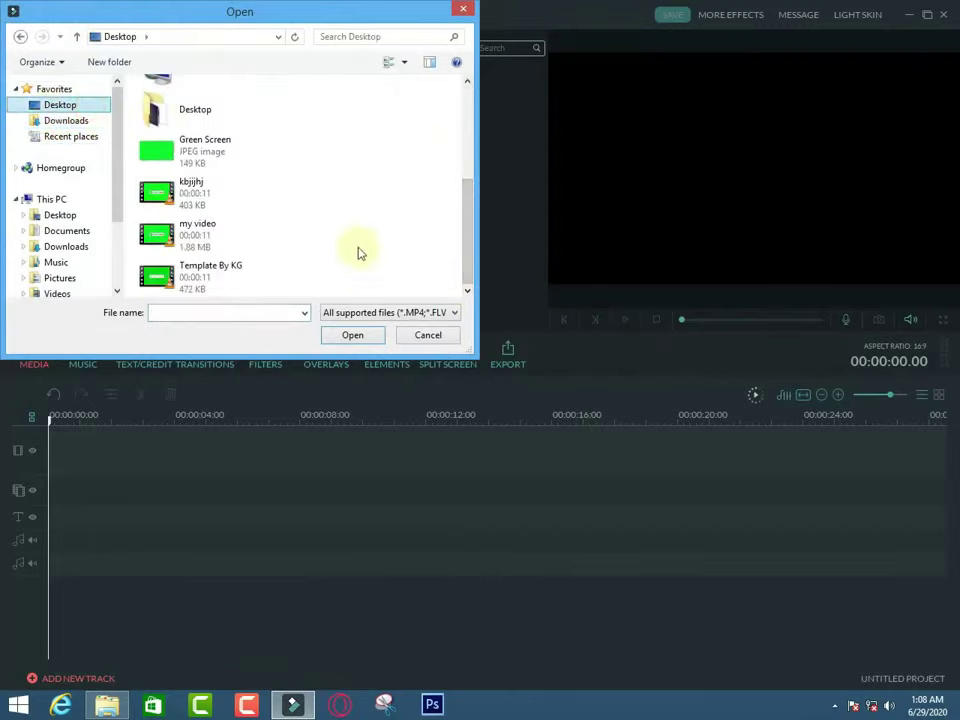
double_click(229, 287)
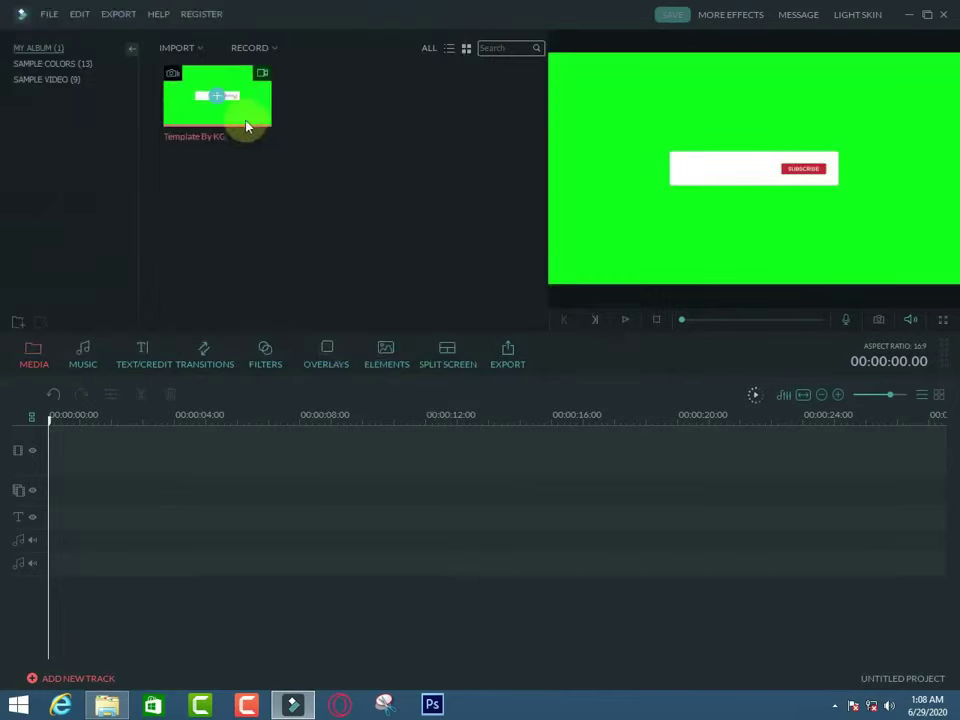
- Place Template By KG at the video track start and preview its animation
mouse_move(251, 118)
left_mouse_down()
mouse_move(132, 462)
mouse_move(146, 454)
left_mouse_up()
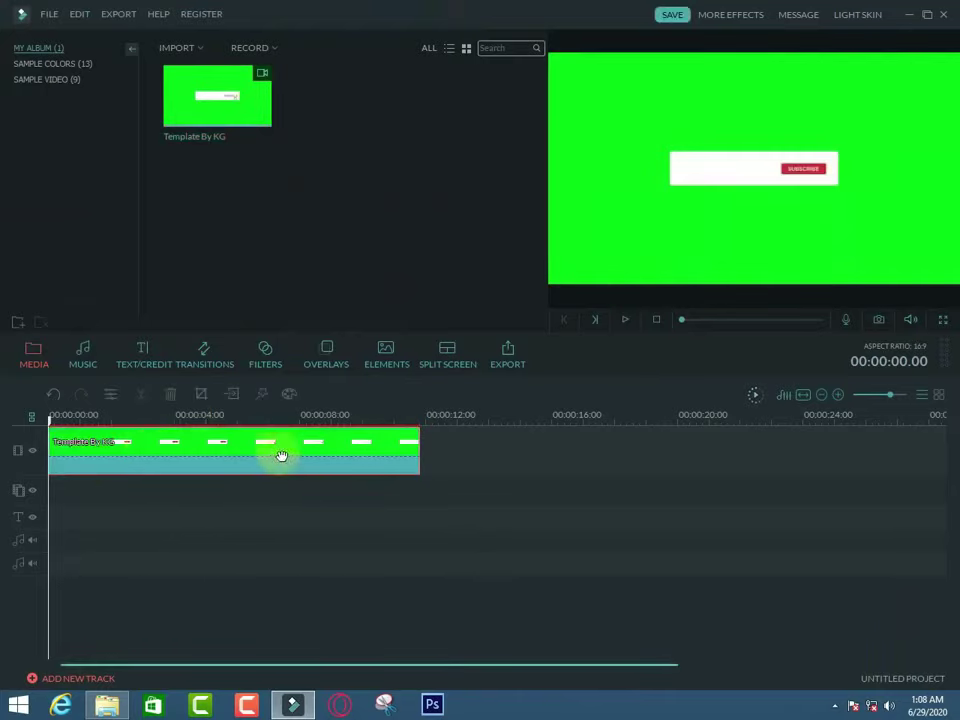
left_click(628, 320)
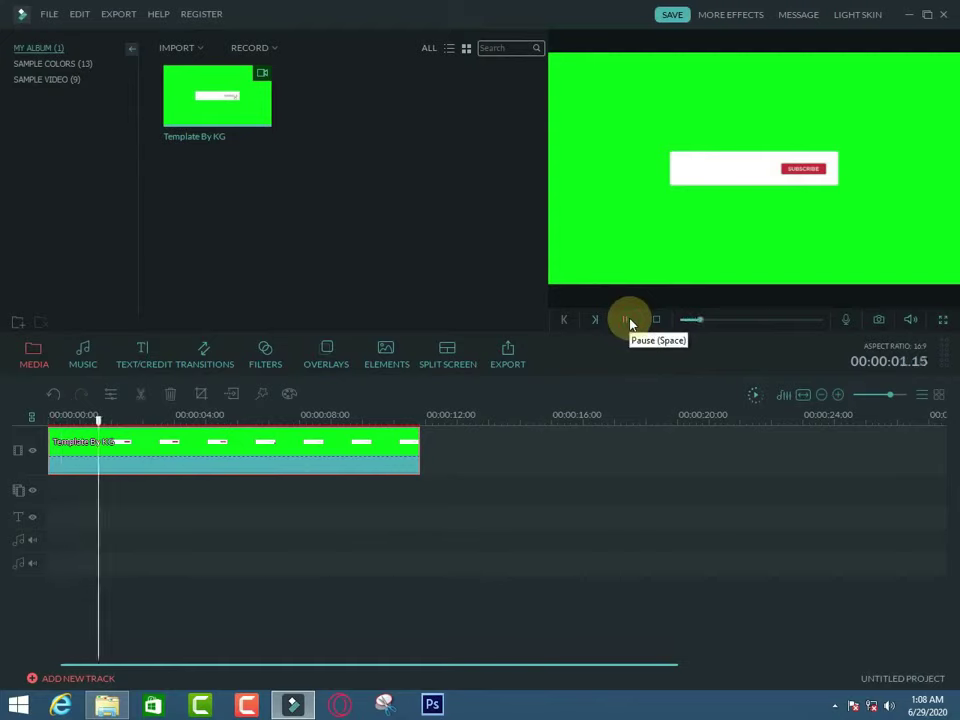
left_click(628, 321)
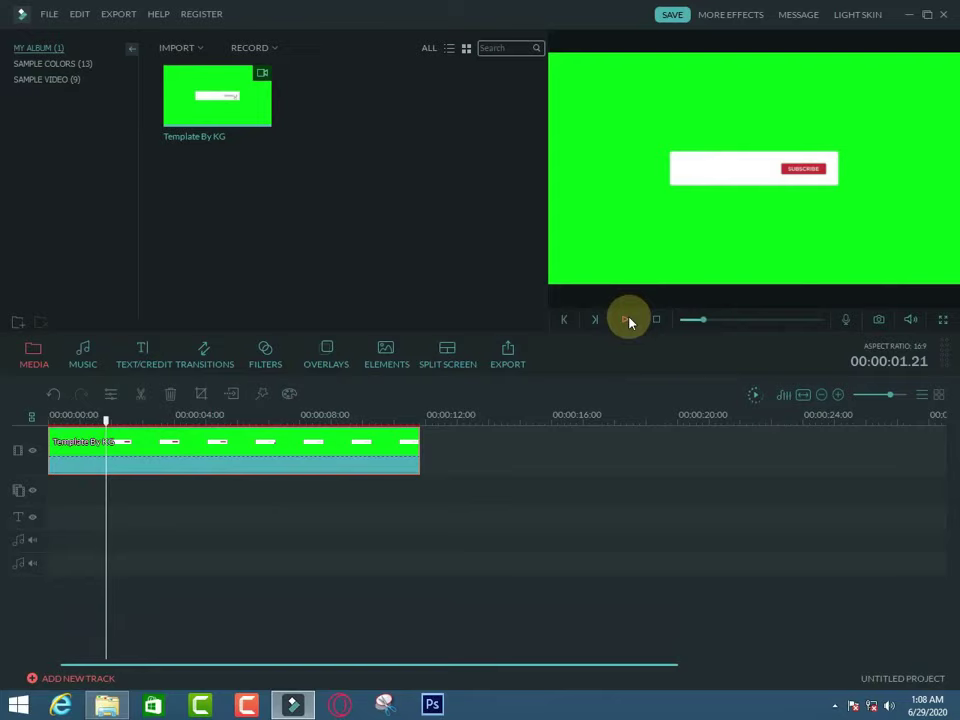
left_click(628, 321)
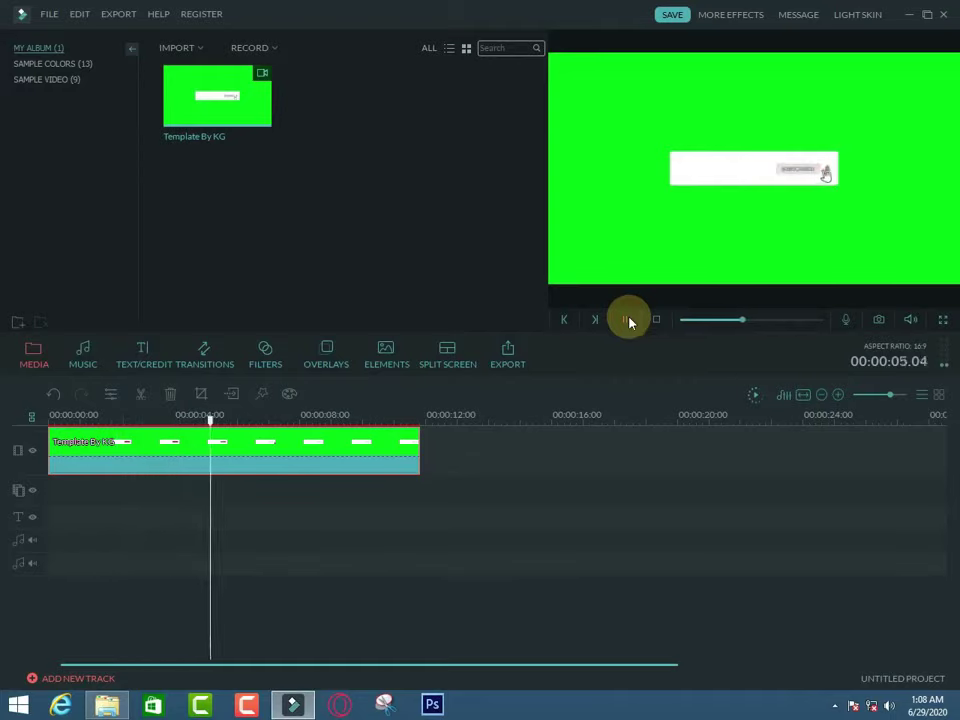
left_click(628, 321)
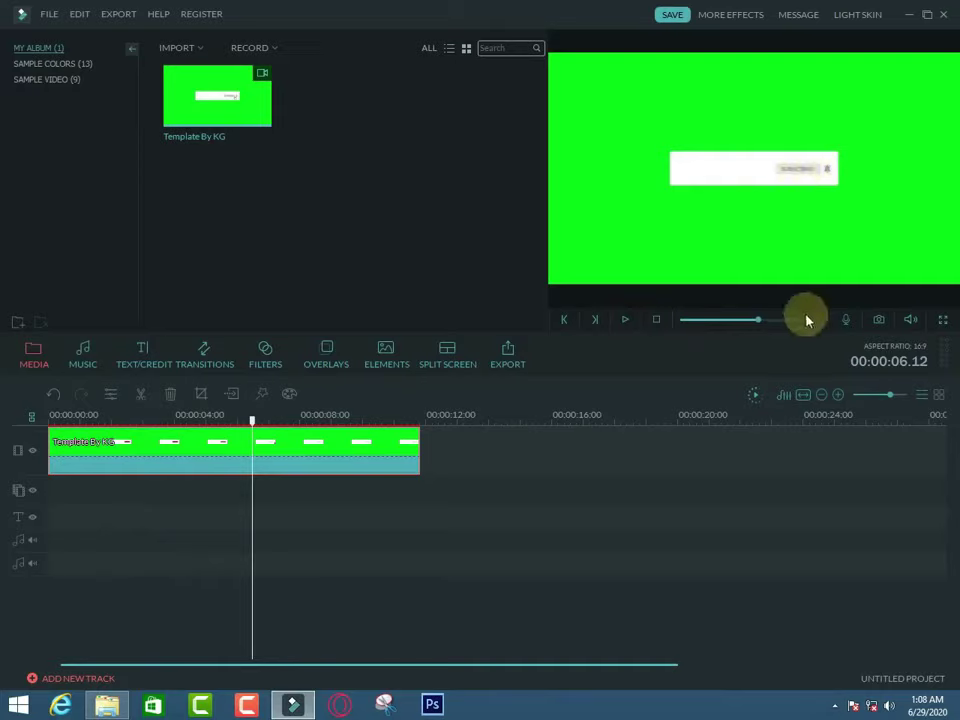
mouse_move(766, 319)
left_mouse_down()
mouse_move(706, 320)
mouse_move(753, 327)
mouse_move(660, 349)
left_mouse_up()
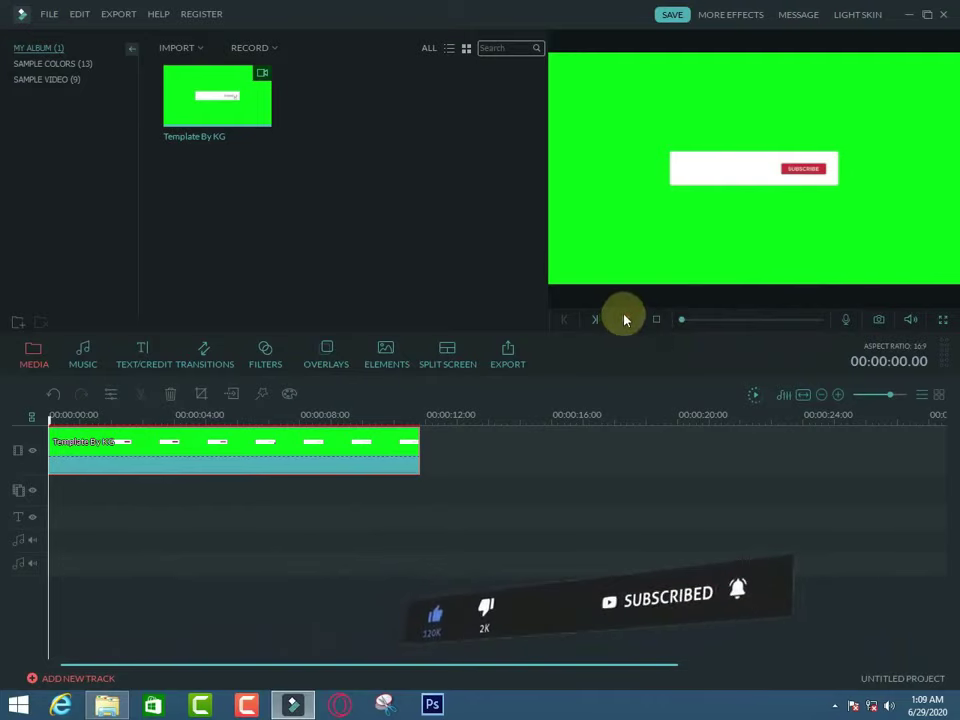
- Add LowerThirds 40 from Lower 3rds to the text track, stretched to the template's end
left_click(146, 362)
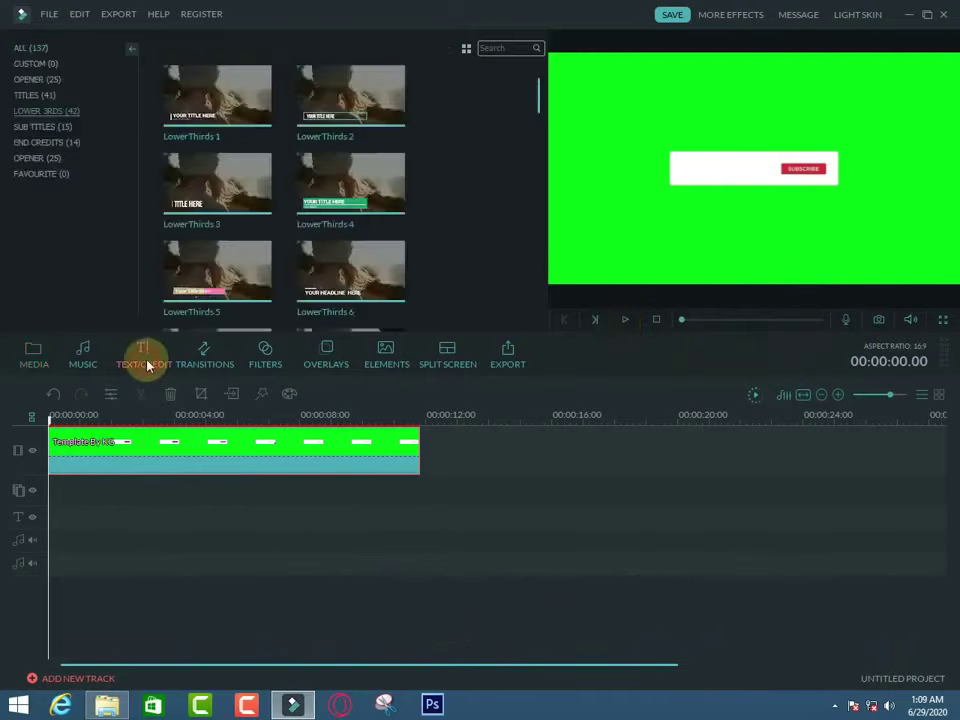
left_click(46, 117)
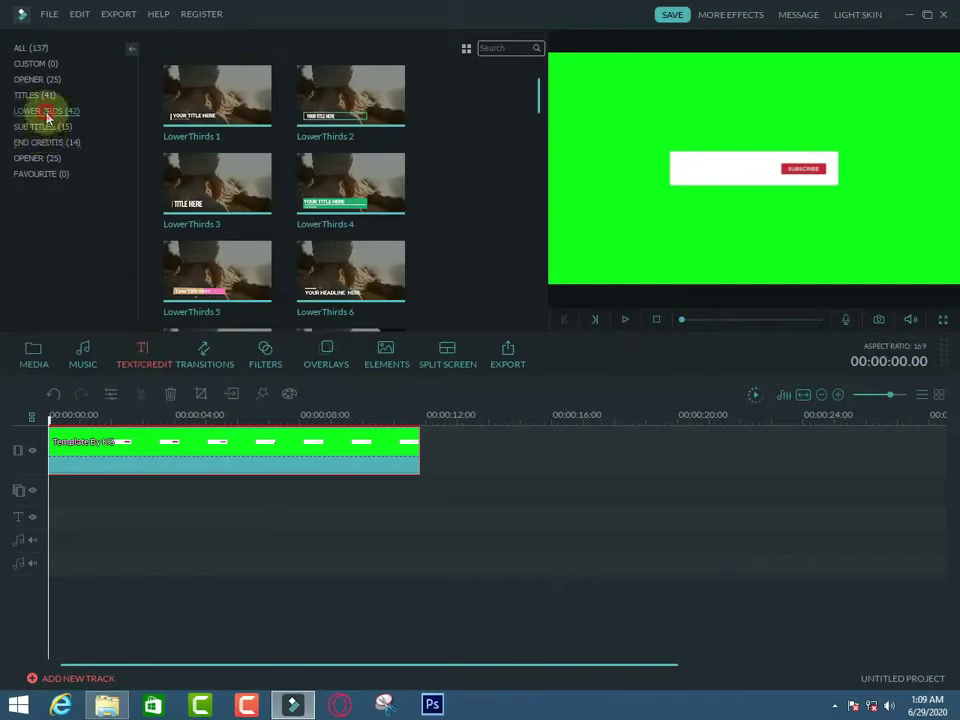
mouse_move(271, 101)
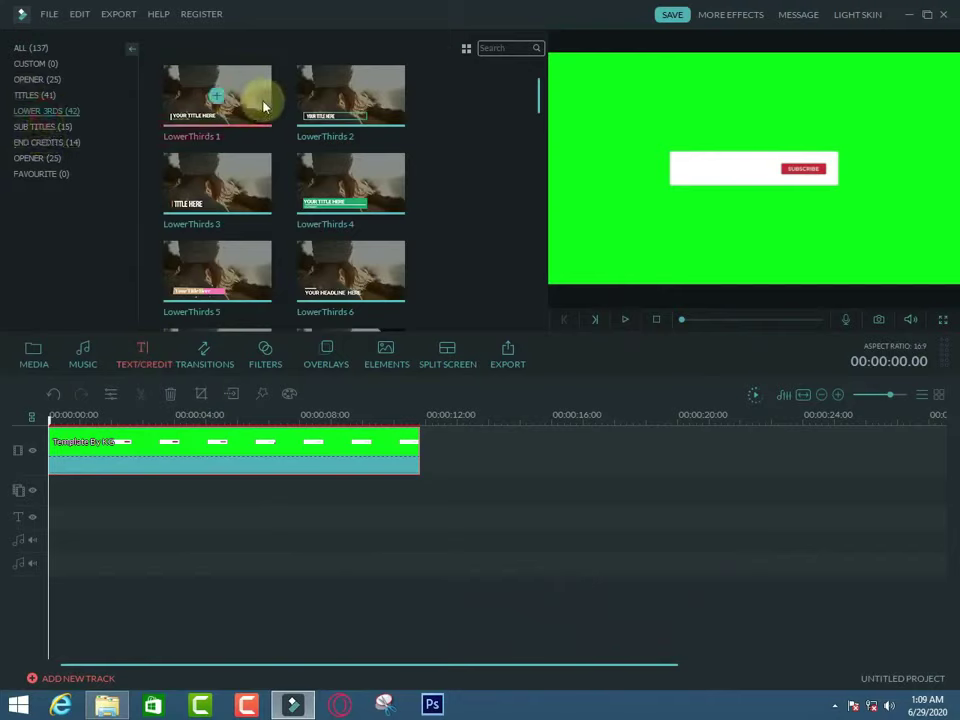
mouse_move(381, 172)
left_click_drag(538, 95, 514, 326)
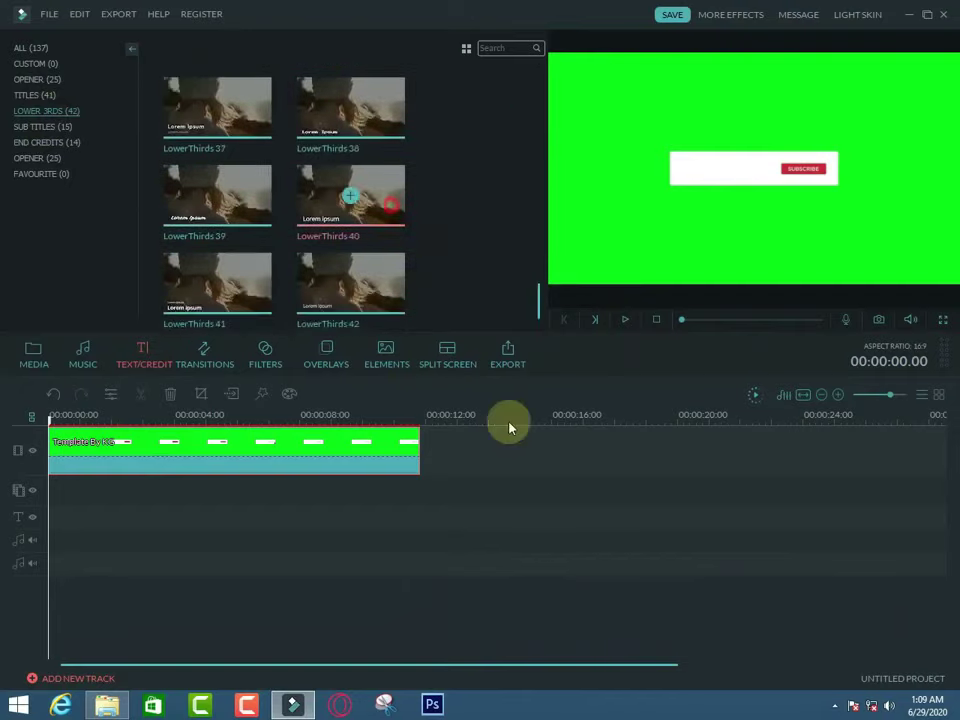
left_click_drag(380, 200, 220, 490)
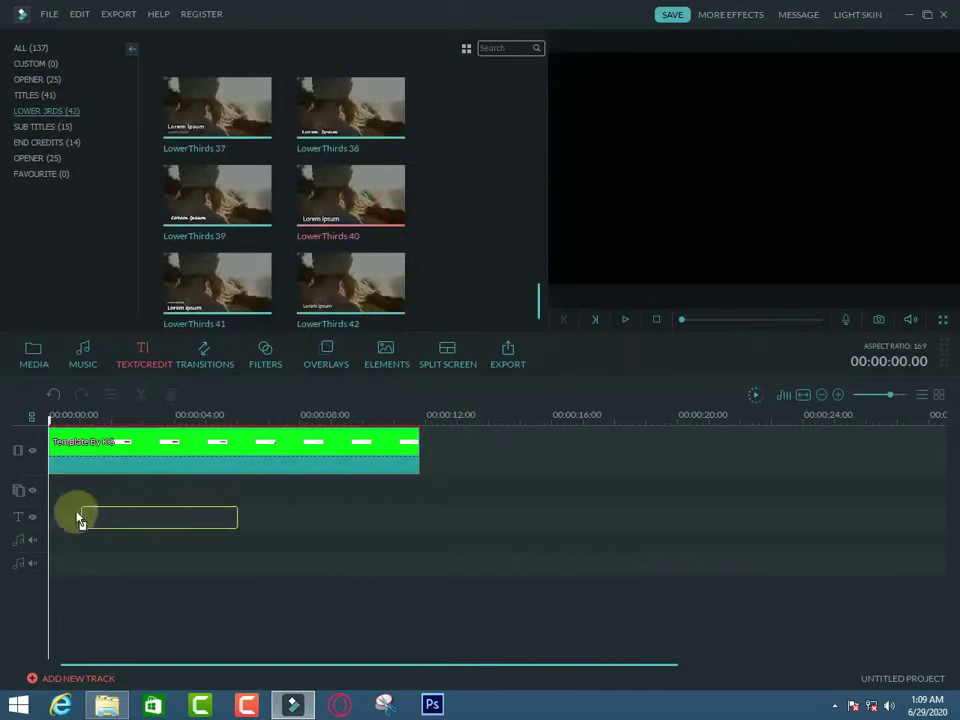
left_click_drag(220, 490, 52, 522)
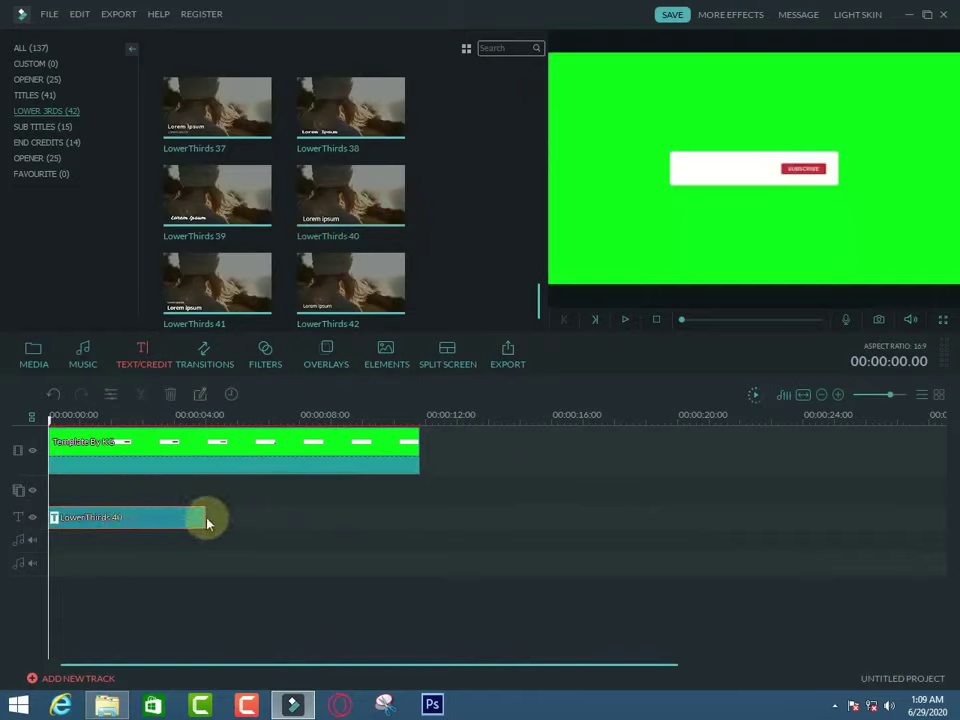
left_click_drag(204, 517, 419, 517)
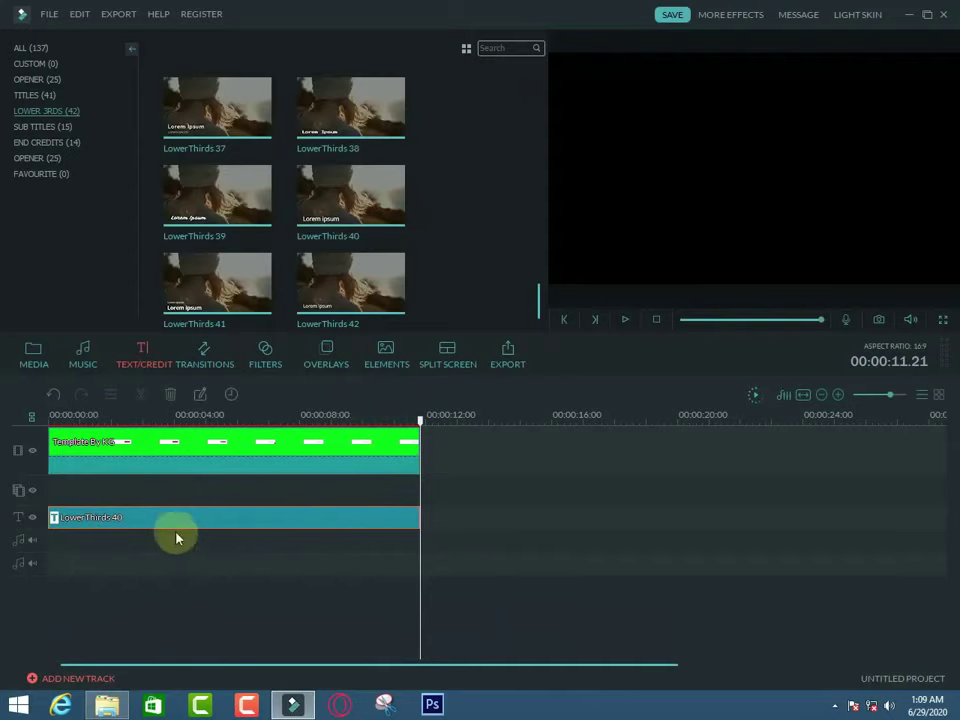
- Open LowerThirds 40 in the text editor and set the Lorem ipsum fill to black
double_click(214, 514)
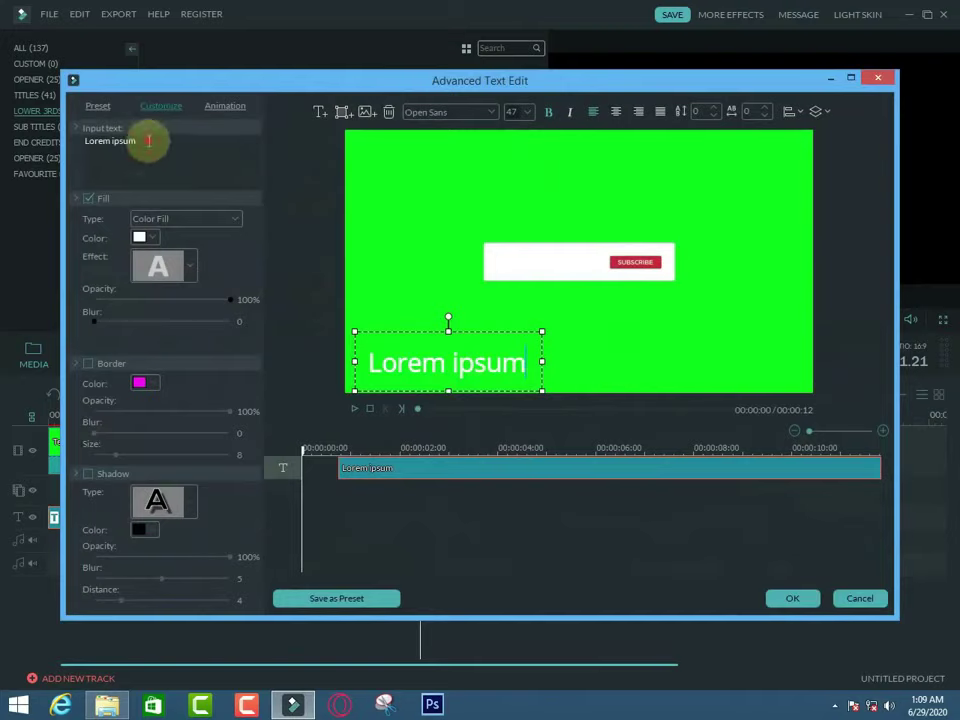
left_click_drag(140, 141, 84, 140)
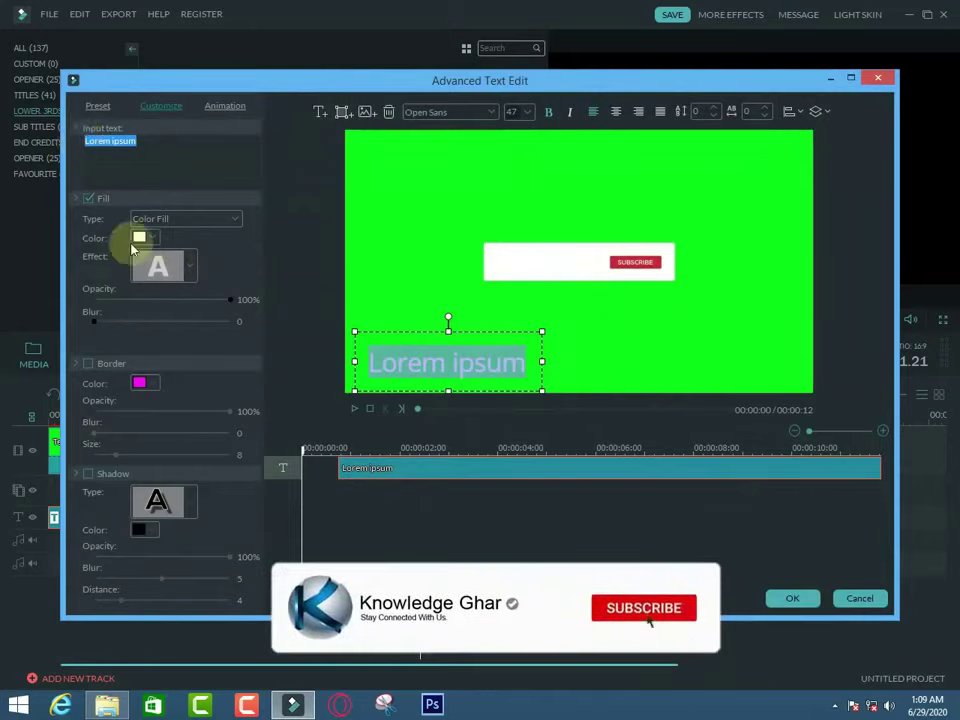
left_click(150, 239)
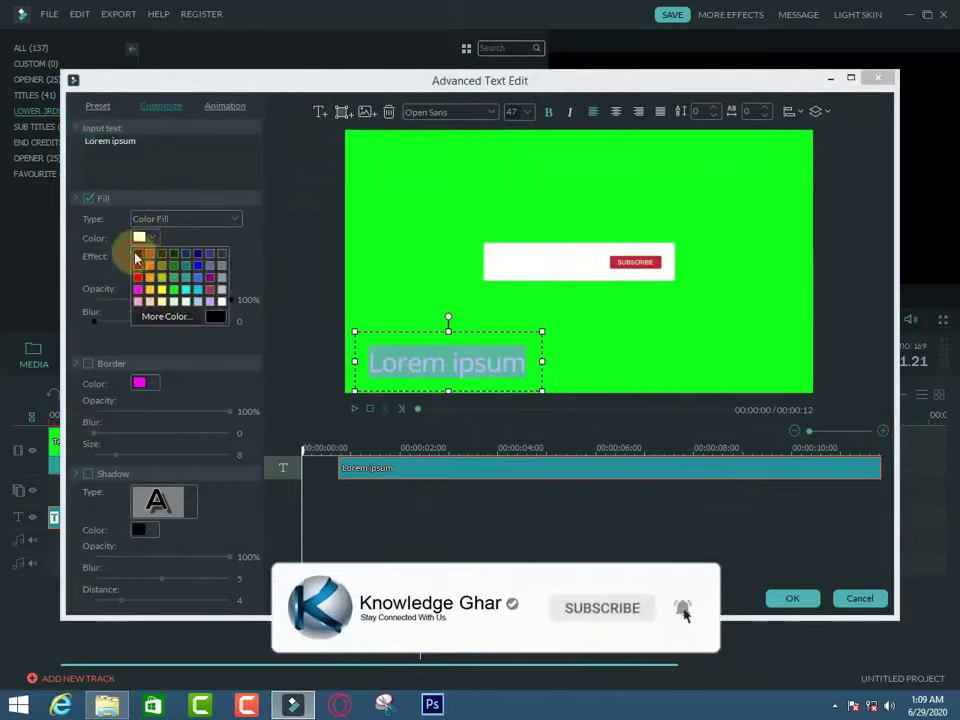
left_click(138, 253)
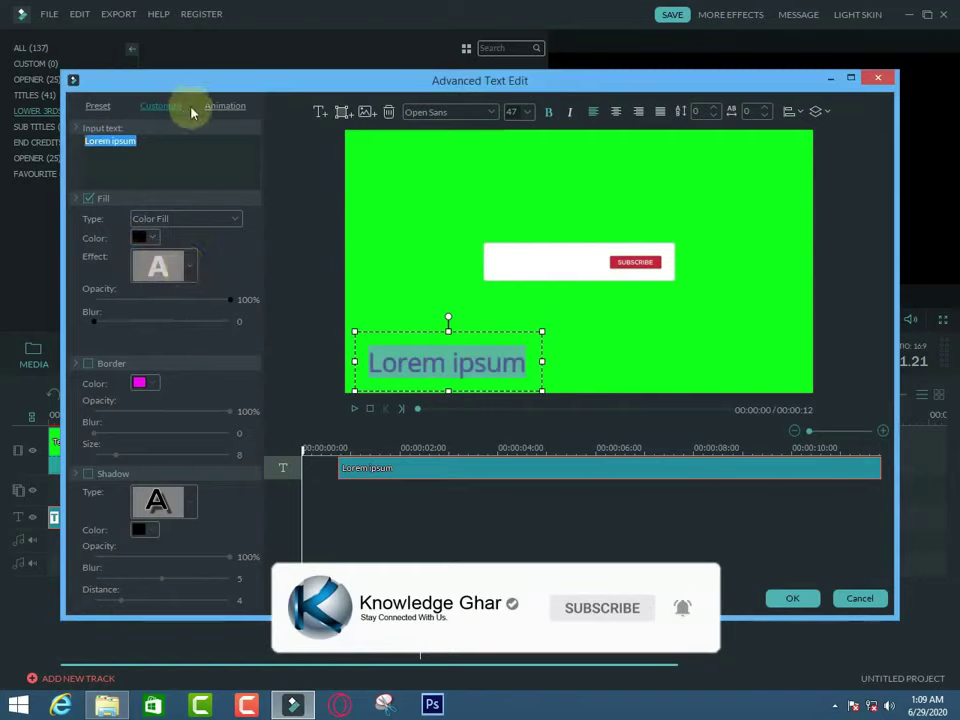
left_click(194, 167)
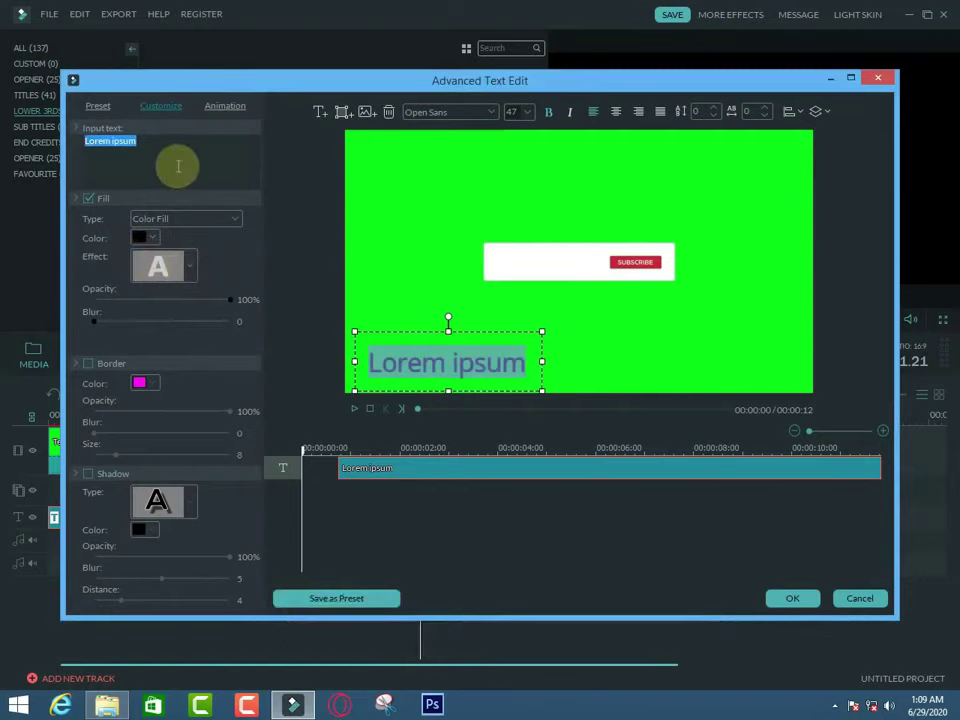
left_click_drag(137, 141, 89, 142)
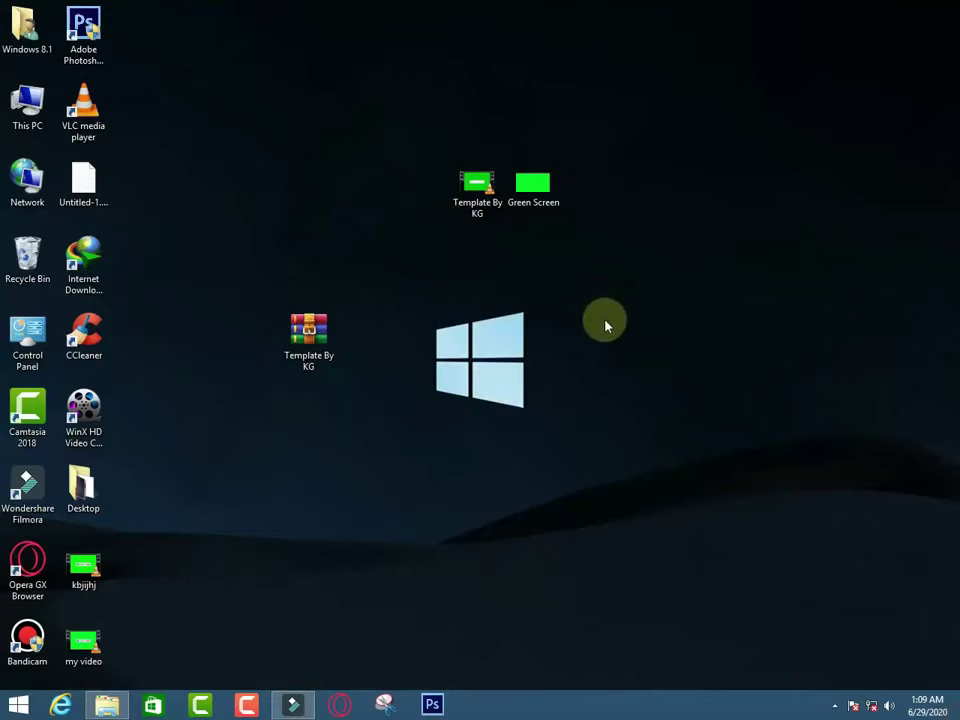
right_click(471, 404)
left_click(510, 439)
left_click(293, 705)
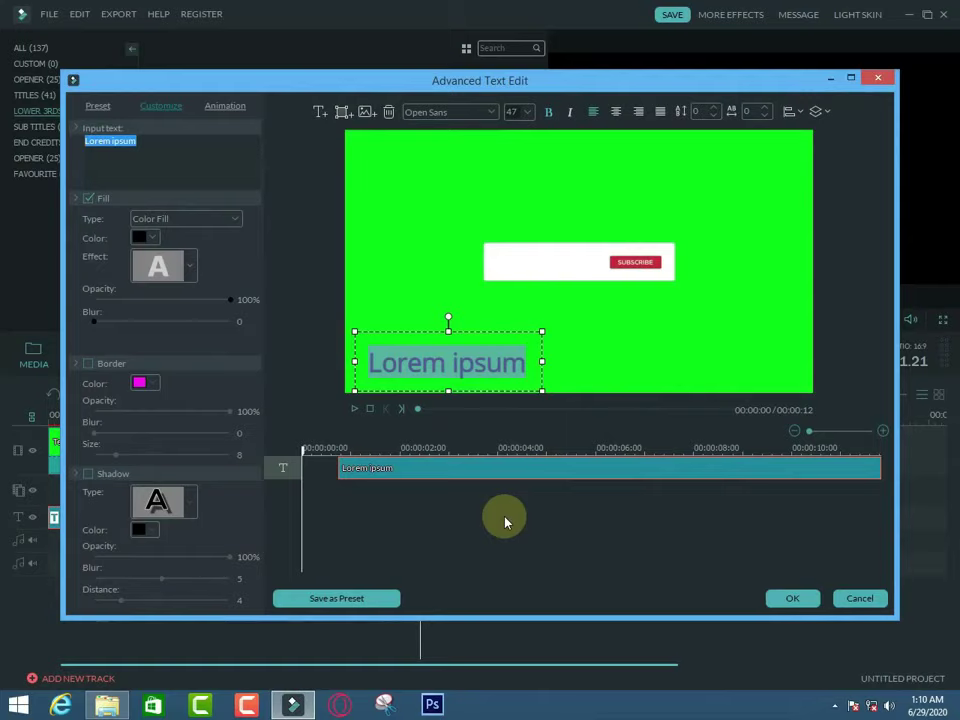
- Set the title font to LEMON MILK Medium
left_click(480, 118)
scroll(483, 203, "up", 5)
scroll(487, 198, "up", 5)
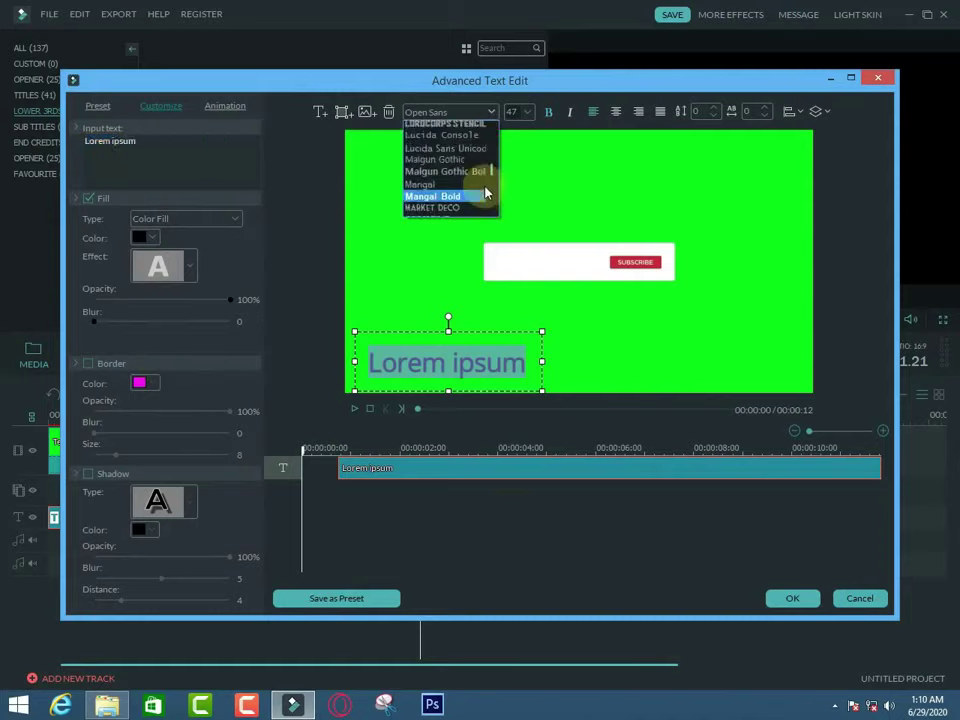
scroll(487, 192, "up", 5)
scroll(481, 193, "up", 5)
scroll(480, 188, "up", 5)
scroll(476, 188, "up", 5)
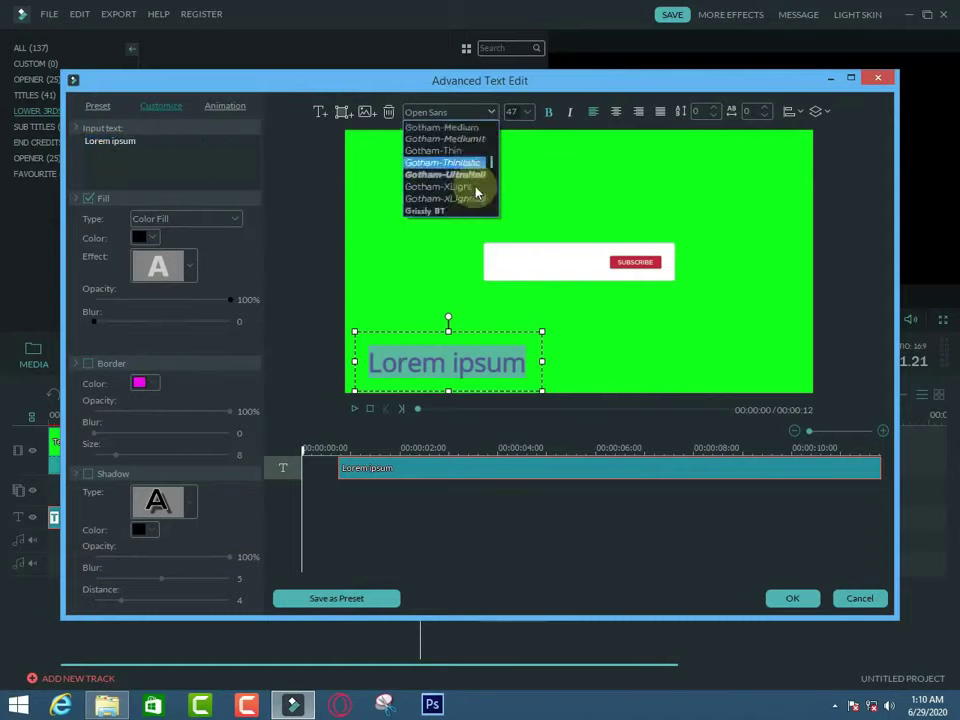
scroll(475, 193, "down", 3)
scroll(470, 185, "down", 3)
scroll(460, 165, "down", 3)
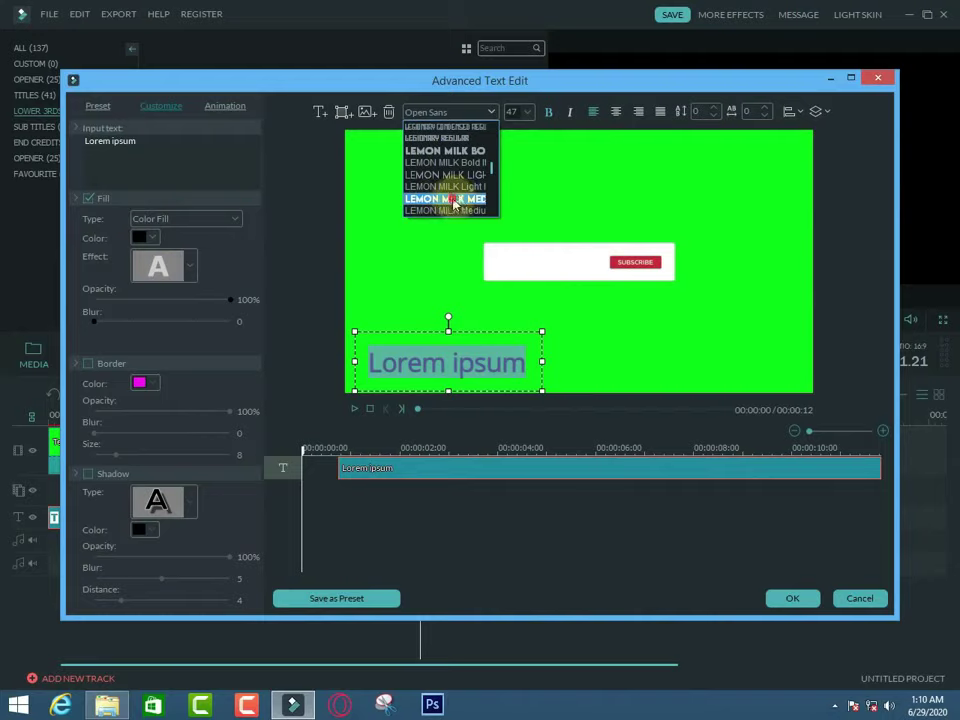
left_click(453, 199)
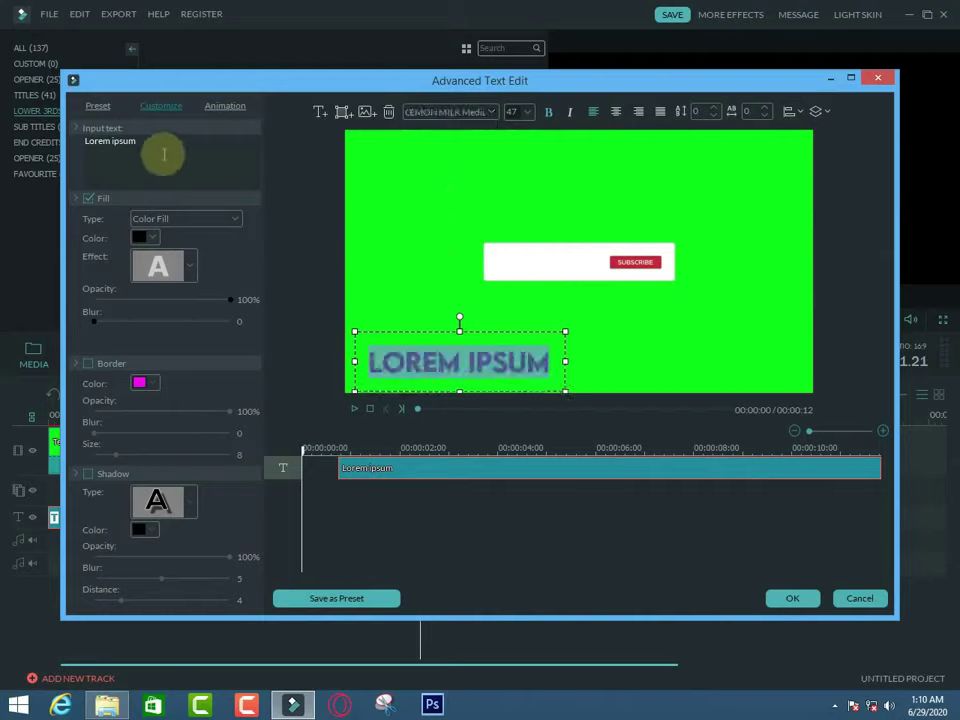
- Replace the placeholder with the person's name, fit it into the white banner, and confirm
left_click_drag(164, 154, 77, 152)
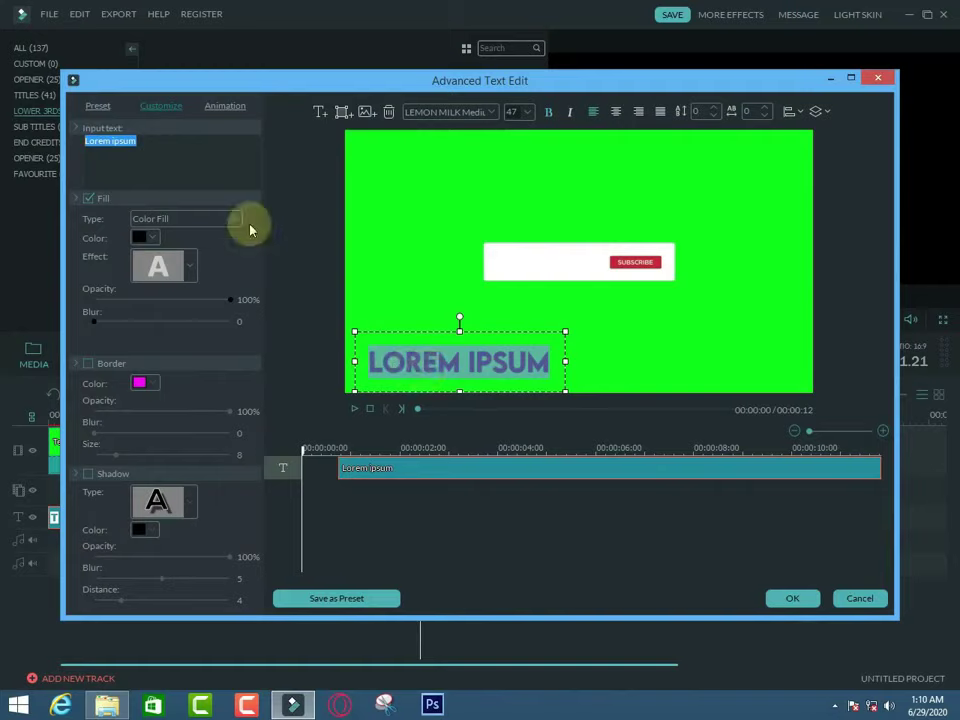
type("m.owais")
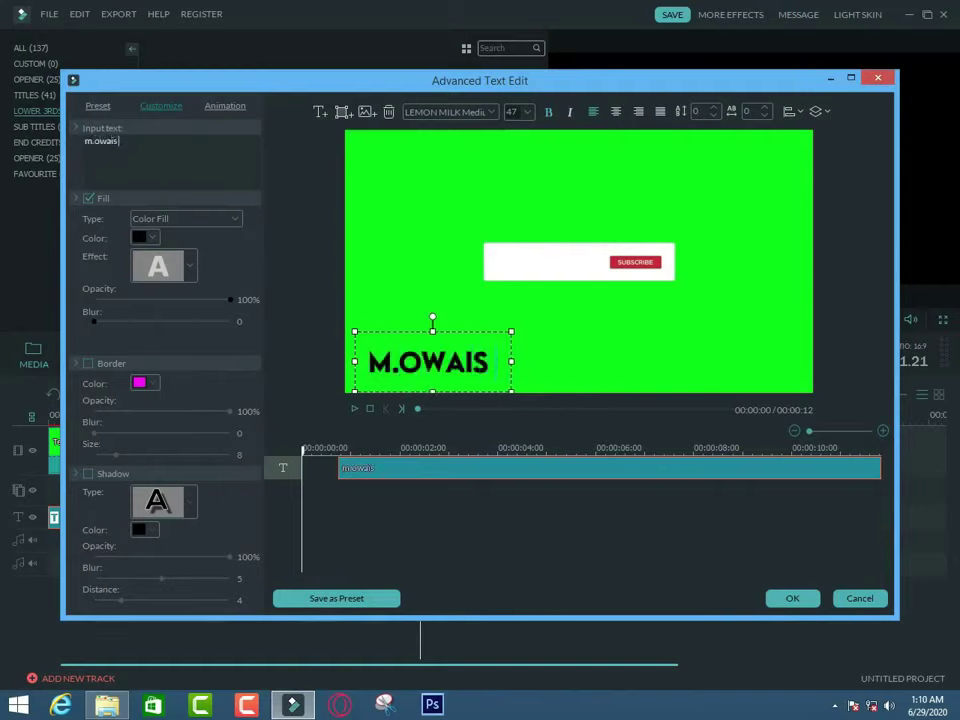
type(" qarni")
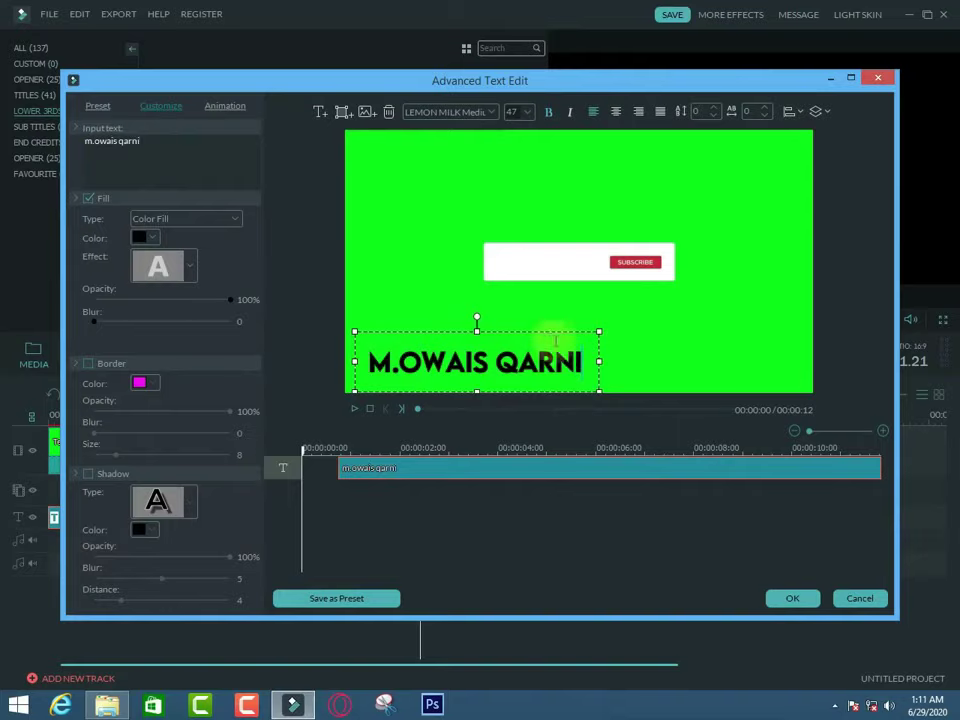
mouse_move(599, 329)
left_mouse_down()
mouse_move(452, 393)
mouse_move(587, 242)
left_mouse_up()
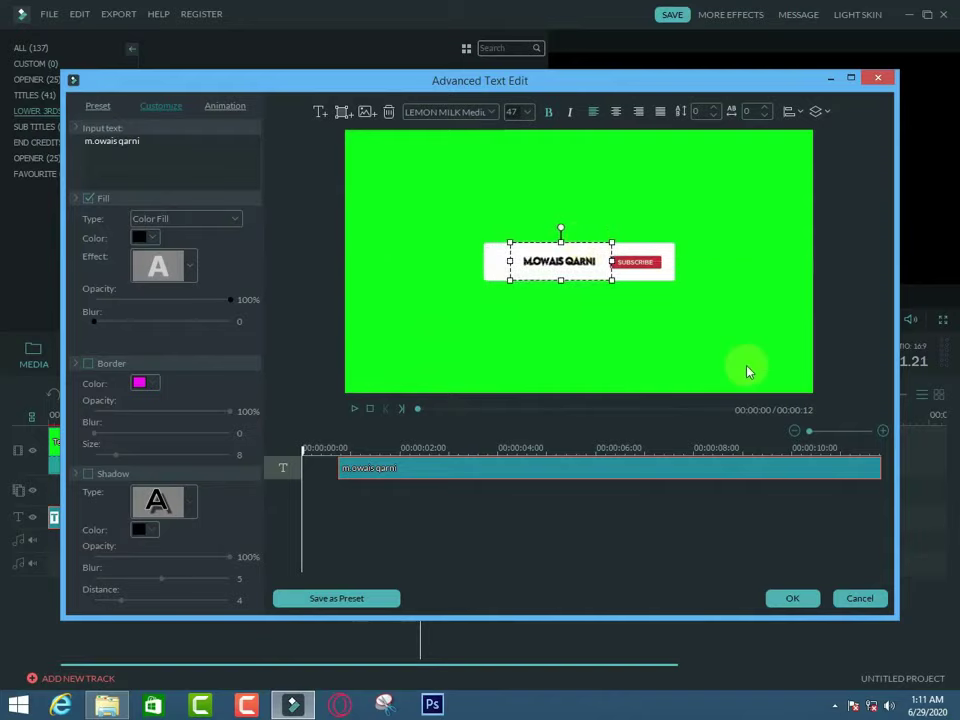
left_click(805, 598)
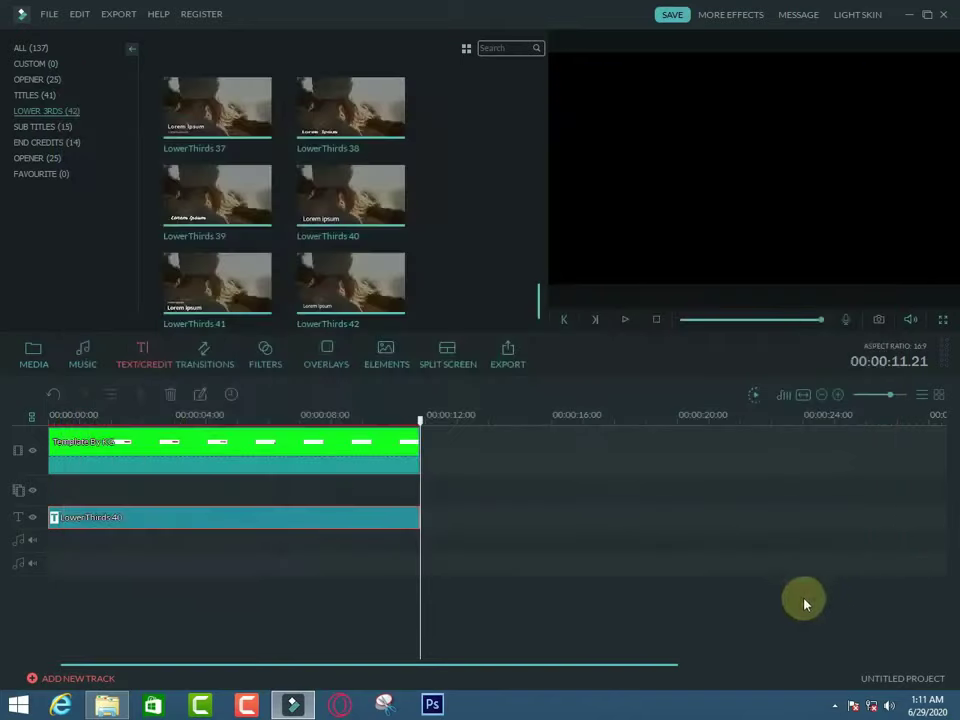
- Import the LOGO 1 image from the picture folder on the data drive
left_click(34, 362)
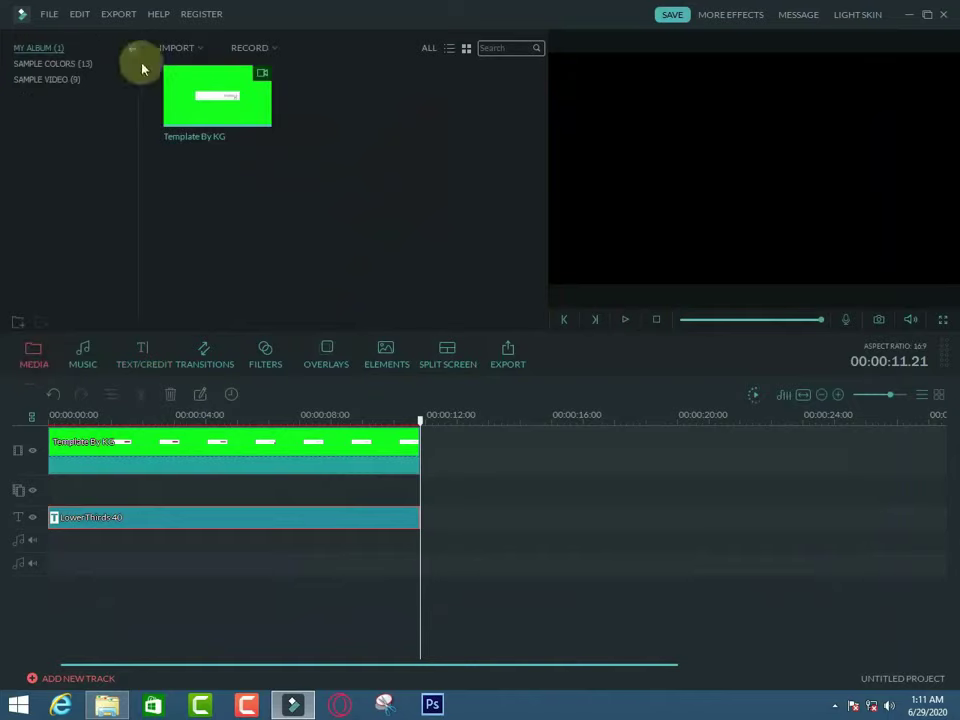
left_click(174, 48)
left_click(214, 66)
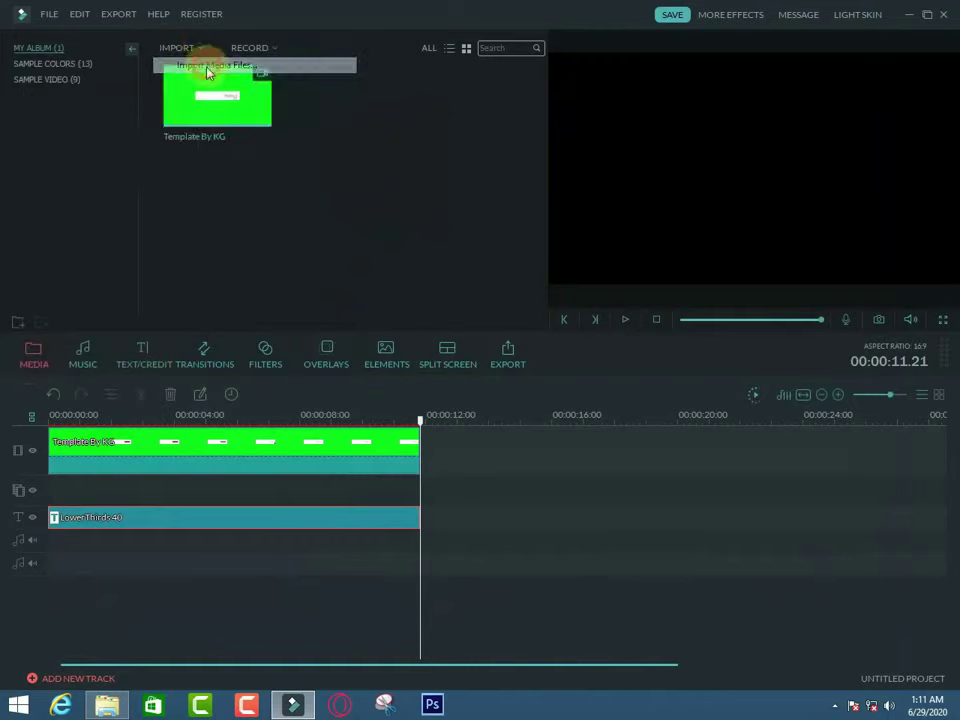
left_click_drag(463, 160, 473, 163)
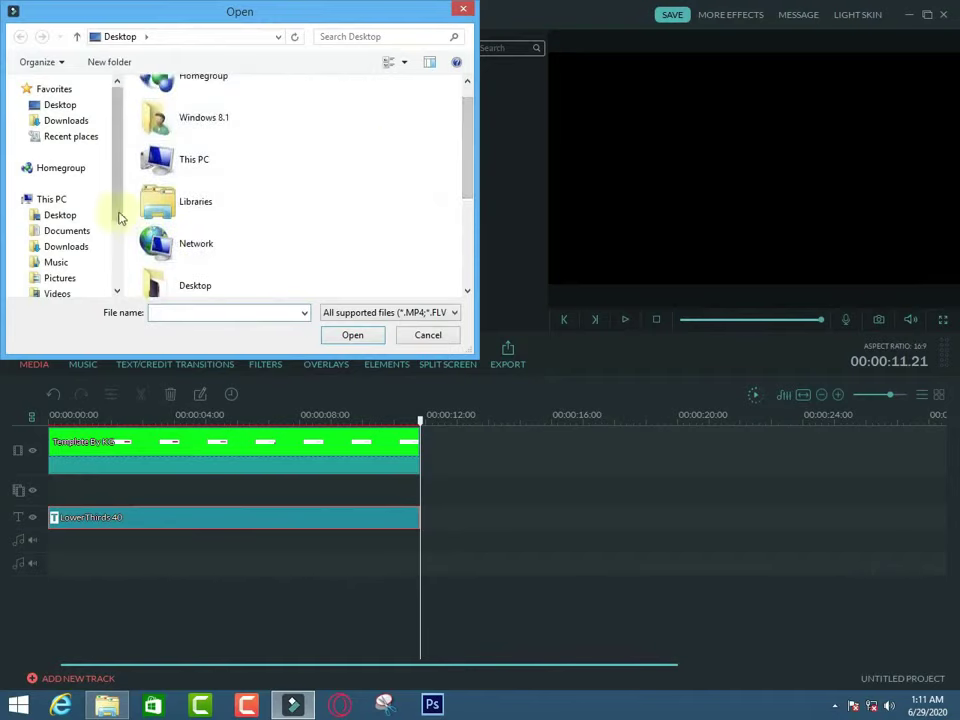
scroll(118, 214, "down", 1)
left_click(100, 285)
scroll(253, 135, "down", 3)
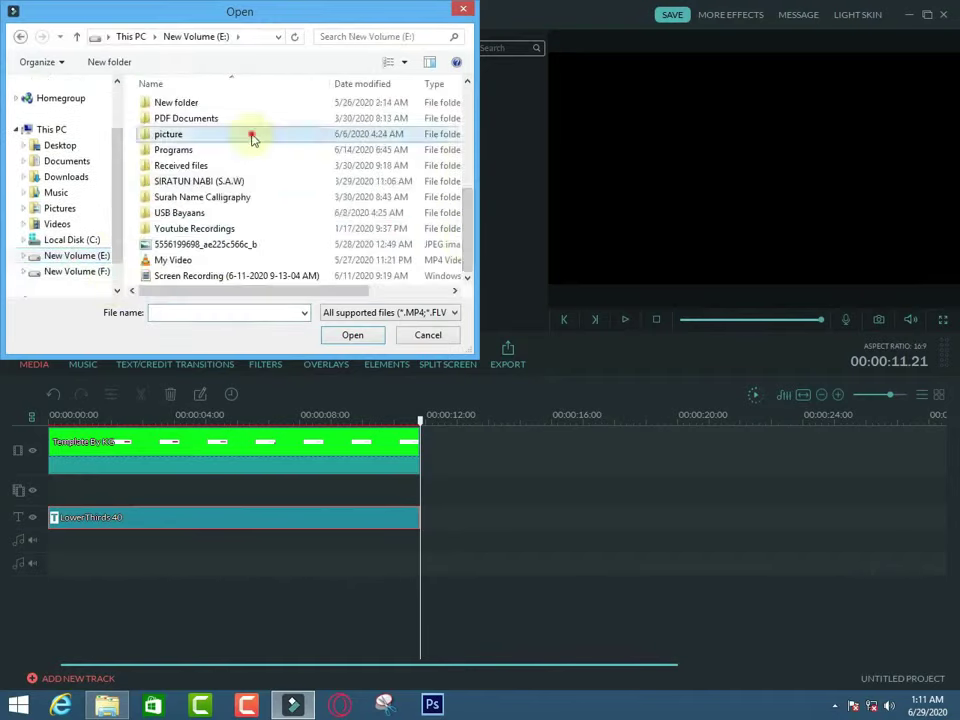
double_click(253, 135)
double_click(420, 107)
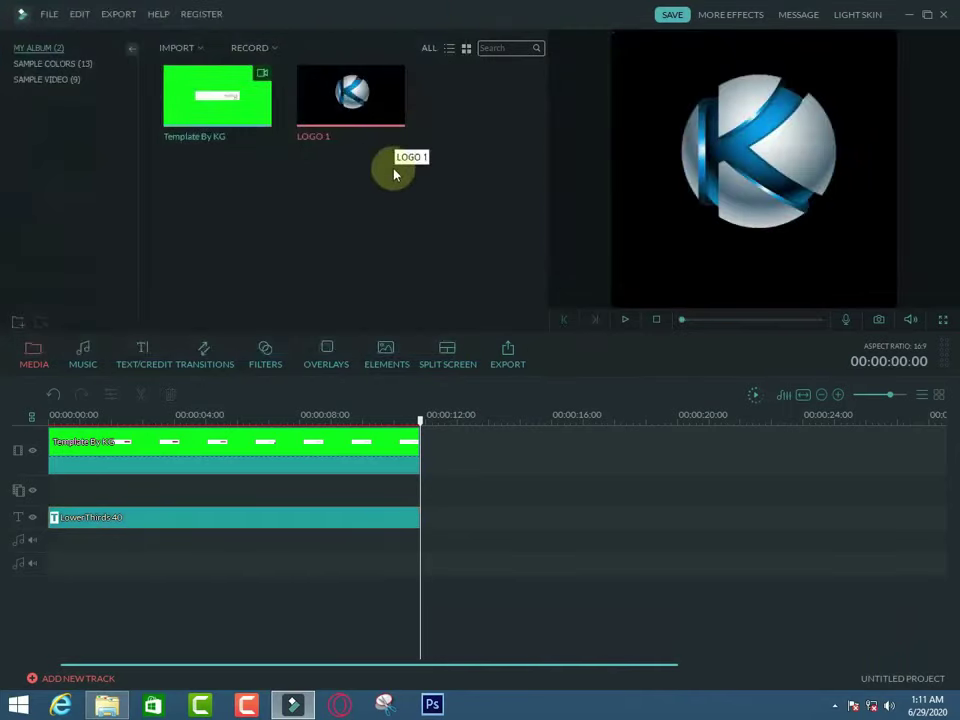
- Place LOGO 1 on its own track, extended to the template's end
mouse_move(388, 95)
left_mouse_down()
mouse_move(145, 476)
mouse_move(85, 500)
mouse_move(57, 492)
left_mouse_up()
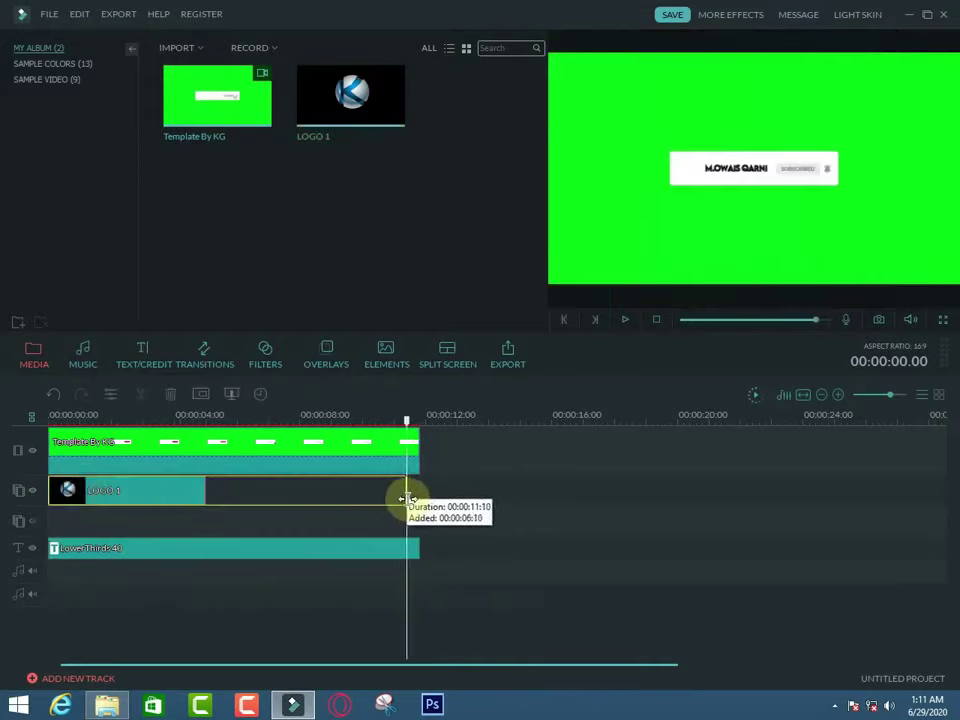
left_click_drag(203, 496, 419, 496)
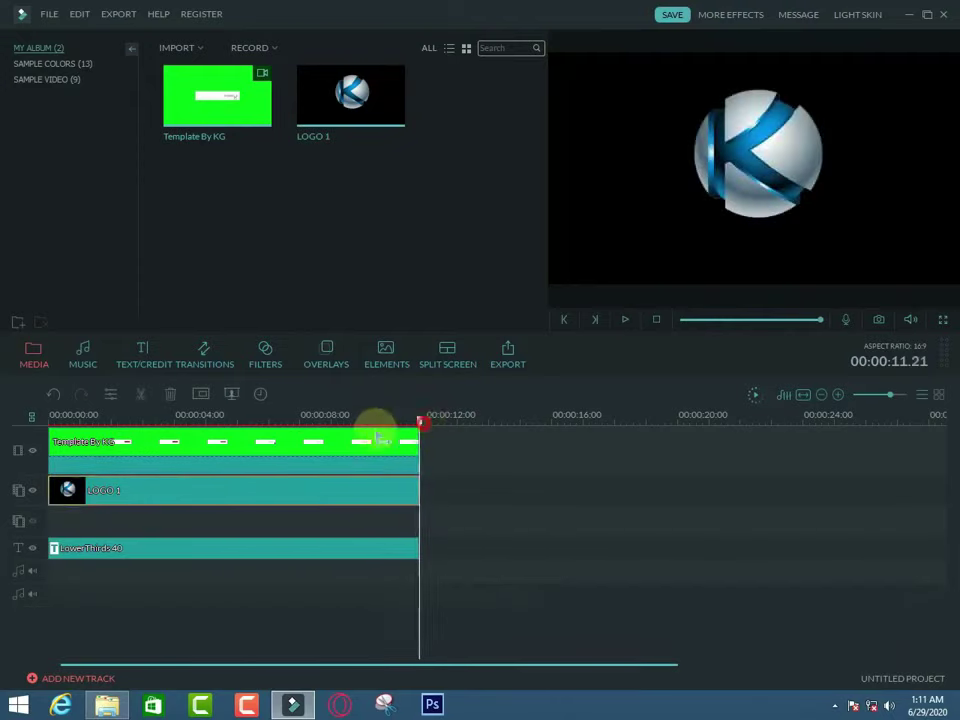
left_click(214, 442)
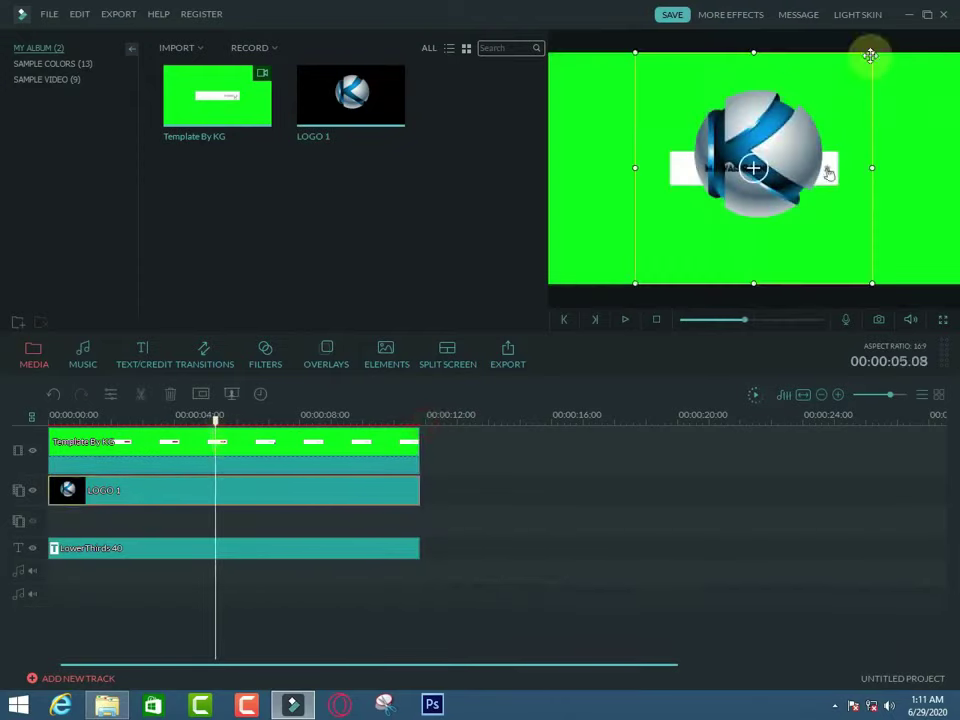
- Shrink LOGO 1 and move it onto the left end of the white banner
mouse_move(873, 53)
left_mouse_down()
mouse_move(683, 260)
mouse_move(689, 244)
left_mouse_up()
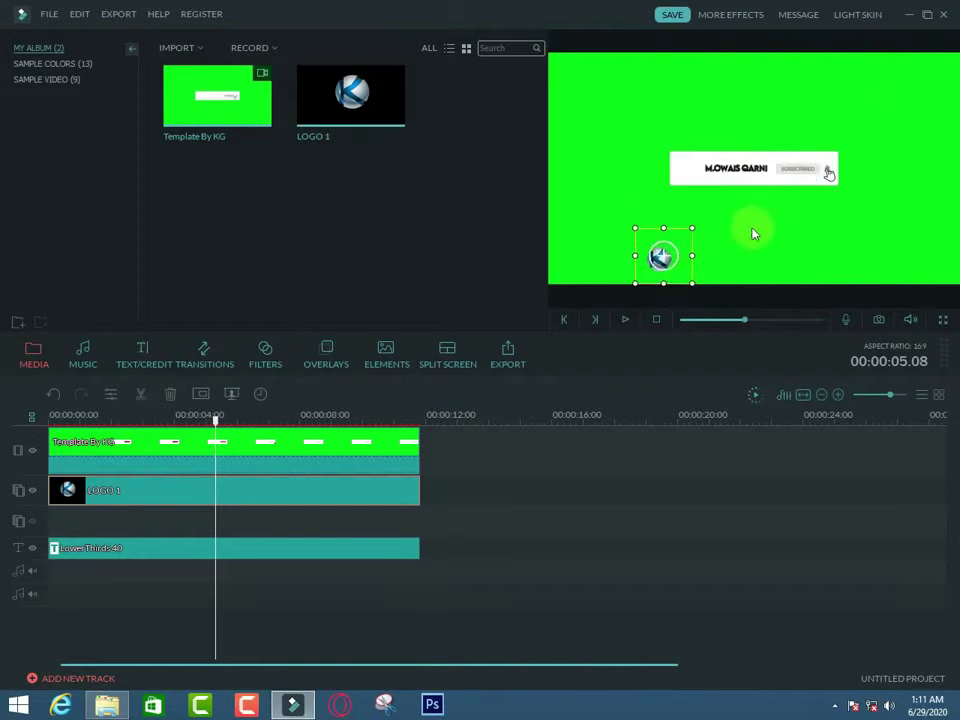
left_click(695, 172)
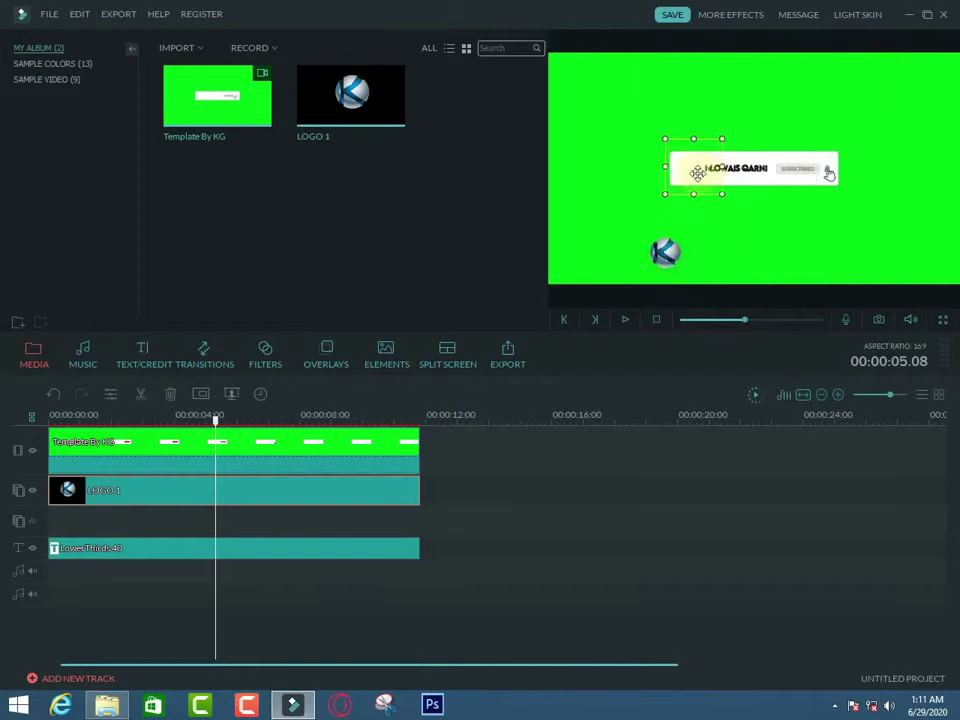
left_click_drag(695, 172, 710, 146)
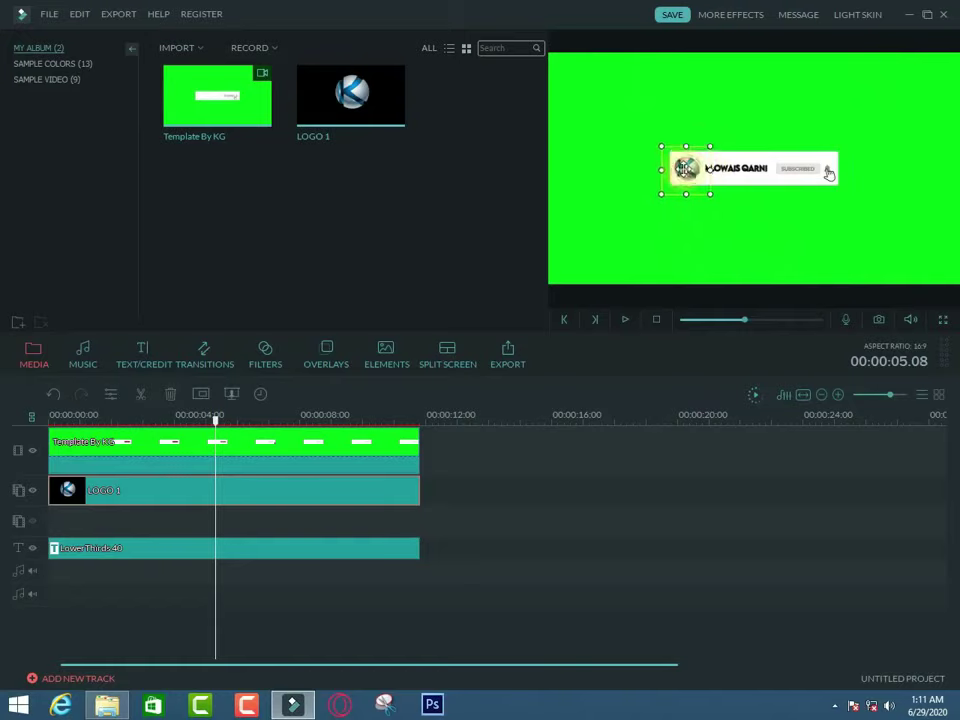
left_click(364, 443)
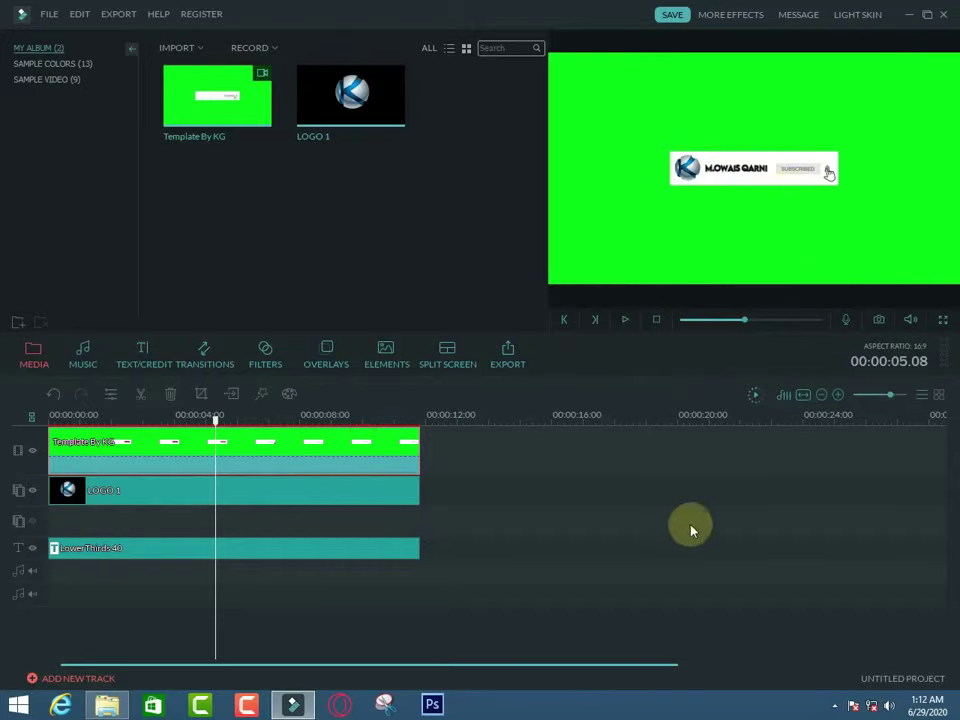
- Reopen the name title in the advanced editor and nudge the name between logo and SUBSCRIBE
double_click(360, 546)
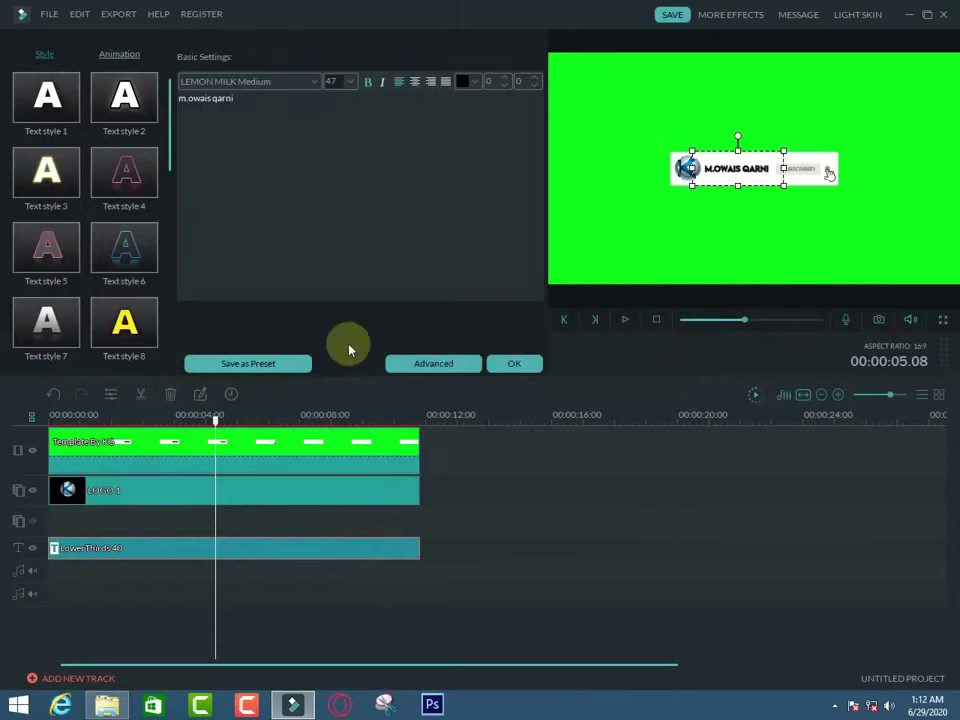
left_click(427, 367)
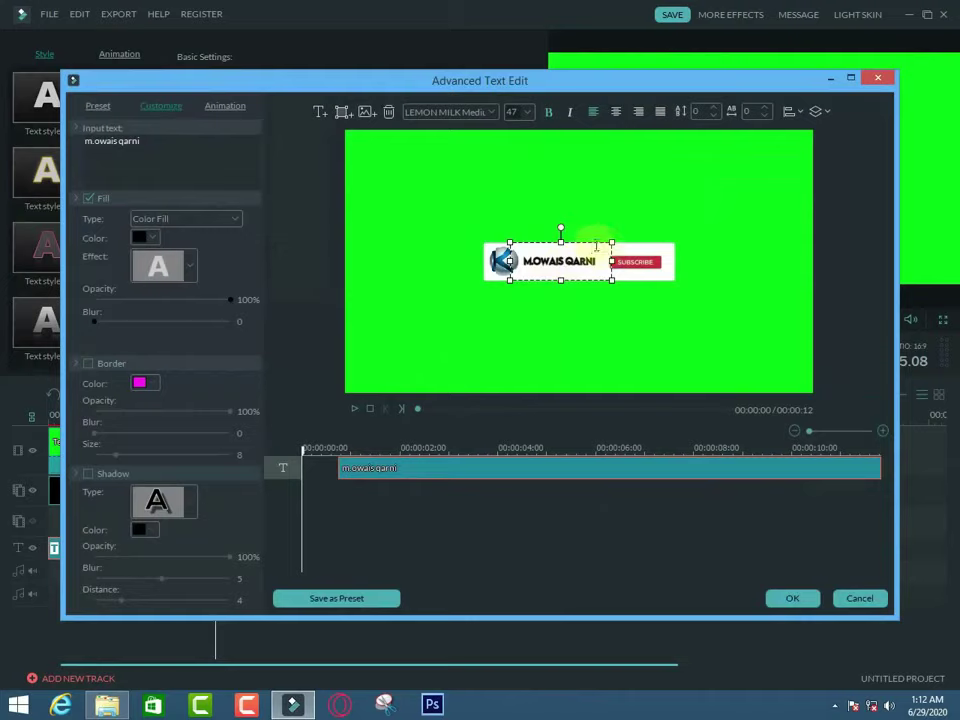
left_click_drag(611, 243, 613, 243)
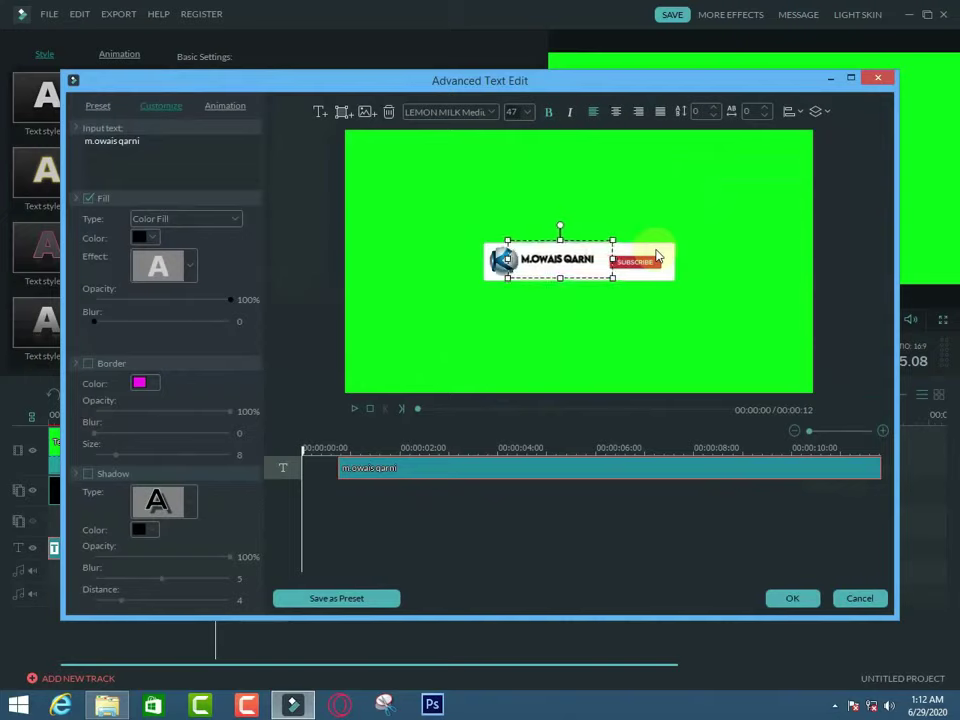
key("Left")
key("Left")
key("Left")
key("Up")
key("Up")
key("Right")
key("Down")
key("Right")
key("Right")
left_click(652, 339)
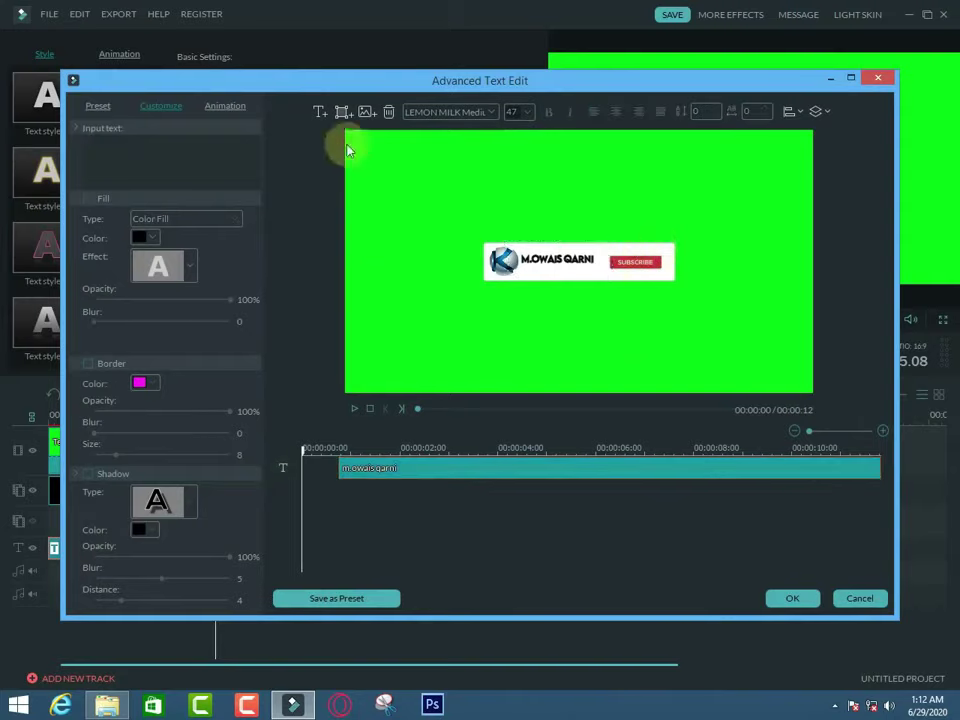
- Add a 'YOUR ONLINE TEACHER' text in LEMON MILK Regular, shrunk beneath the name
left_click(320, 111)
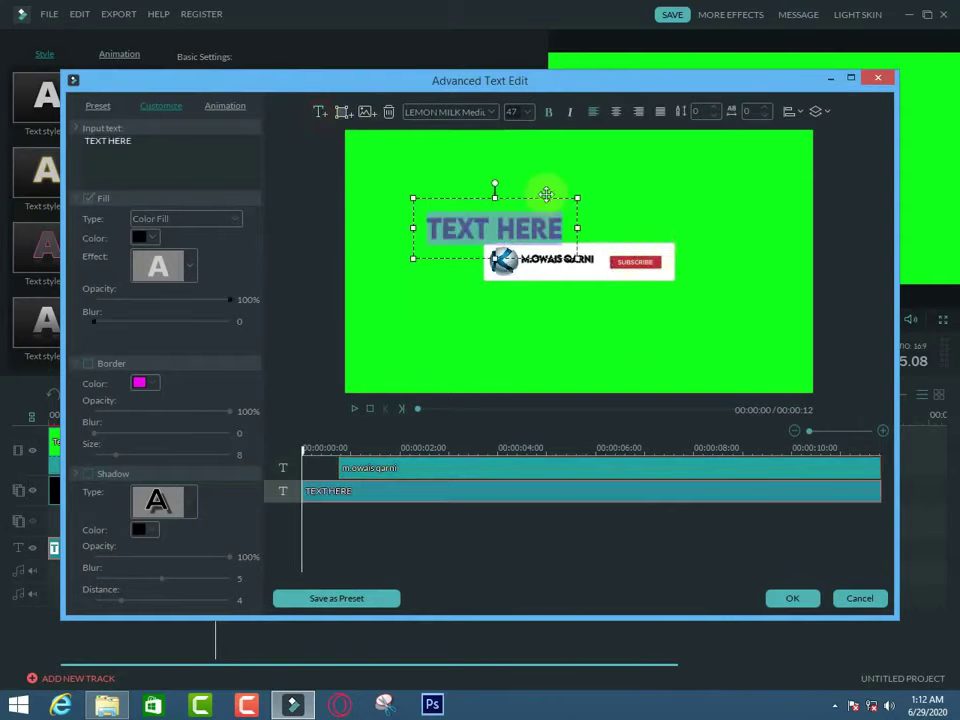
left_click_drag(535, 208, 541, 230)
left_click_drag(141, 154, 64, 146)
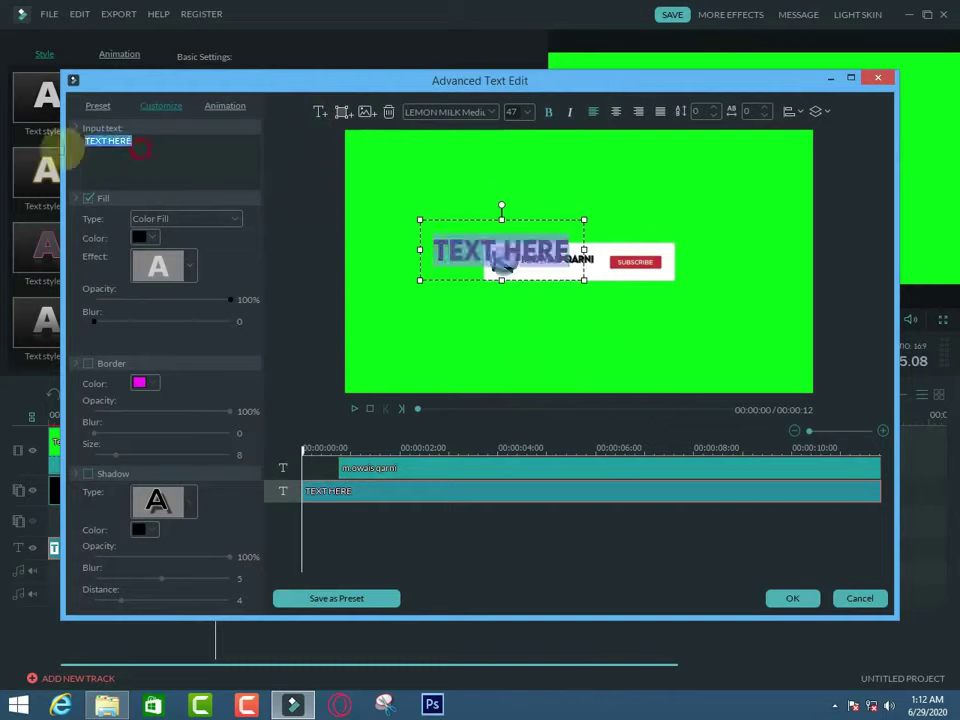
left_click(474, 112)
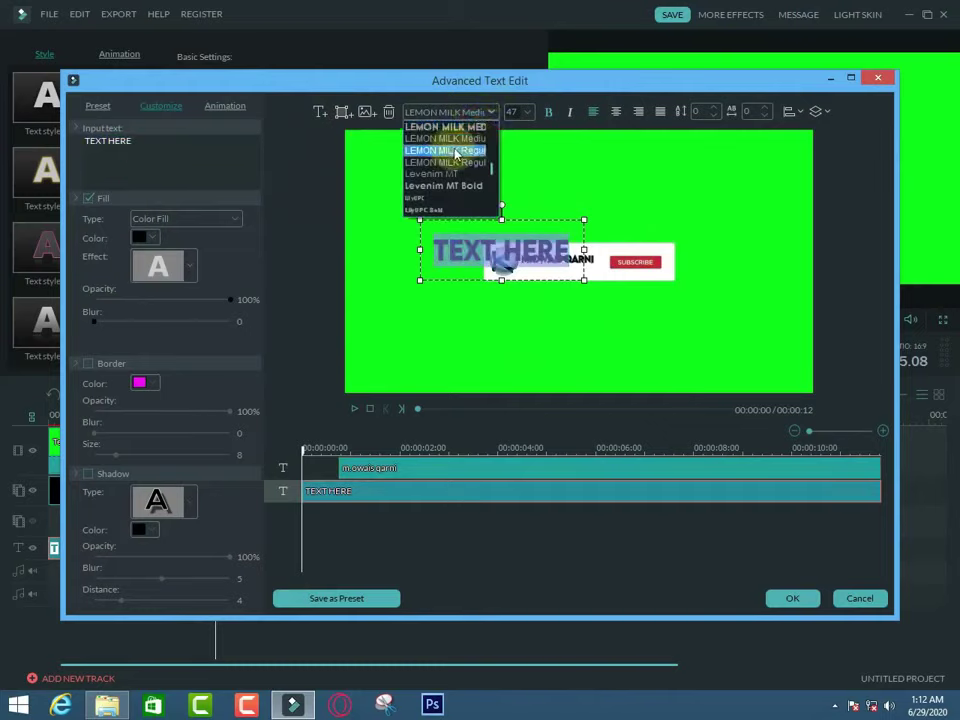
left_click(463, 150)
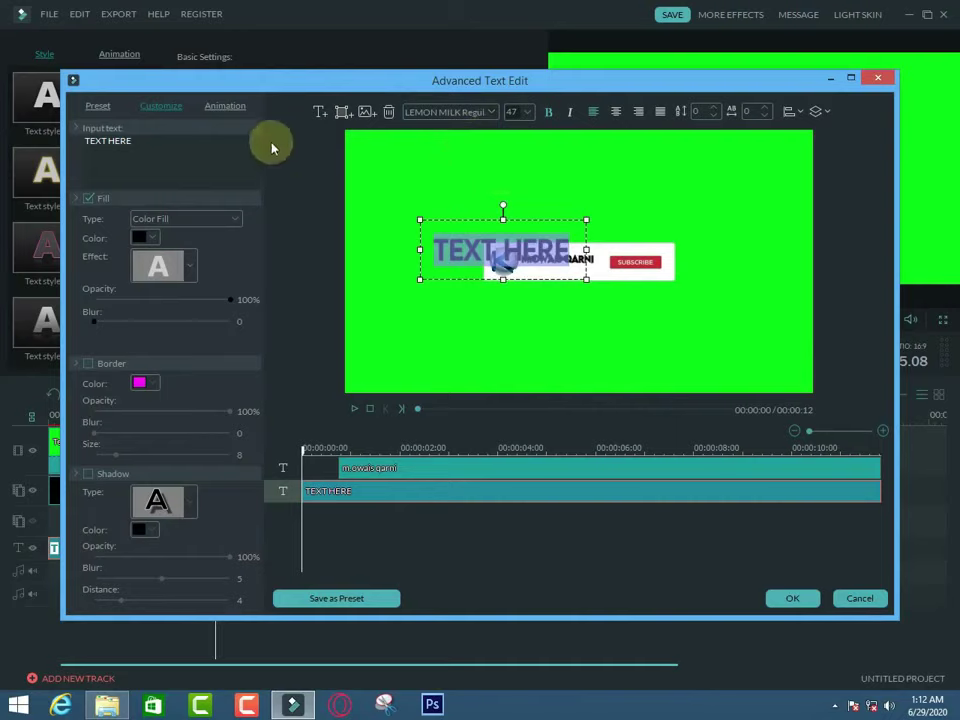
left_click(163, 135)
left_click_drag(165, 146, 2, 146)
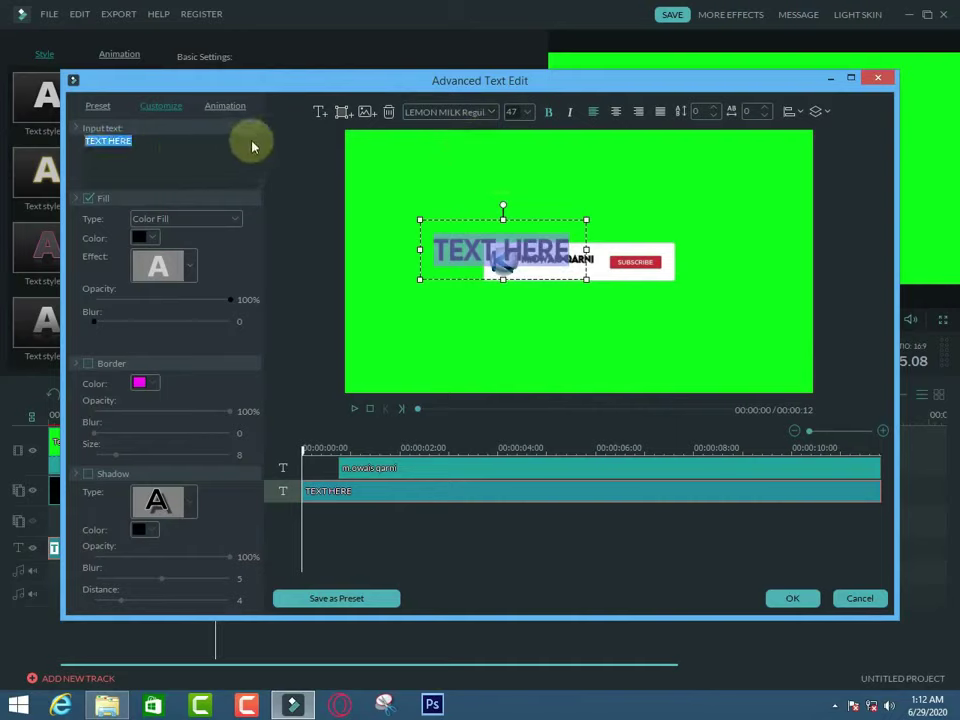
type("your online teac")
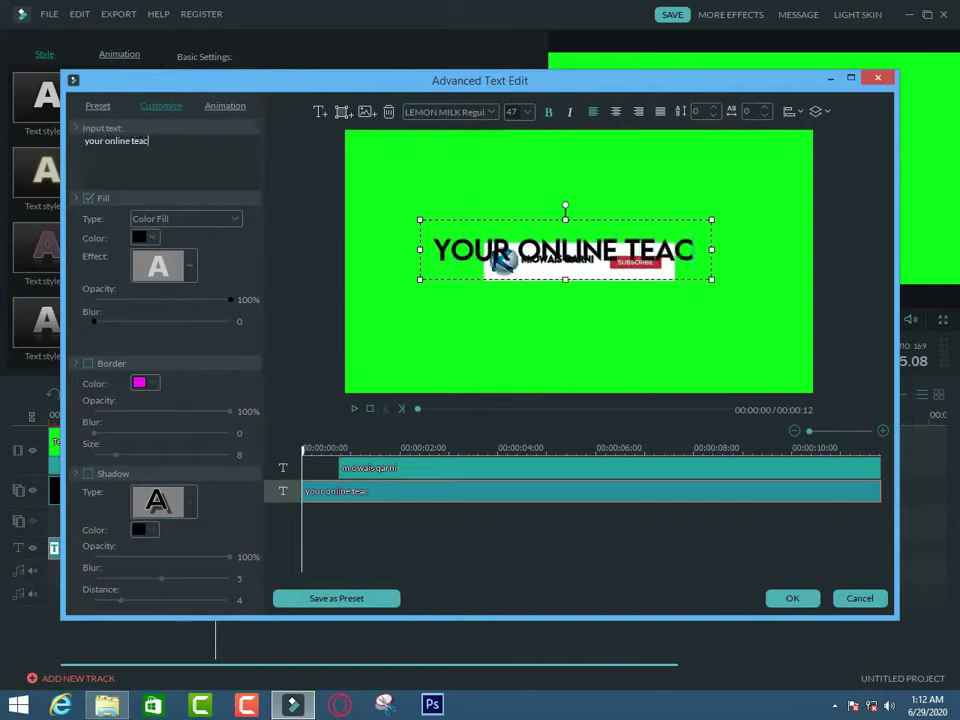
type("her")
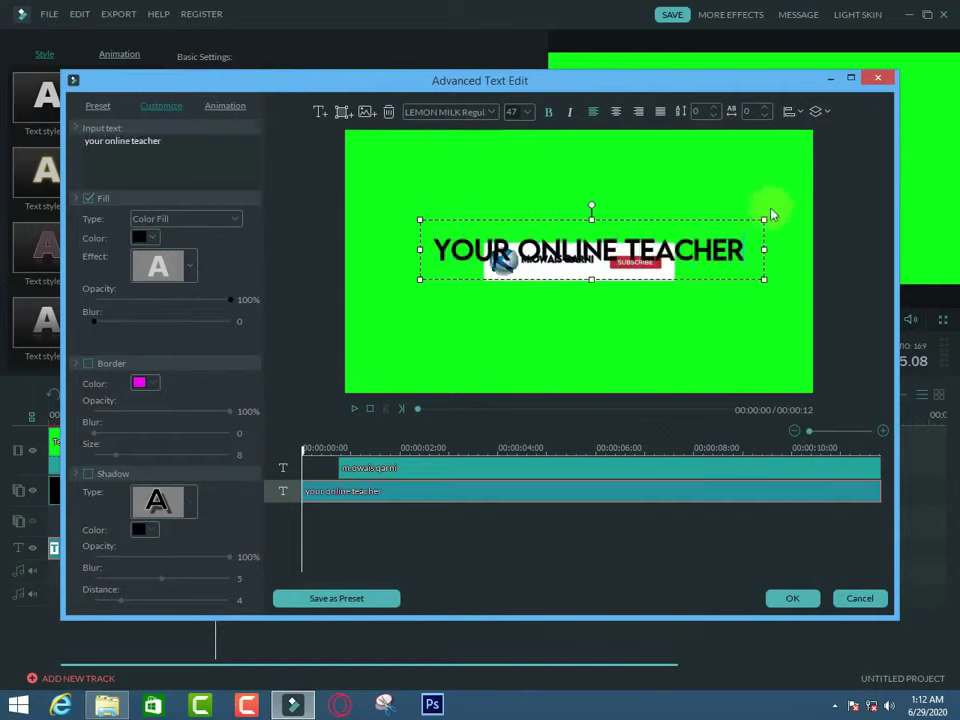
mouse_move(764, 219)
left_mouse_down()
mouse_move(512, 247)
mouse_move(580, 245)
left_mouse_up()
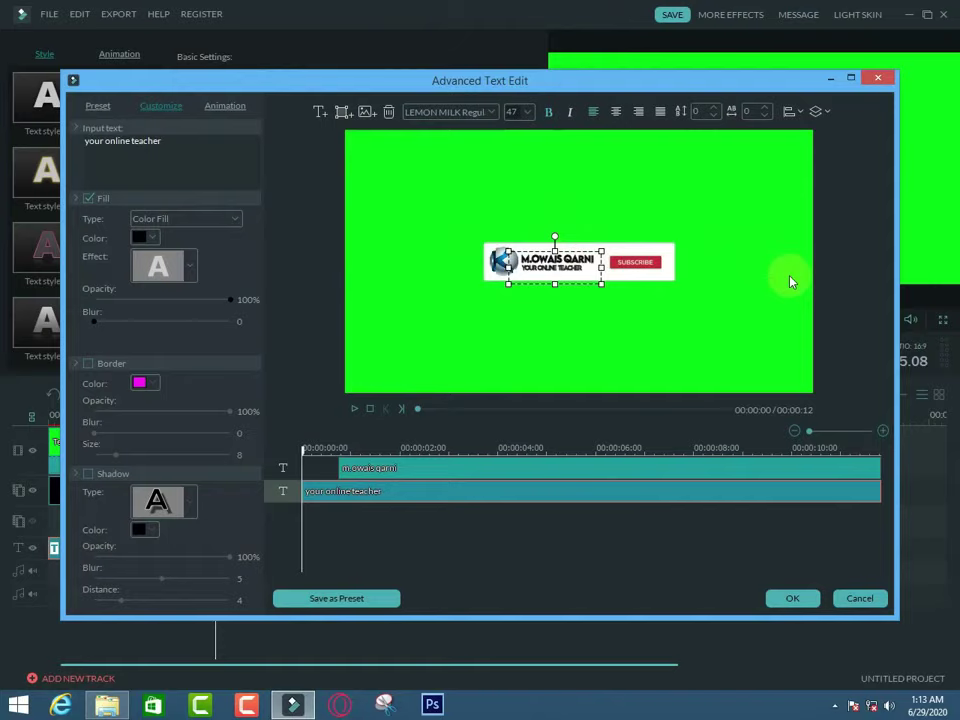
left_click(781, 314)
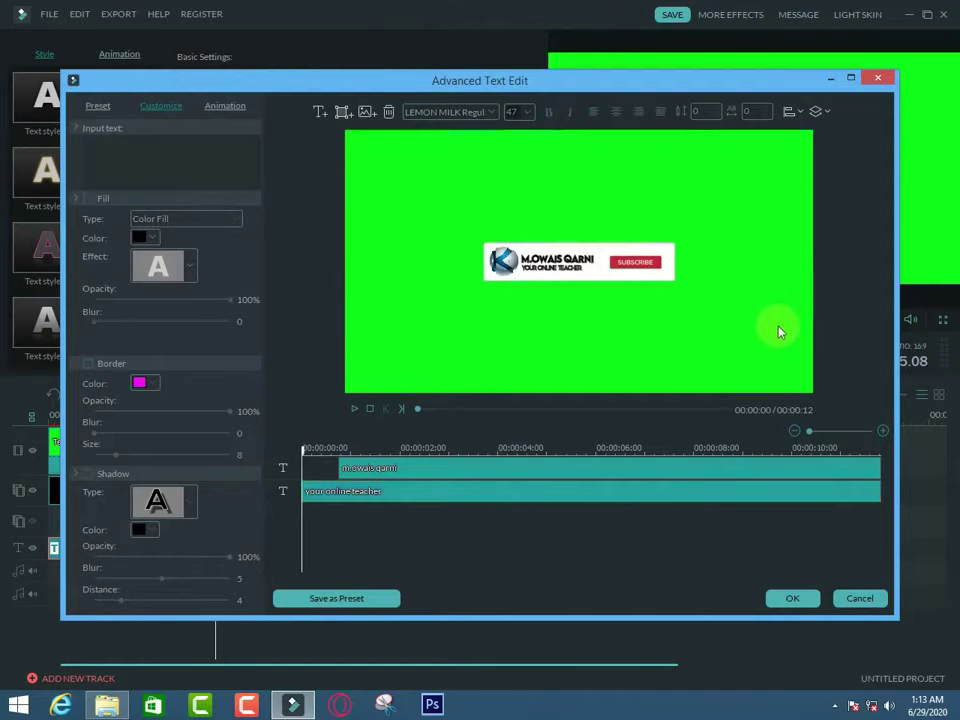
left_click(545, 256)
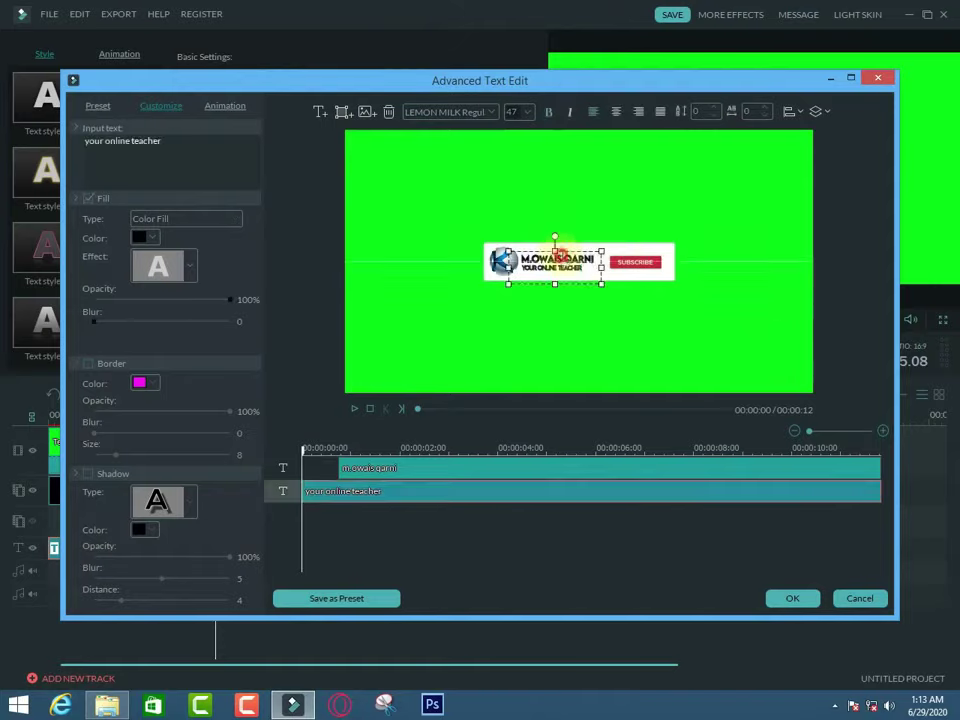
left_click(384, 470)
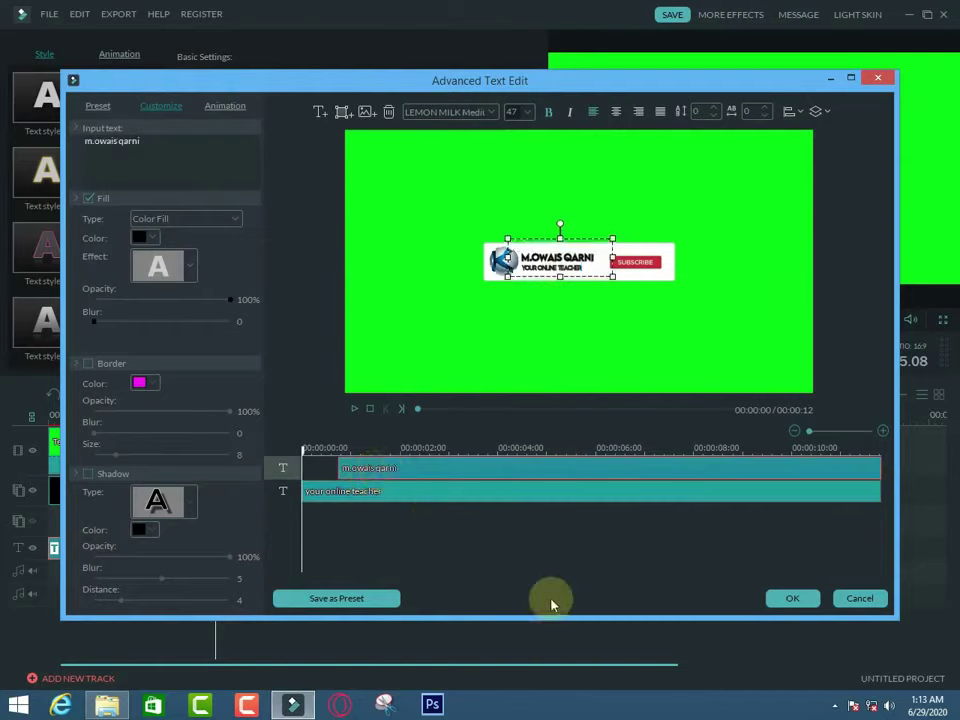
left_click(663, 493)
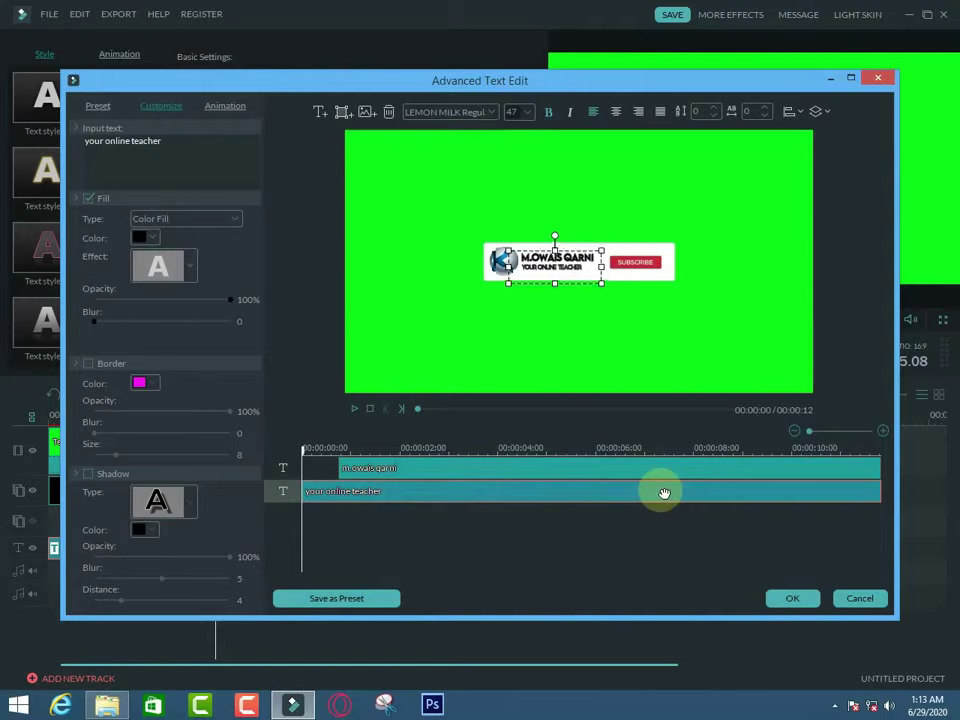
left_click(668, 540)
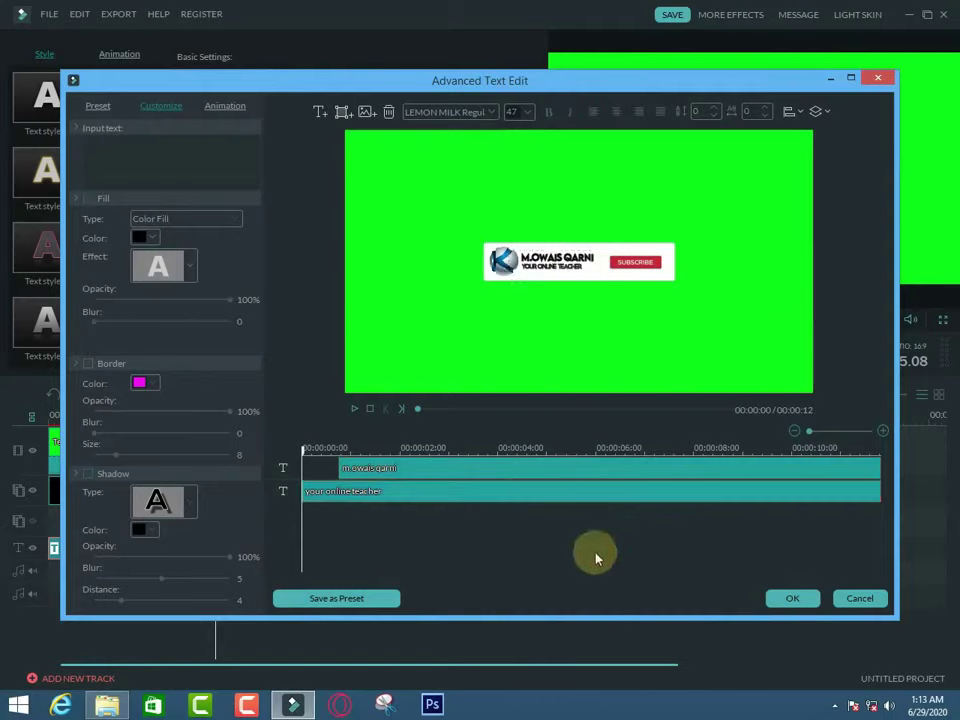
left_click(432, 466)
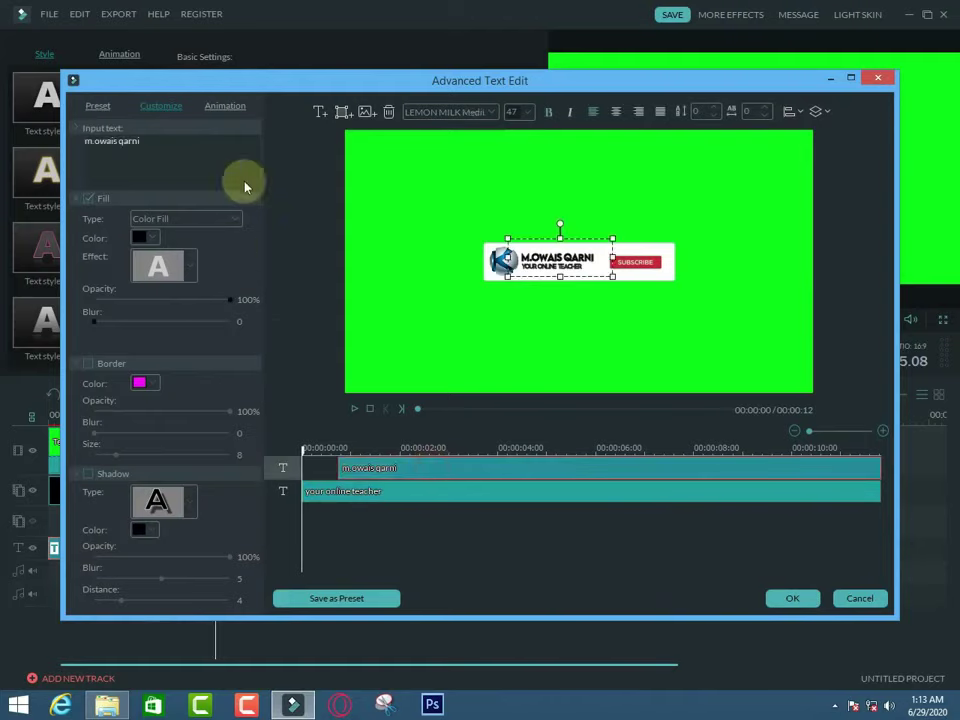
- Move the name text clip to 0:00 and stretch it to the 12-second end
left_click(226, 106)
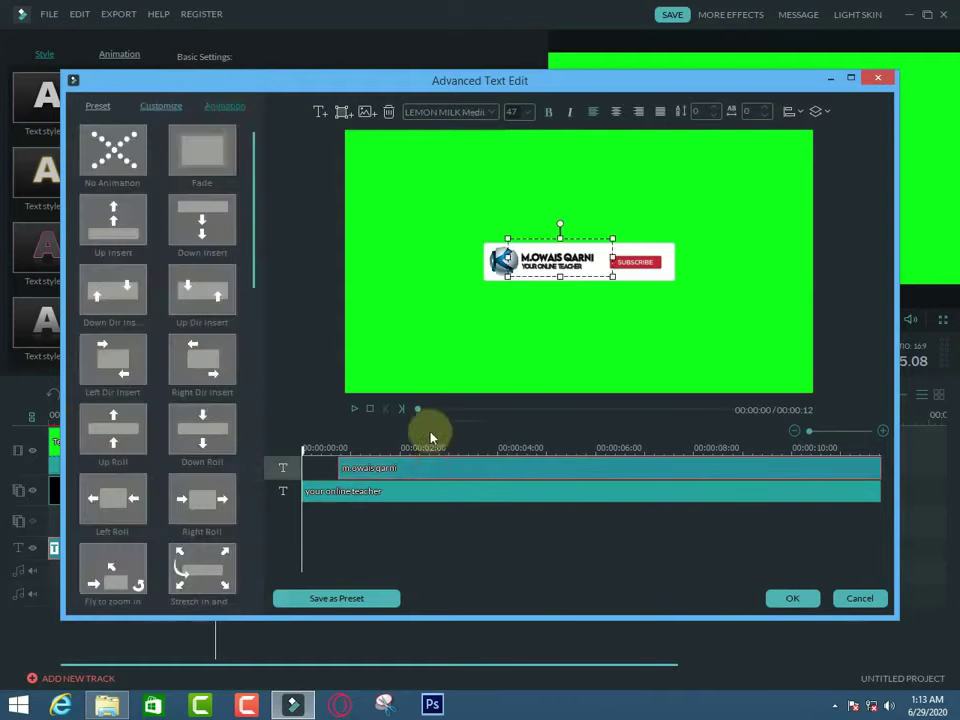
left_click_drag(396, 467, 347, 467)
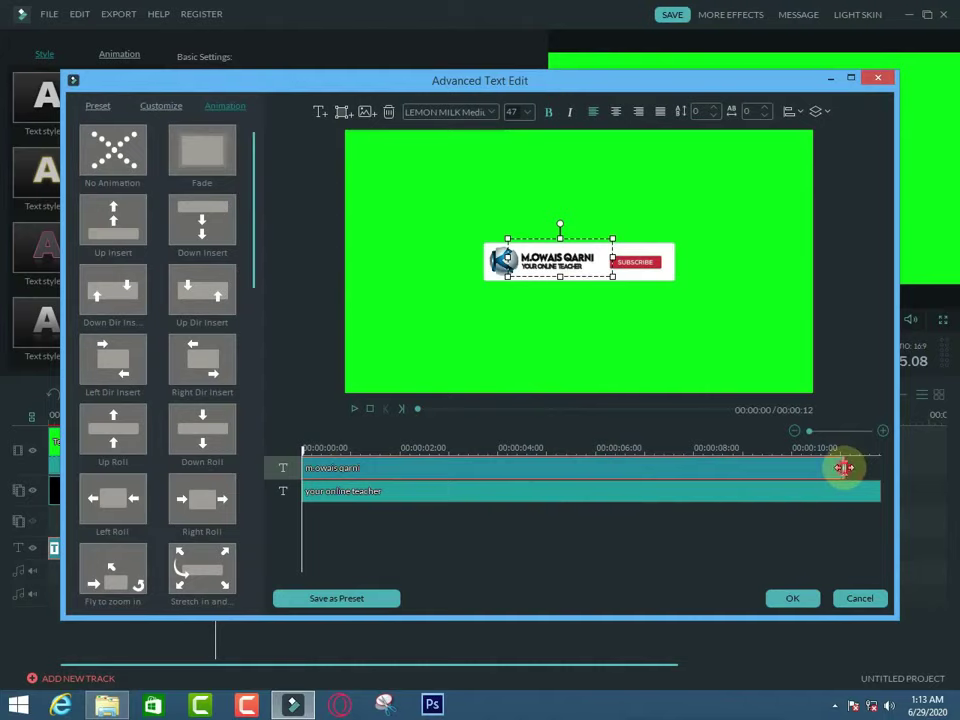
left_click_drag(843, 467, 880, 467)
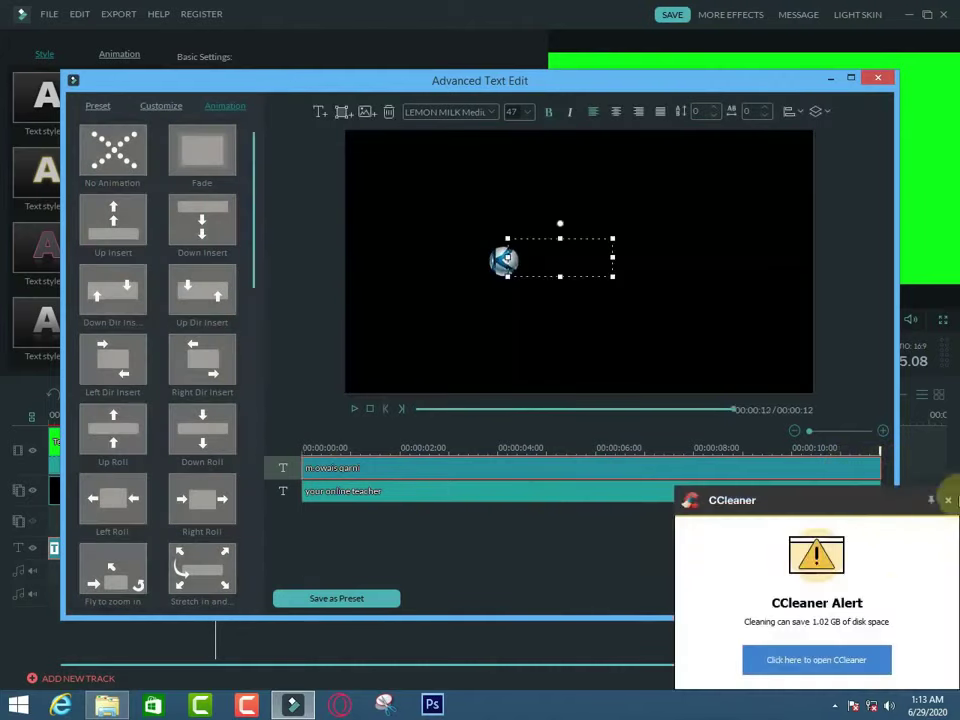
left_click(948, 500)
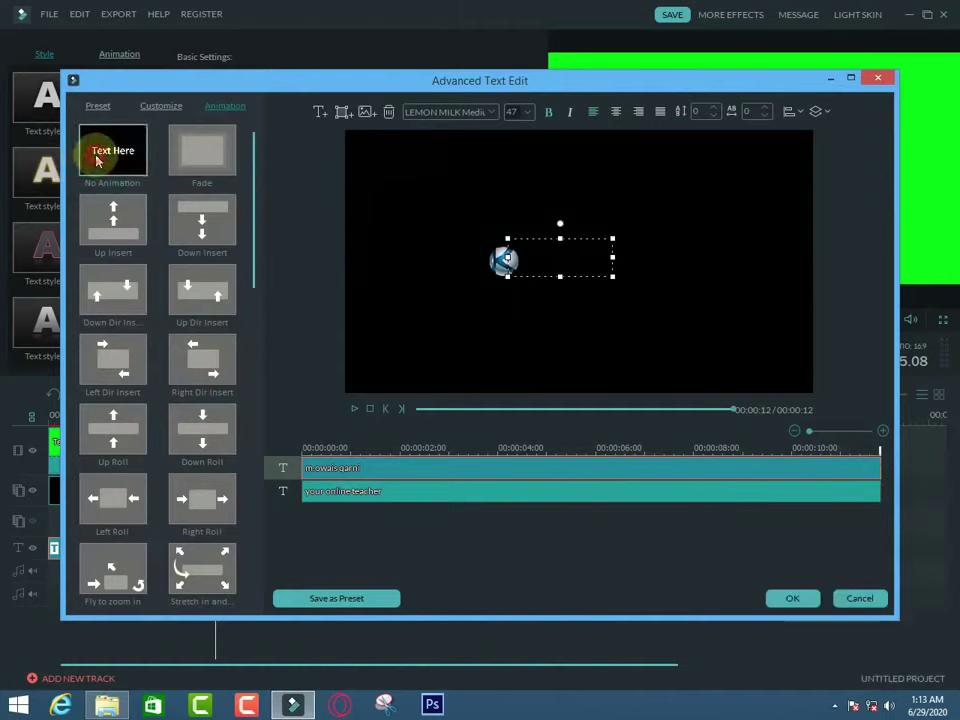
- Confirm the text and title edits and close the text editors
left_click(431, 488)
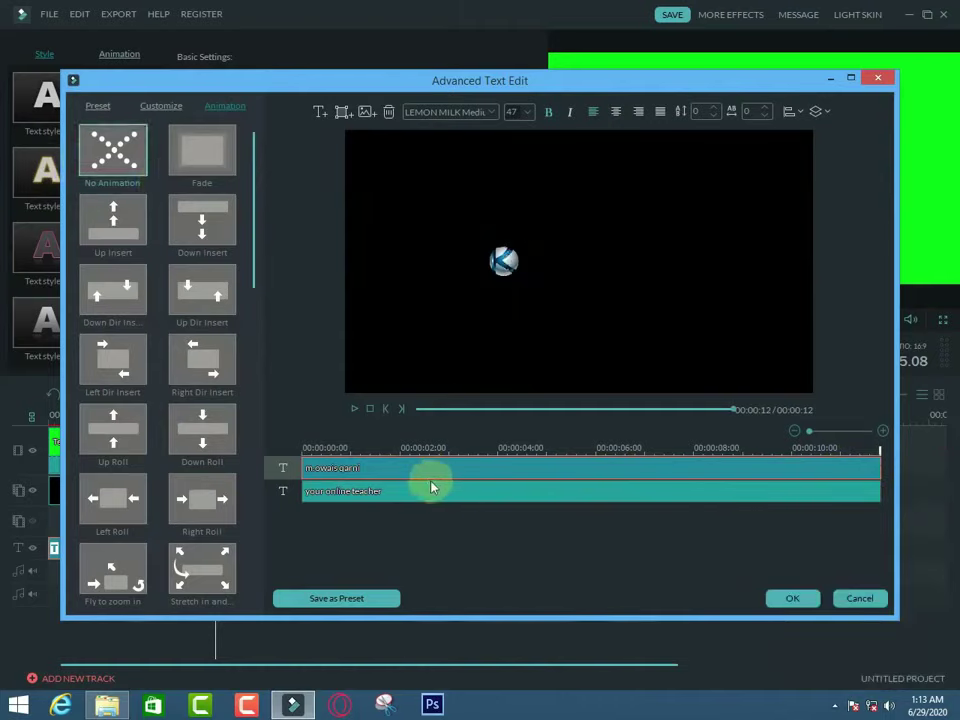
left_click(431, 497)
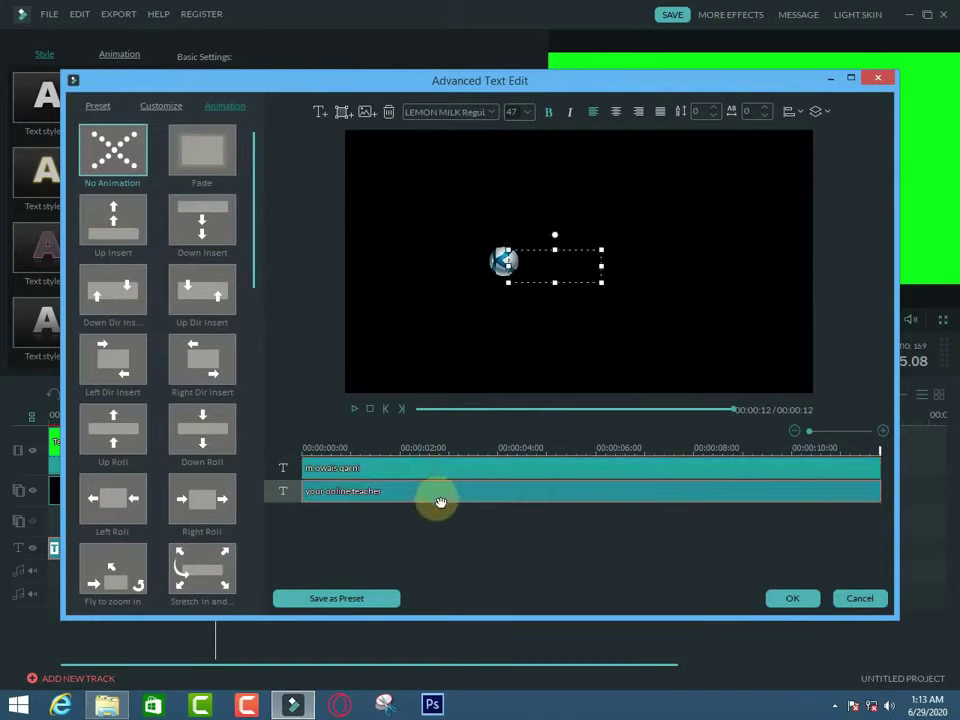
left_click(108, 150)
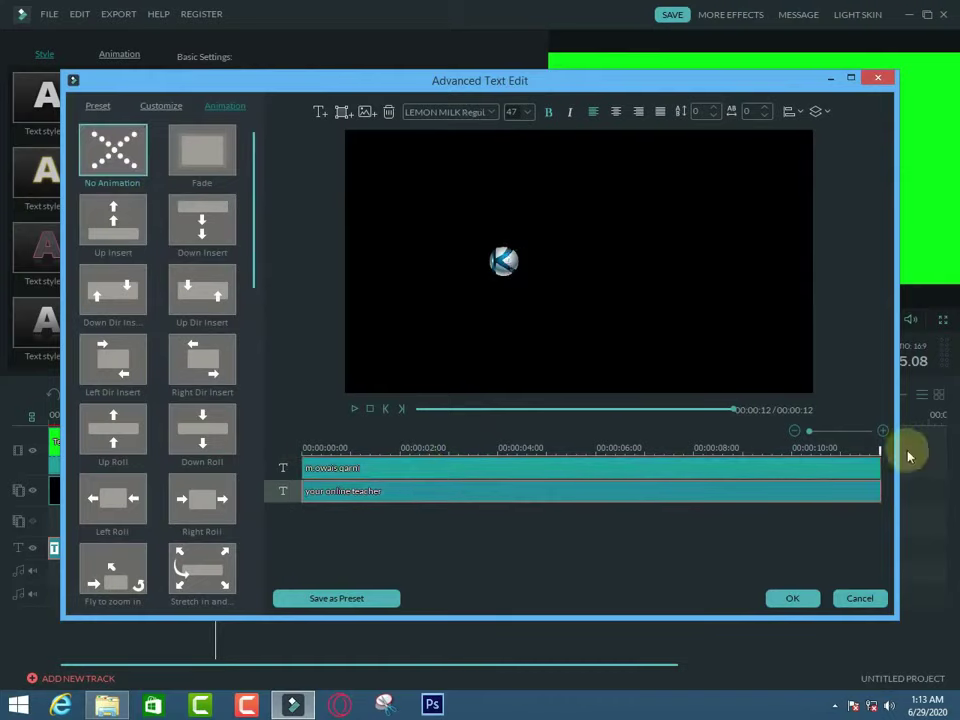
left_click(792, 597)
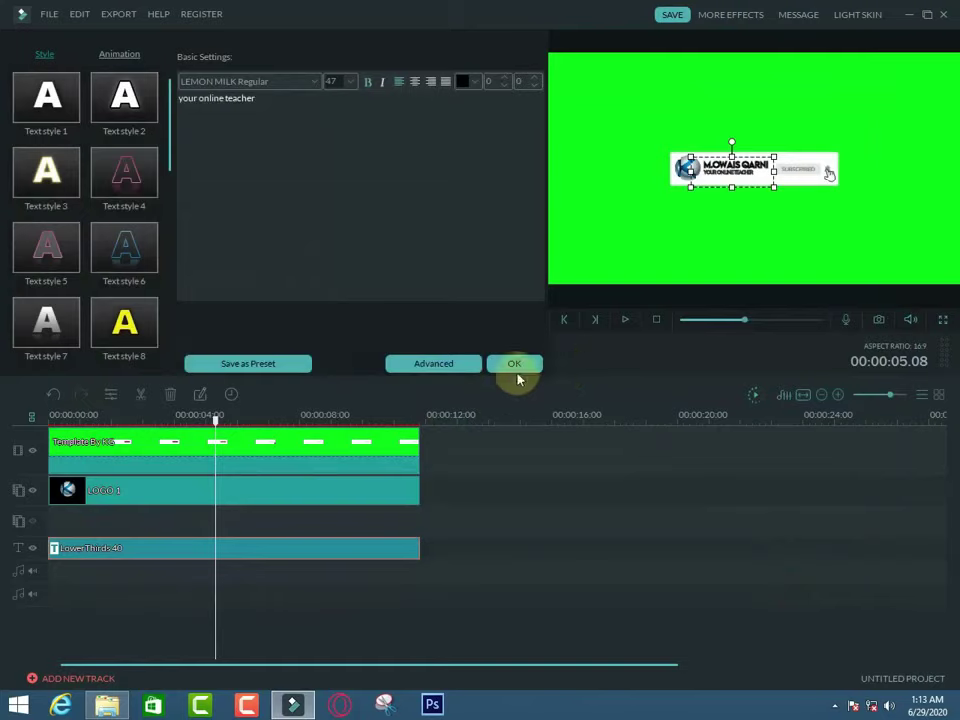
left_click(514, 363)
- Play the lower third from the start and pause it around 00:00:10
left_click_drag(216, 420, 5, 418)
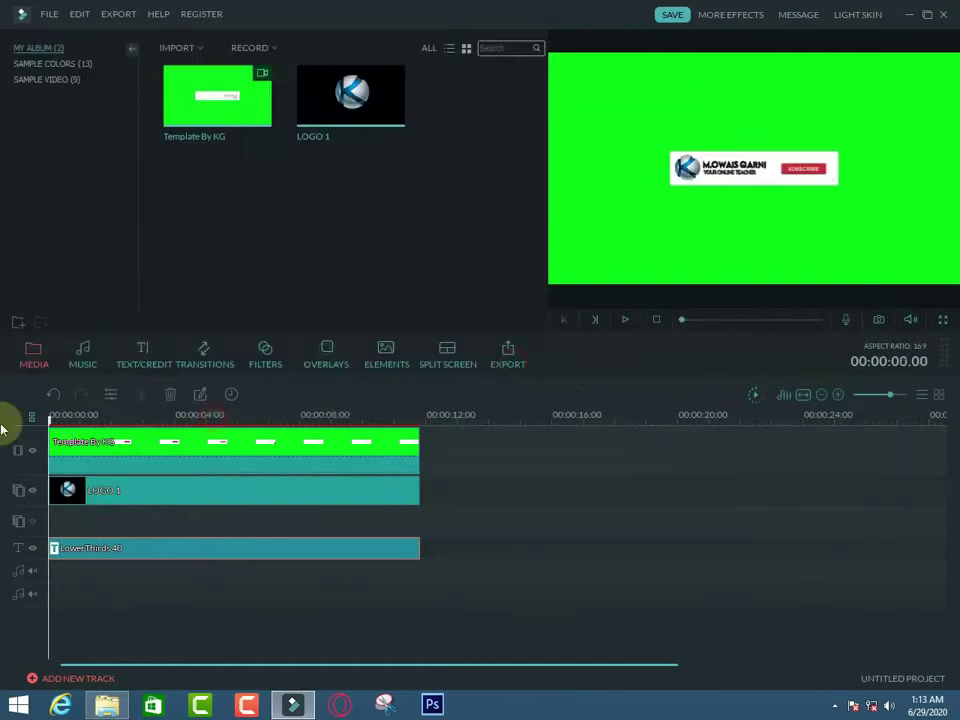
left_click(624, 320)
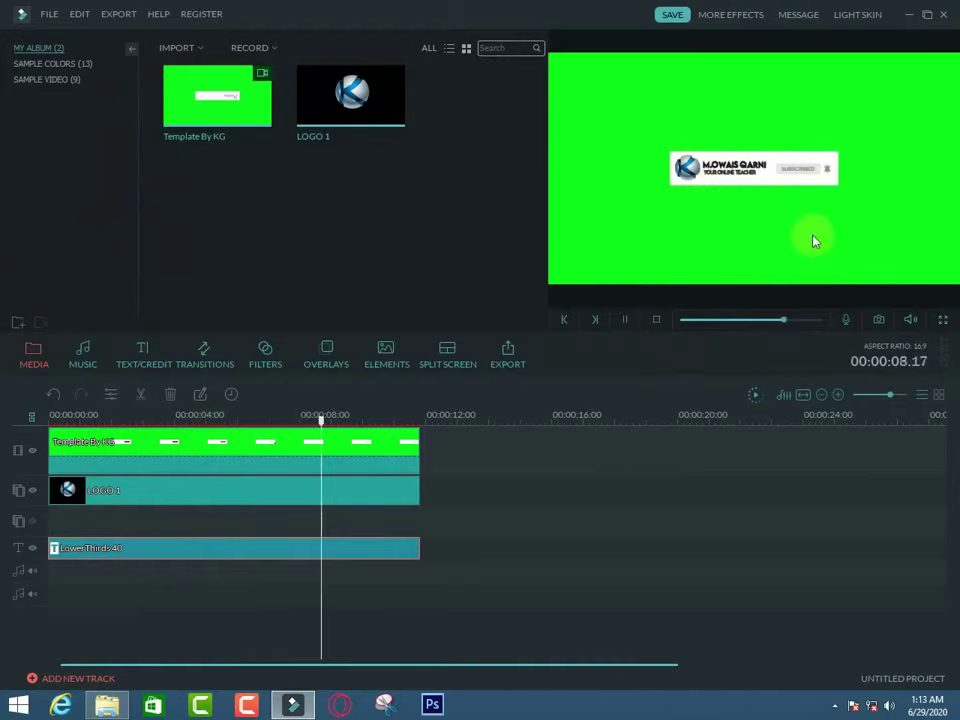
left_click(624, 320)
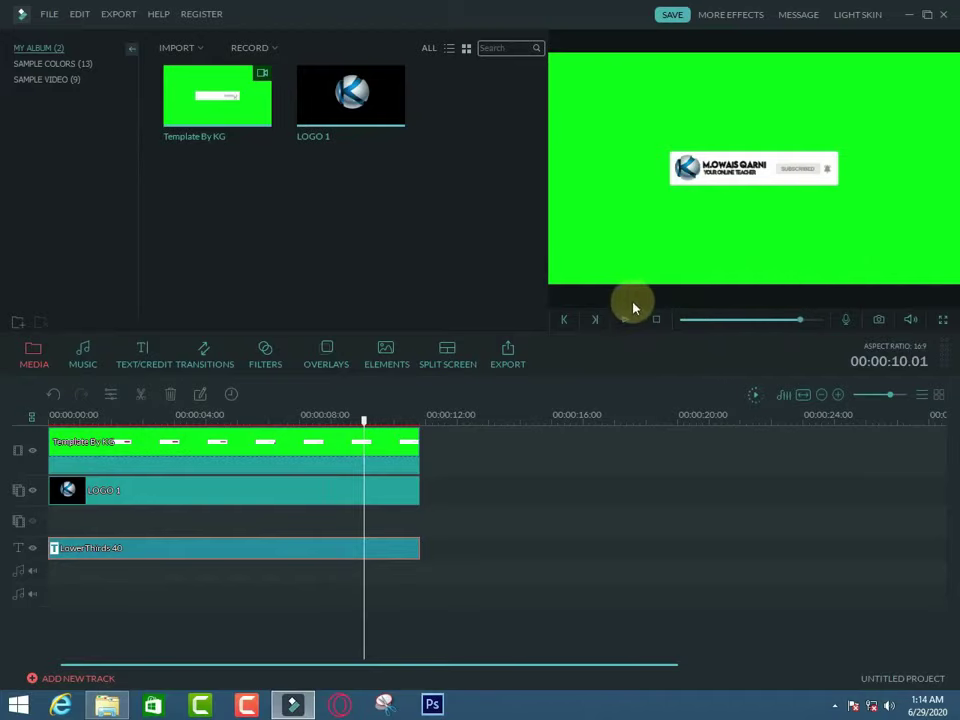
- Set up the export to the Desktop as 'preview' with MP4 as the format
left_click(516, 345)
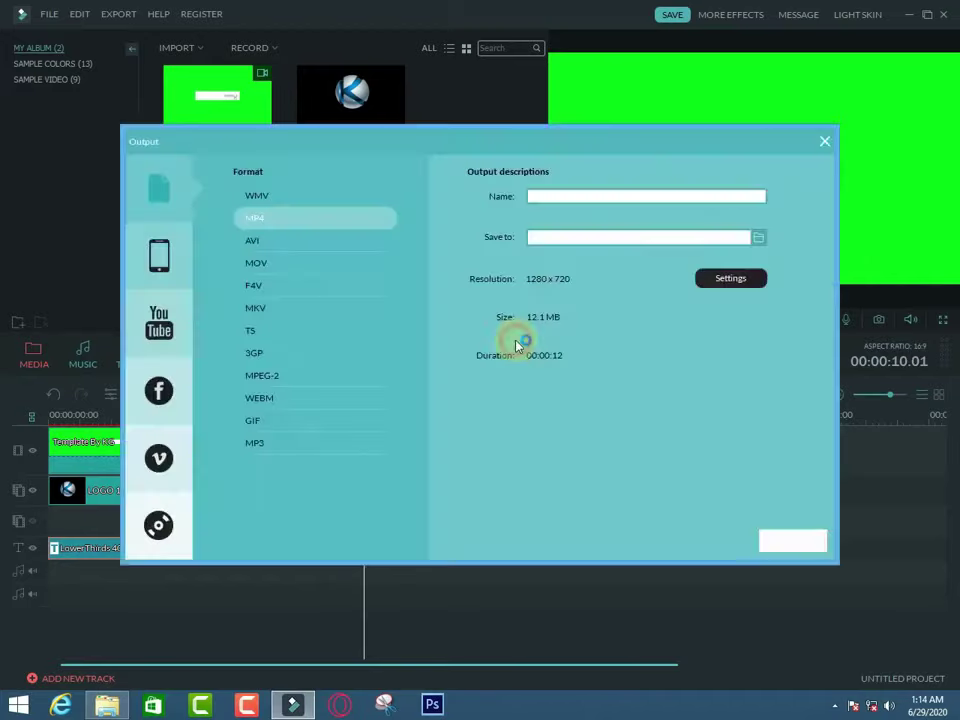
left_click(589, 196)
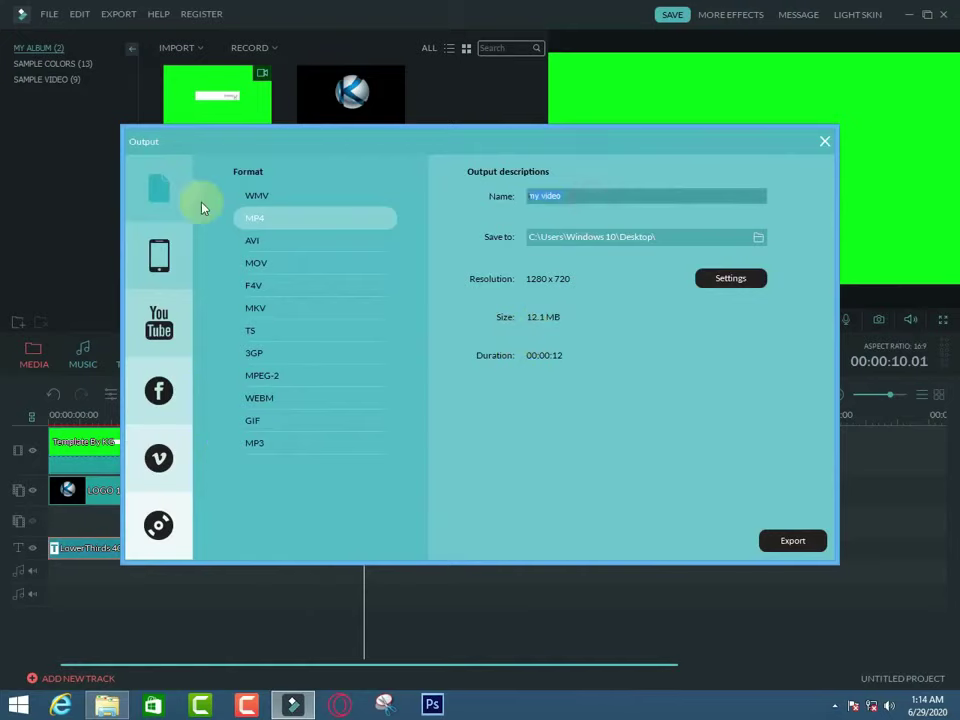
type("preview")
left_click(279, 219)
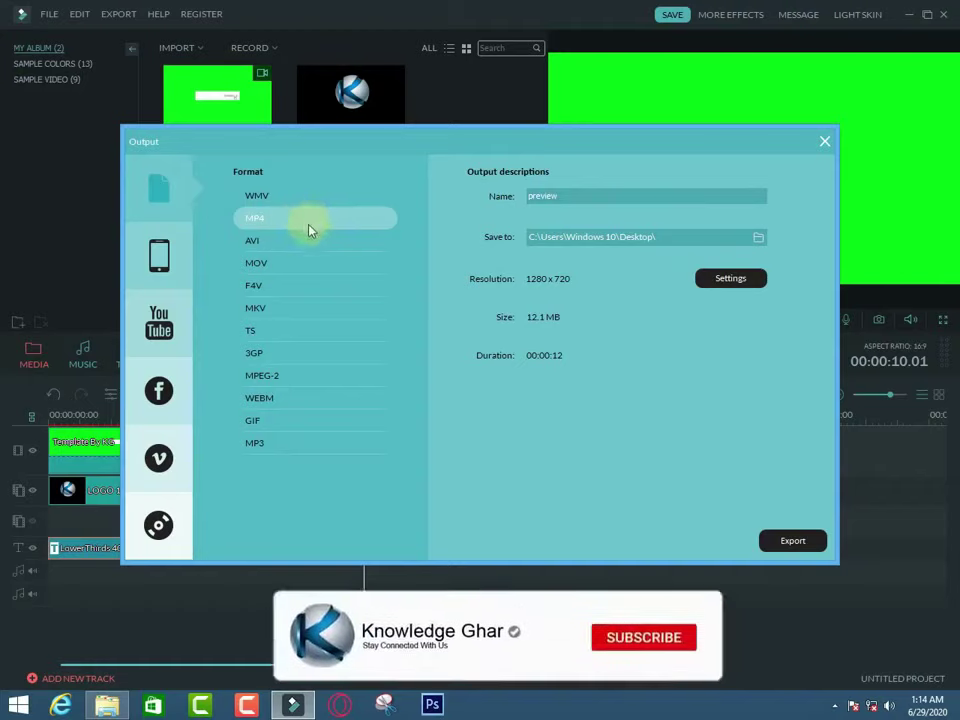
left_click(274, 196)
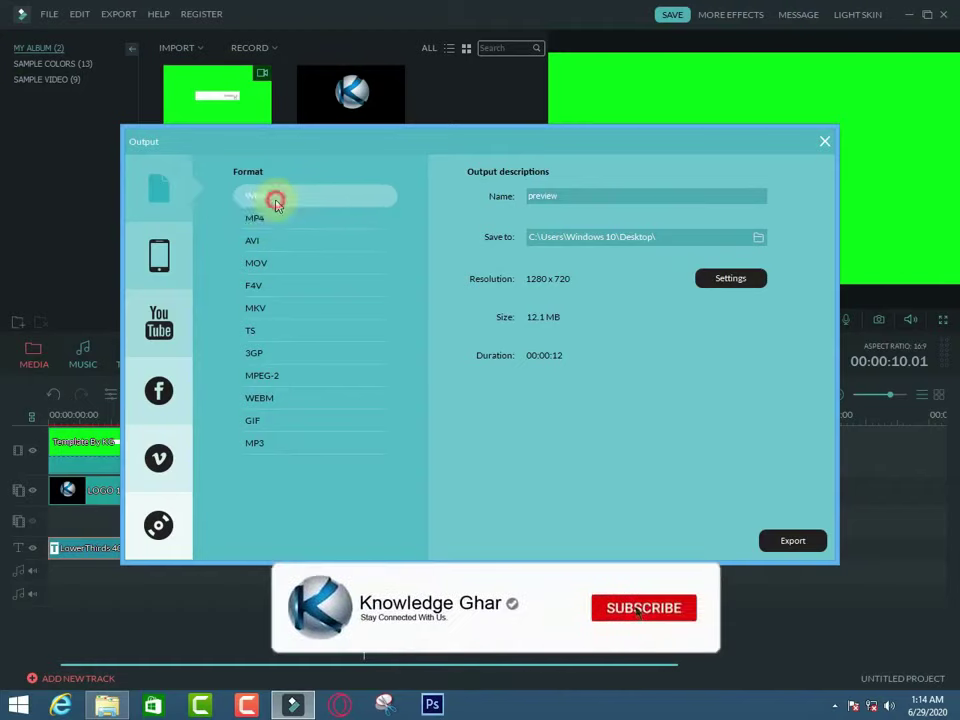
left_click(326, 220)
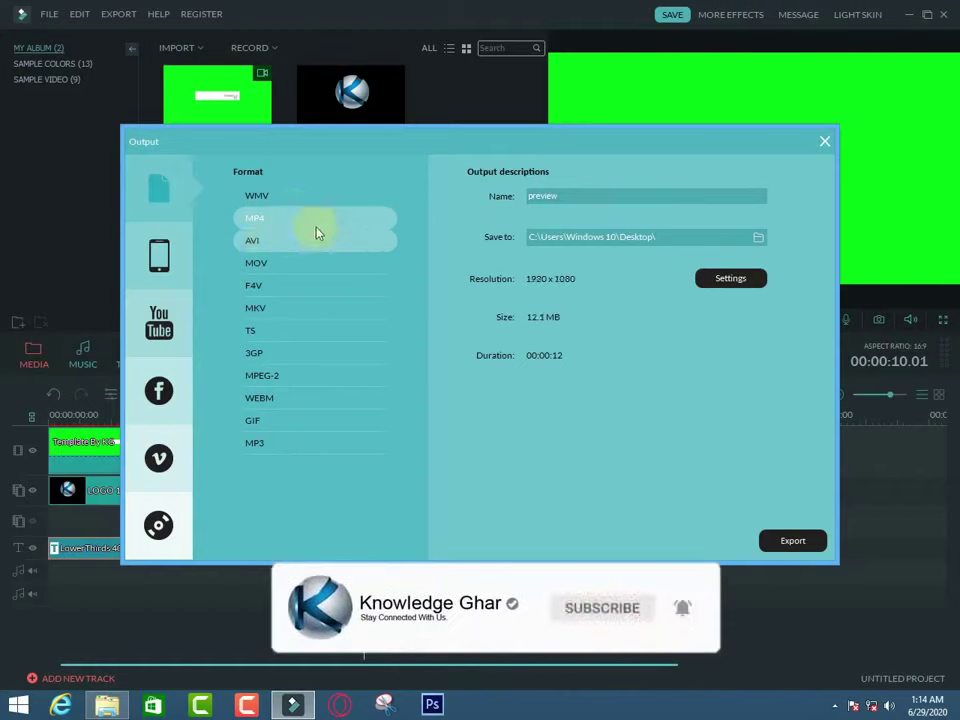
- Set the MP4 export to H.264 (HD Optimized), 1280 x 720, Best quality
left_click(728, 280)
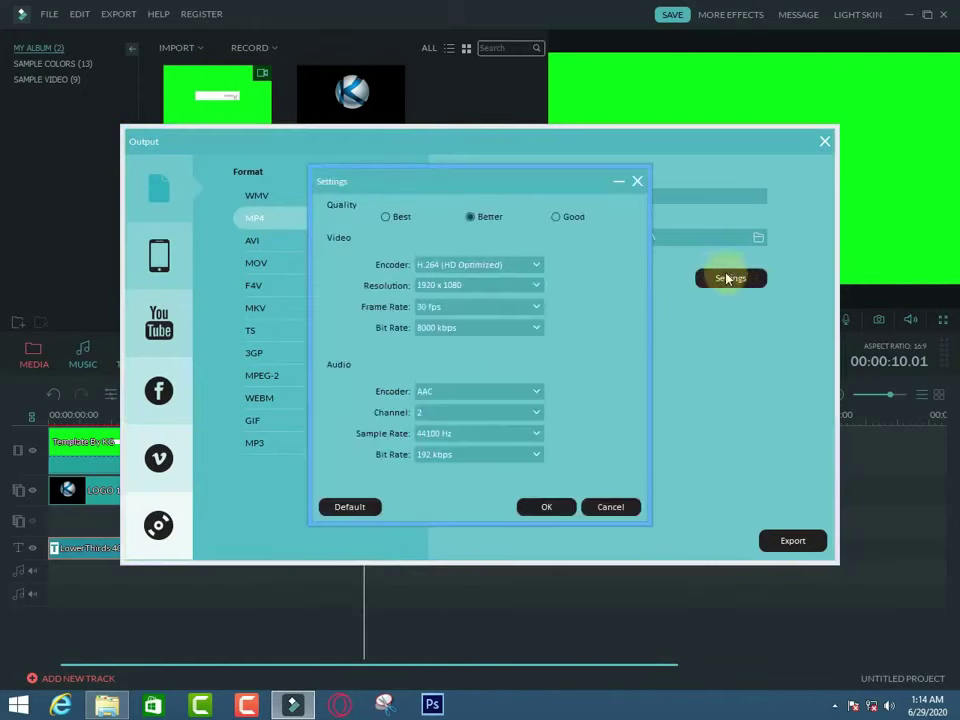
left_click(523, 265)
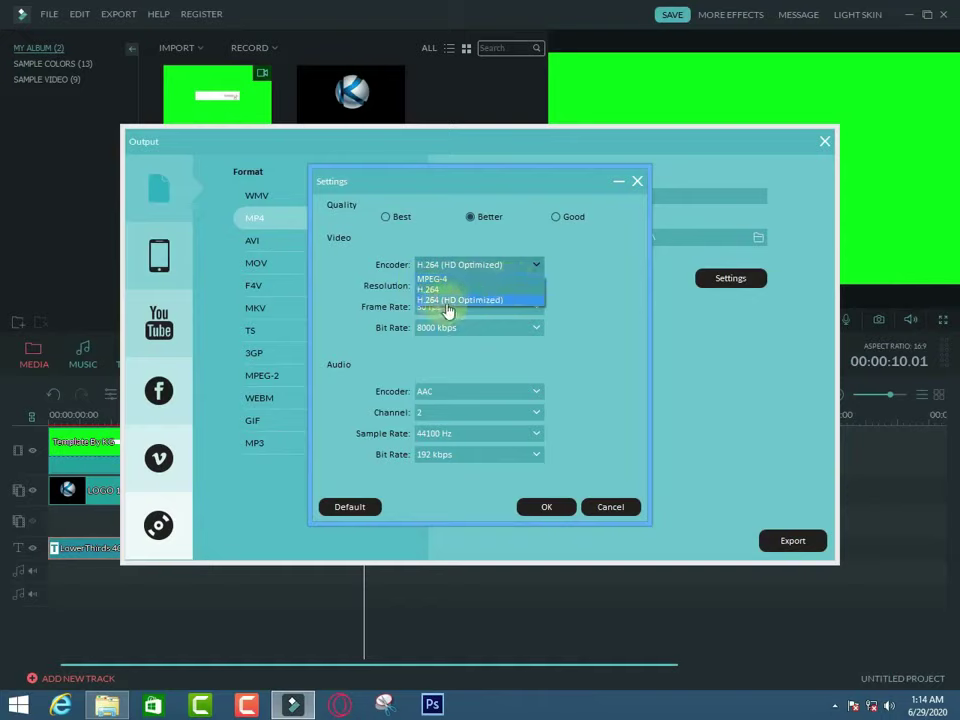
left_click(447, 301)
left_click(484, 285)
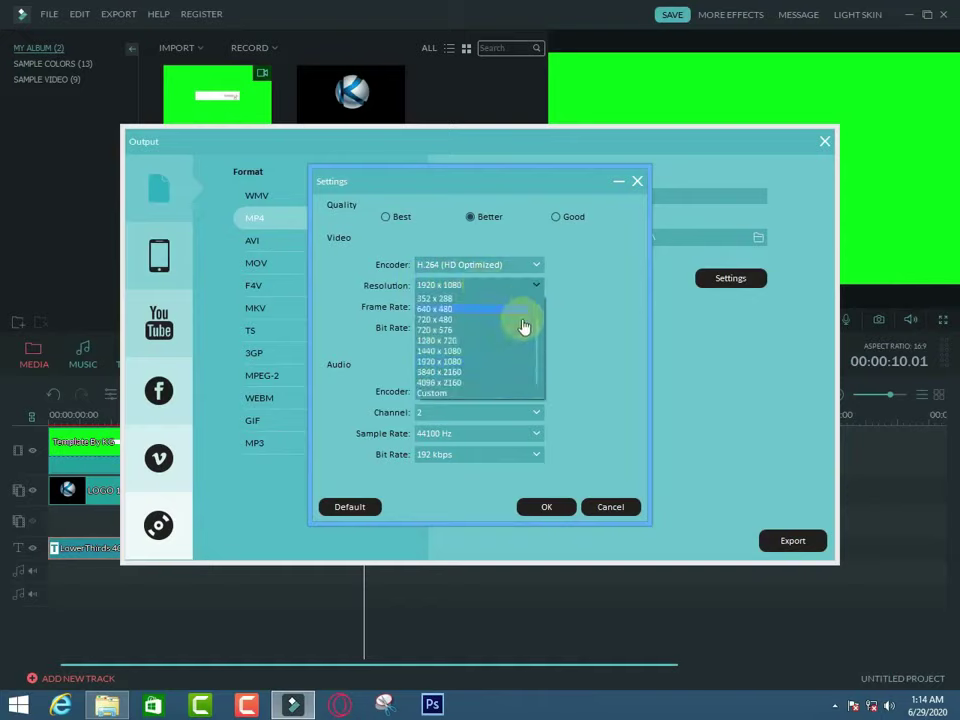
left_click(458, 342)
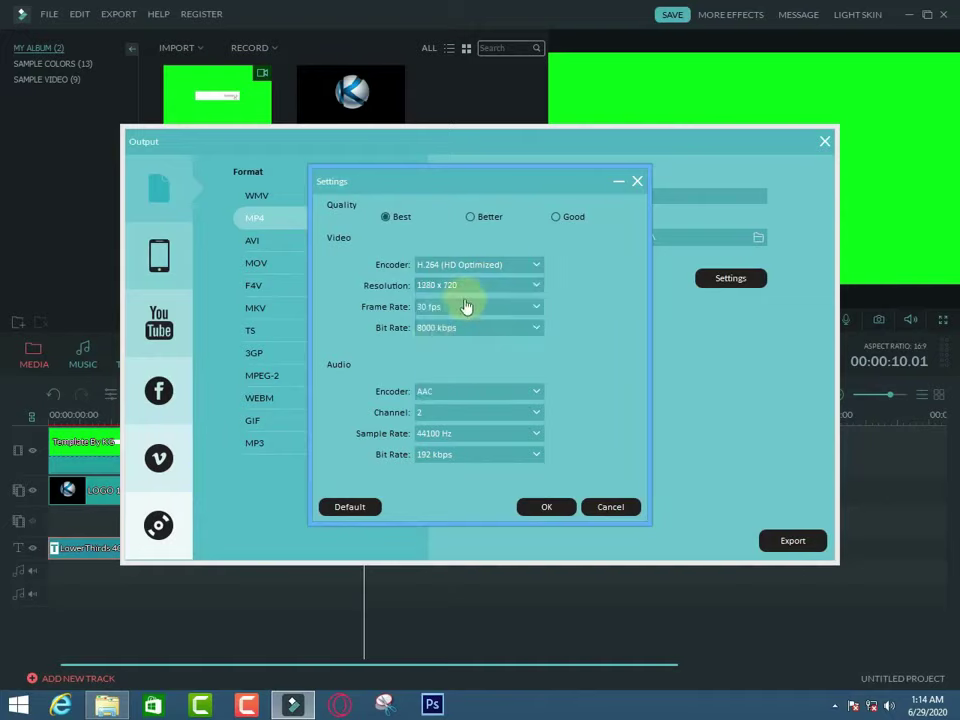
left_click(548, 506)
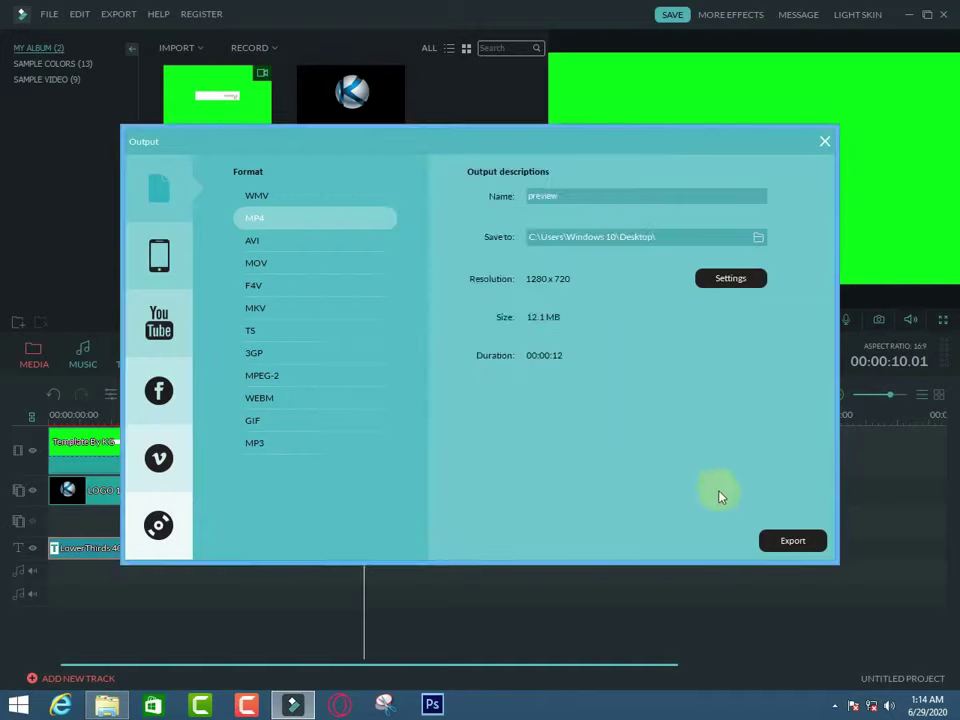
- Export the 'preview' MP4 to the Desktop and close the export windows
left_click(770, 541)
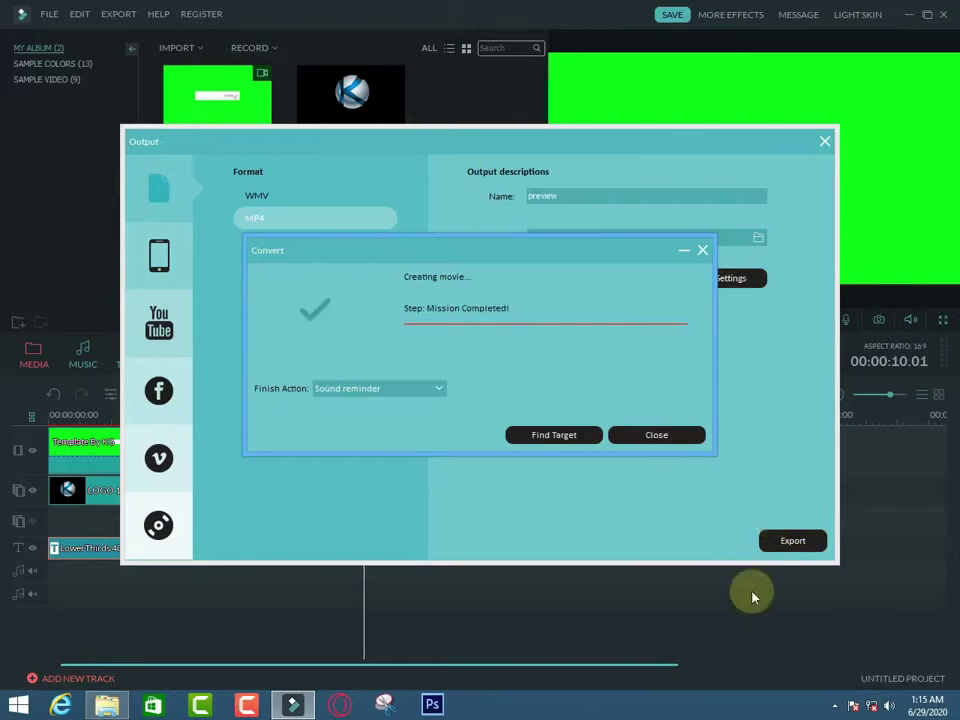
left_click(656, 435)
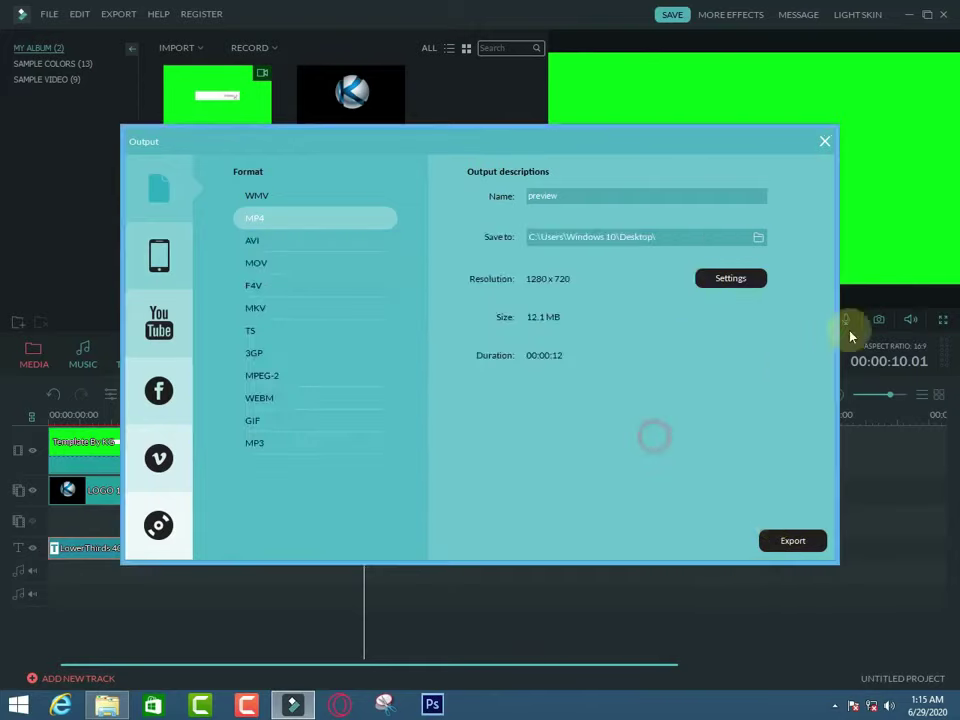
left_click(823, 142)
- Delete all timeline clips and both media library items
left_click_drag(291, 610, 467, 360)
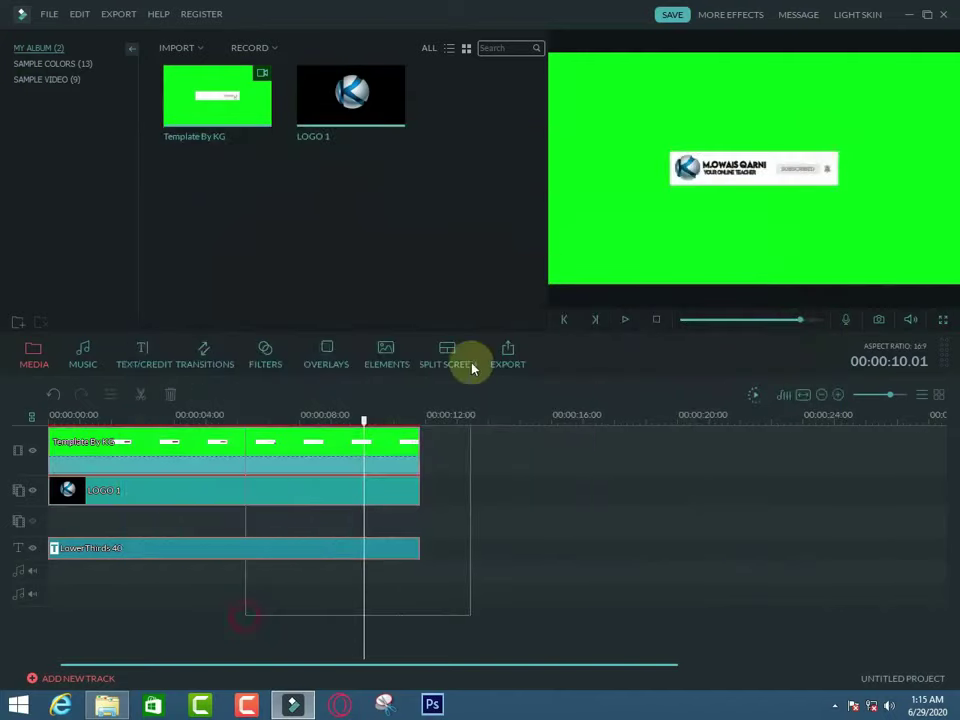
left_click(178, 396)
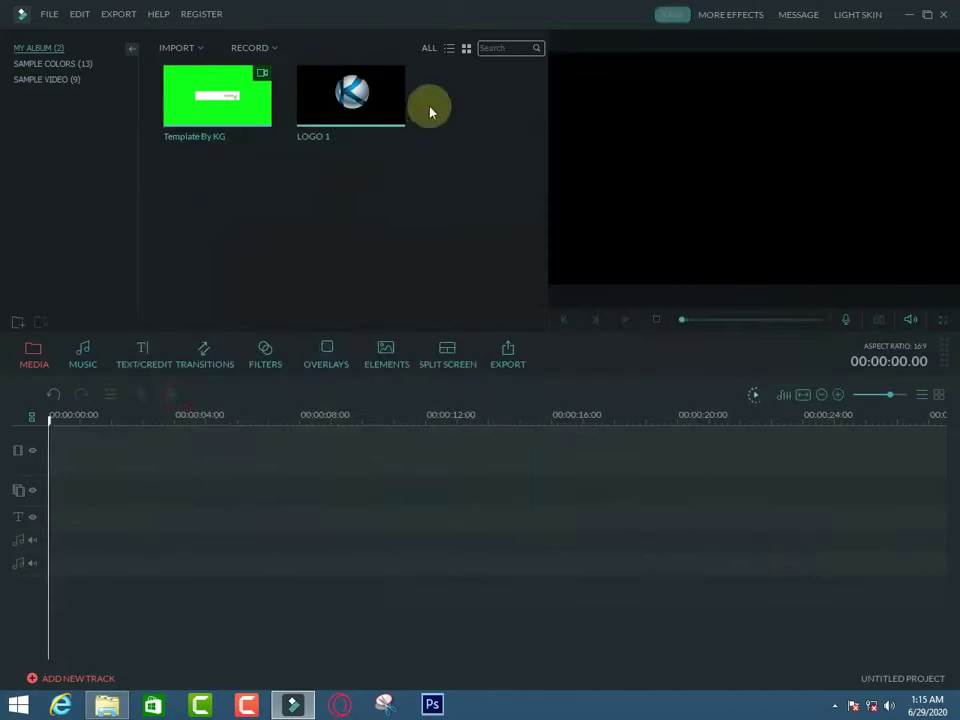
left_click_drag(438, 106, 158, 267)
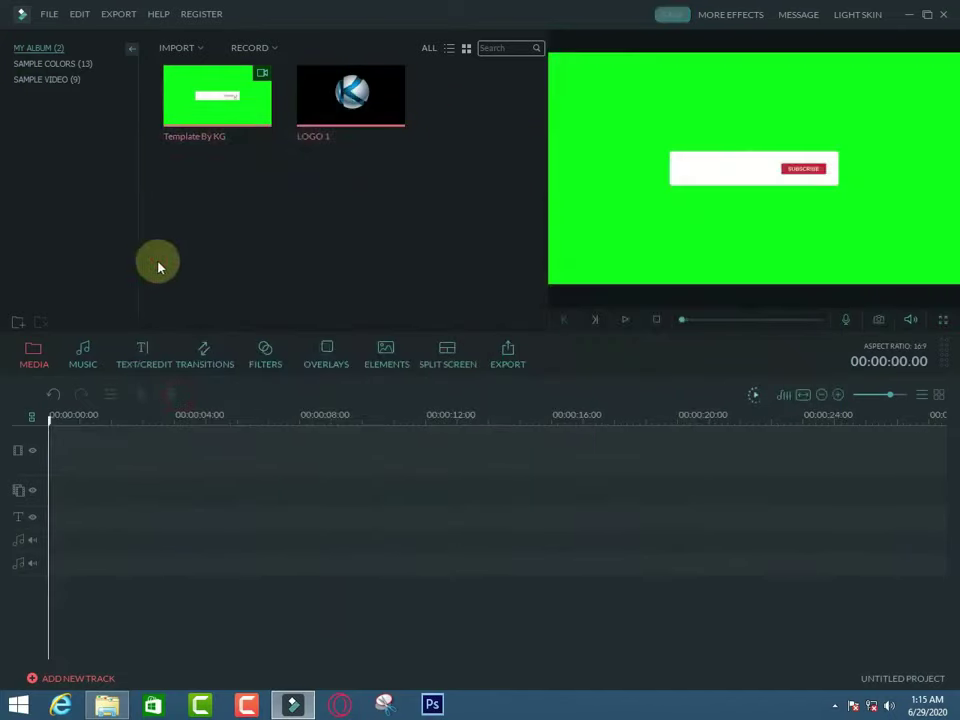
key("Delete")
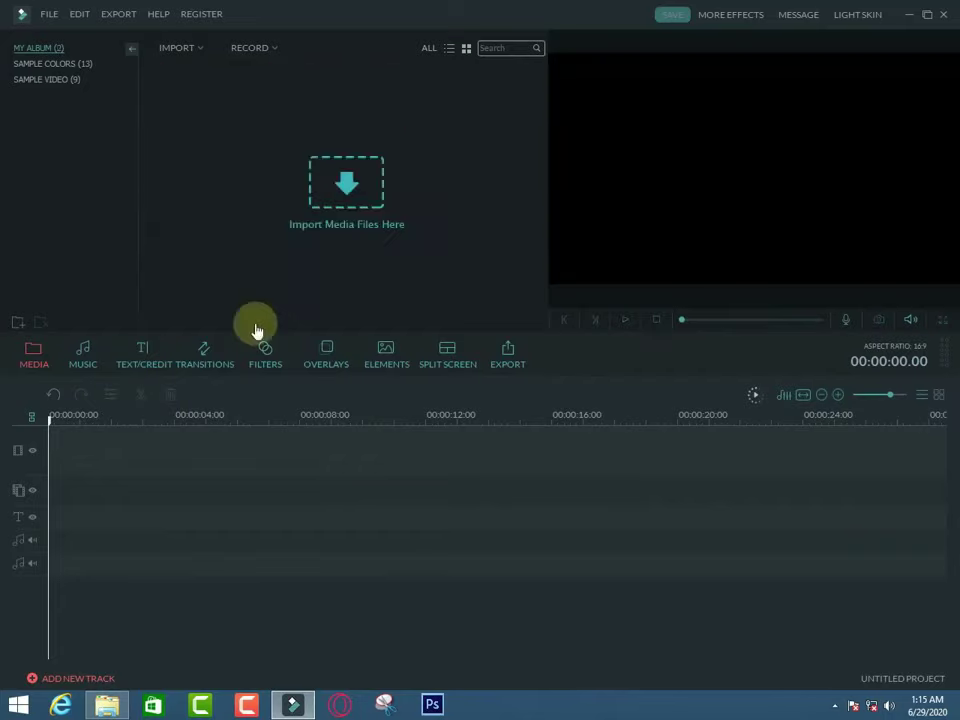
- Import preview.mp4 from the Desktop and place it at the timeline start
left_click(337, 178)
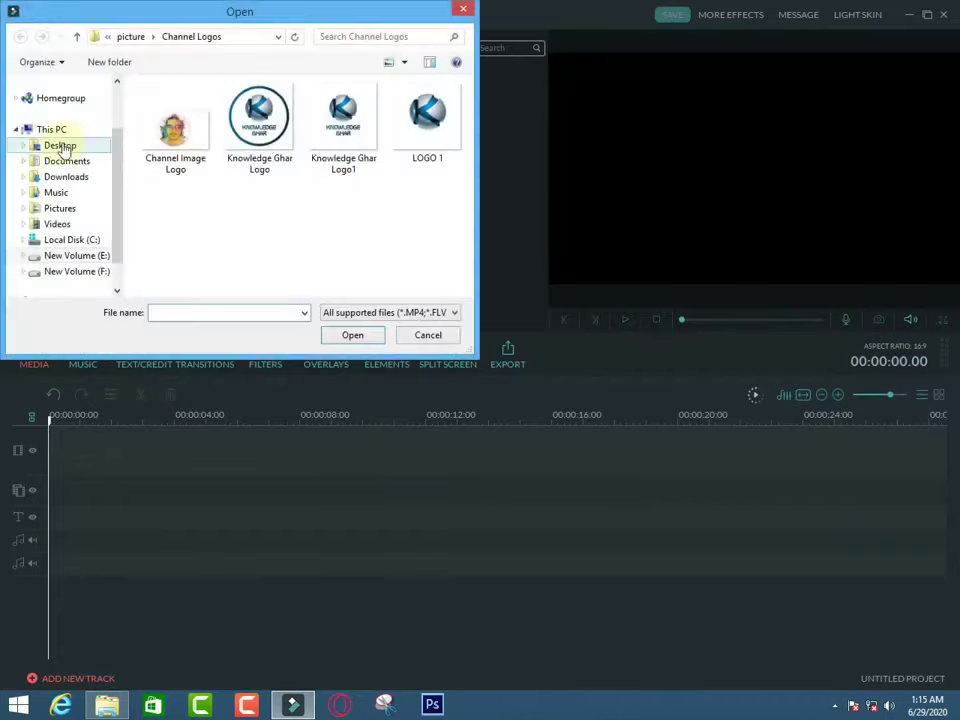
left_click(88, 153)
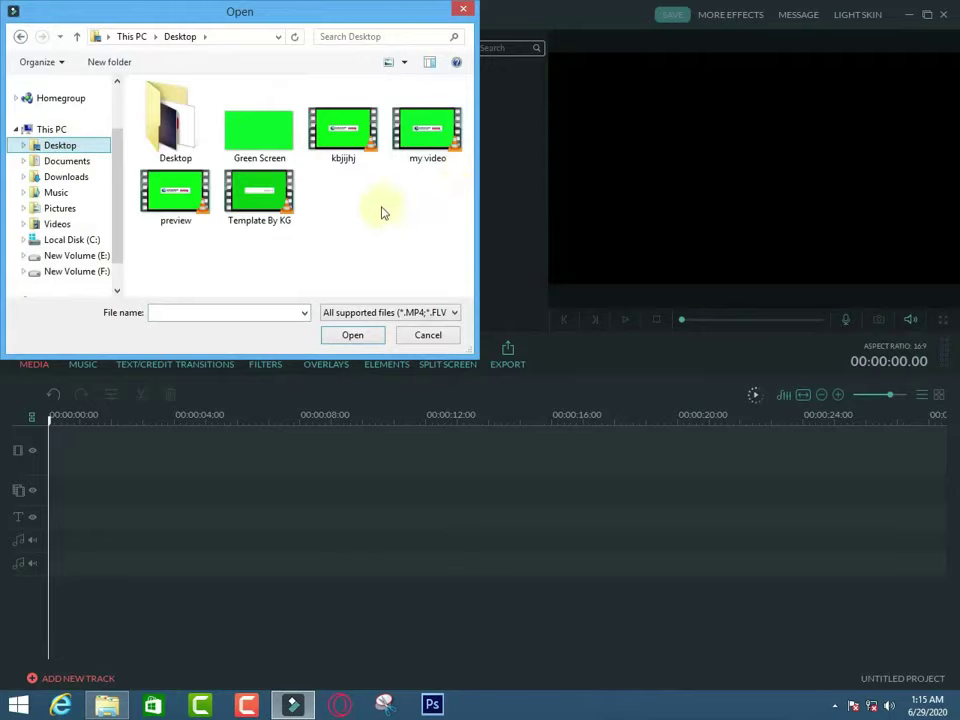
double_click(175, 200)
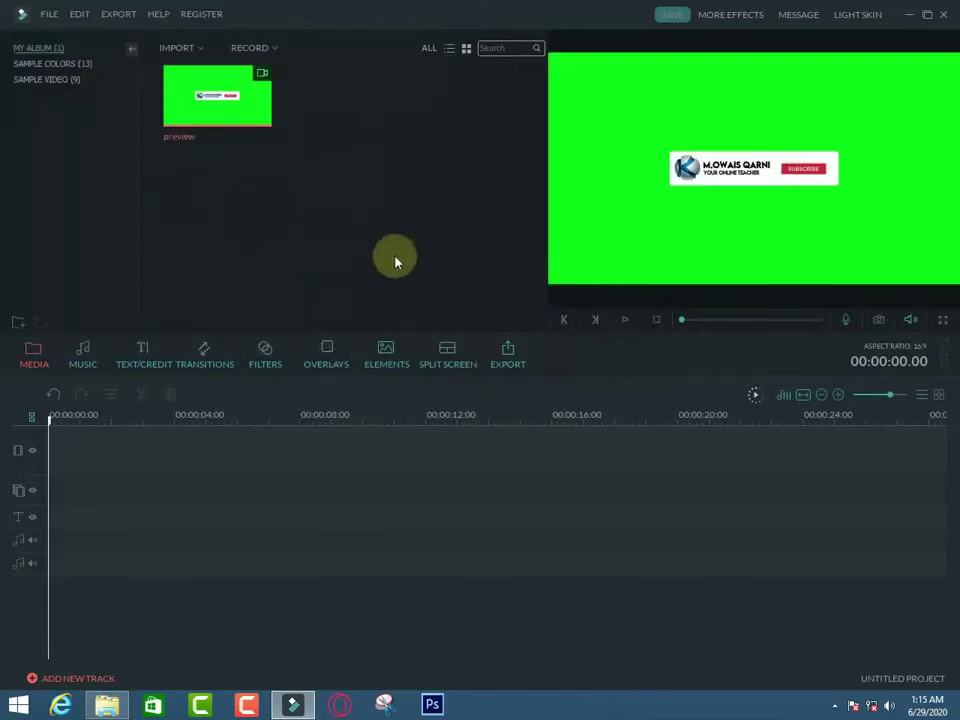
left_click(627, 327)
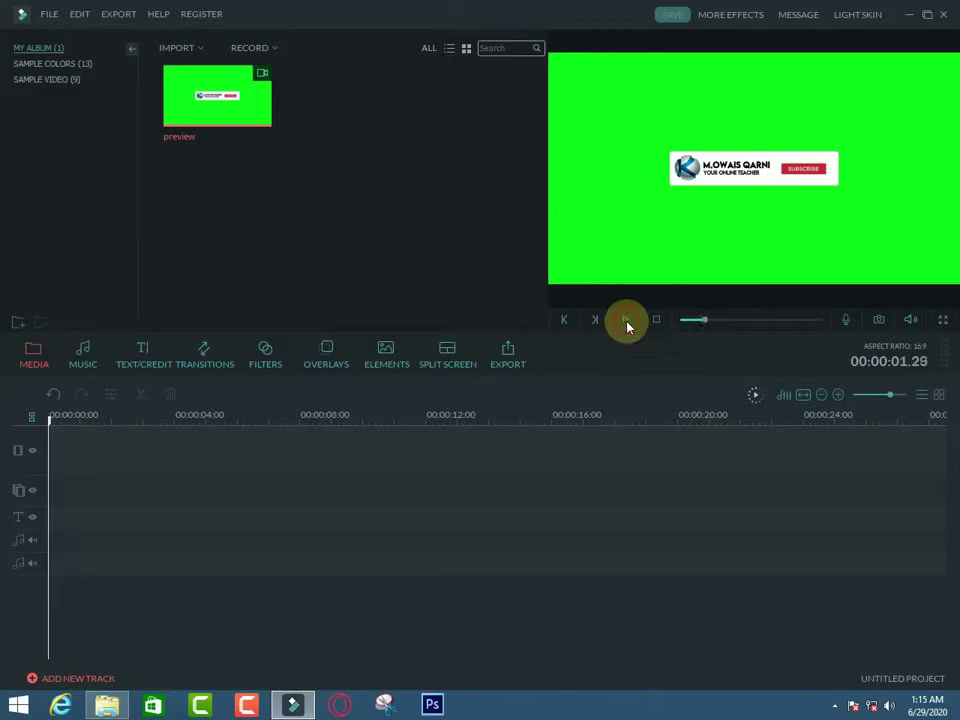
left_click_drag(253, 116, 104, 490)
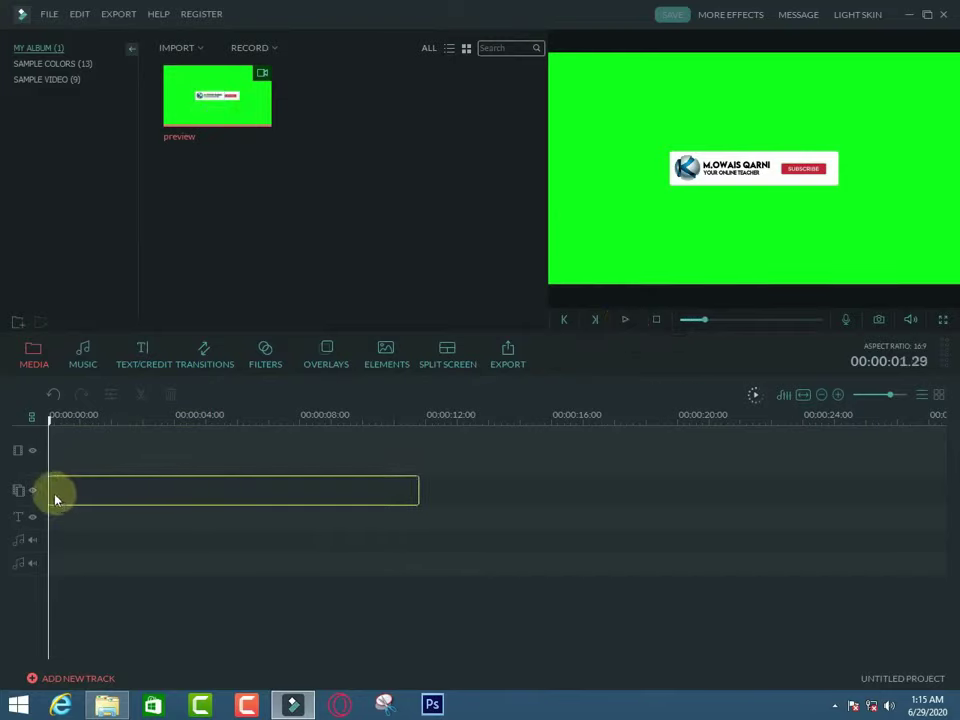
left_click_drag(60, 500, 114, 499)
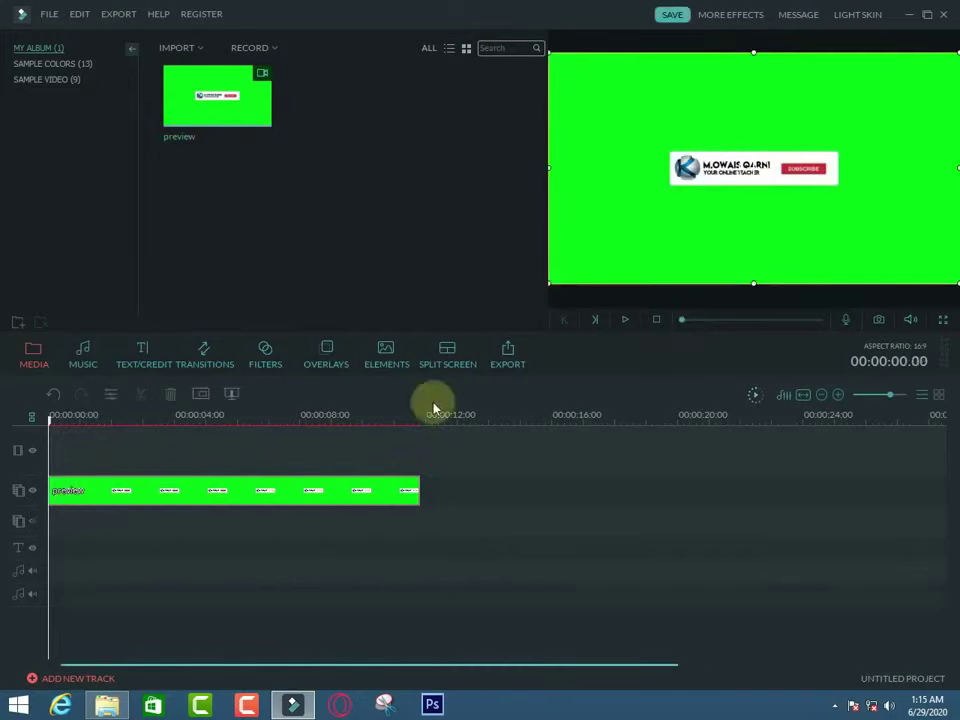
- Import the Green Screen image and put it on the top track
left_click(186, 47)
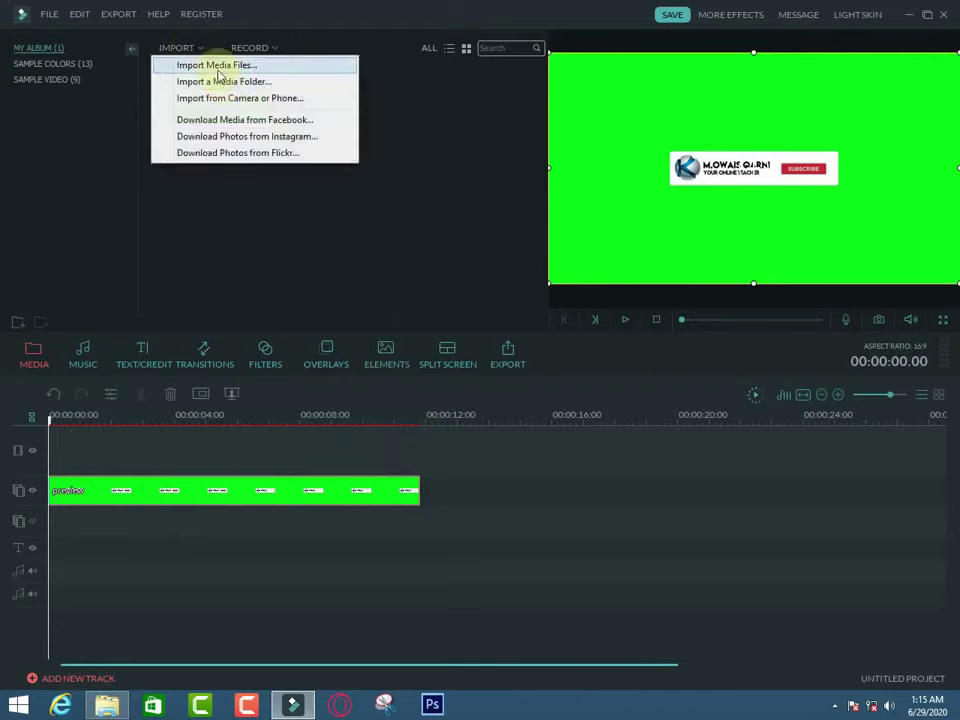
left_click(218, 66)
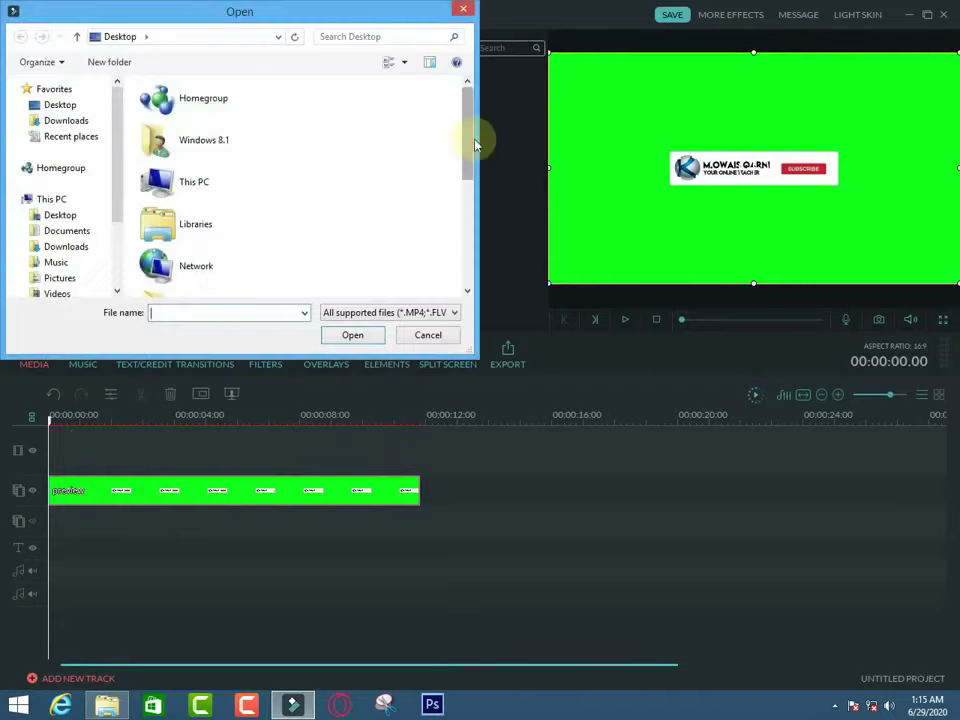
left_click_drag(466, 165, 467, 272)
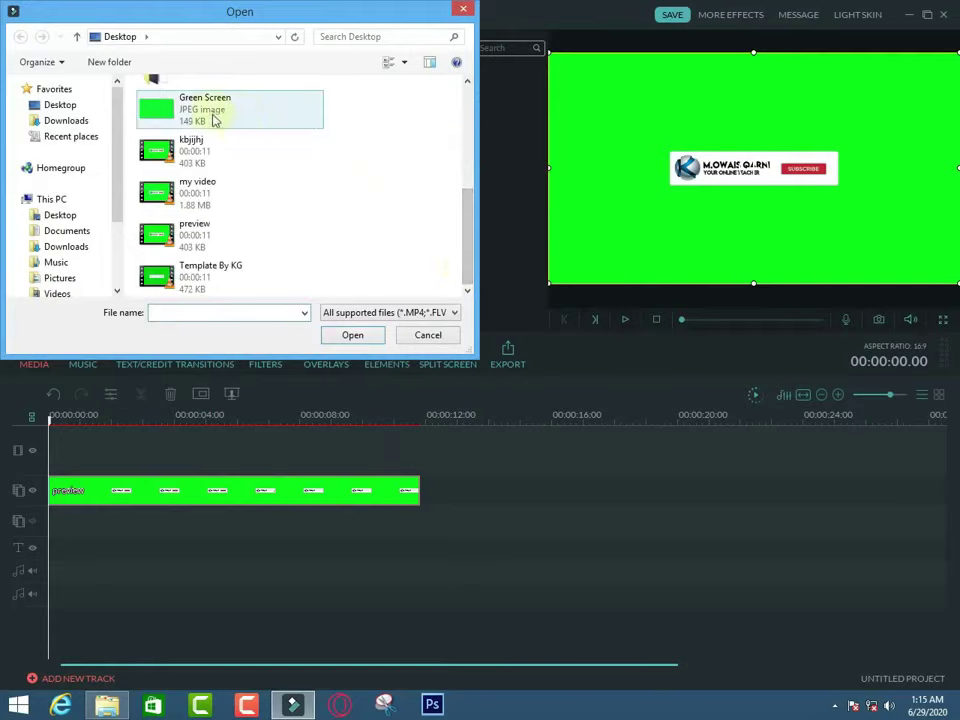
left_click(243, 118)
double_click(243, 118)
mouse_move(375, 118)
left_mouse_down()
mouse_move(145, 470)
mouse_move(234, 461)
left_mouse_up()
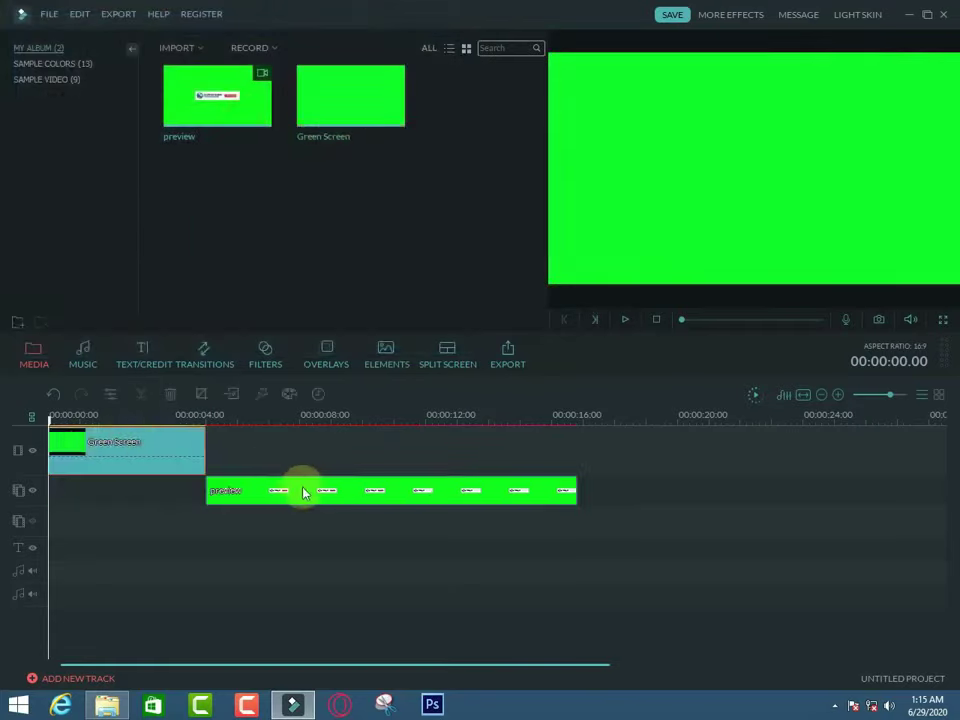
- Move preview to 0:00 and stretch the Green Screen clip to about 0:11
left_click(155, 452)
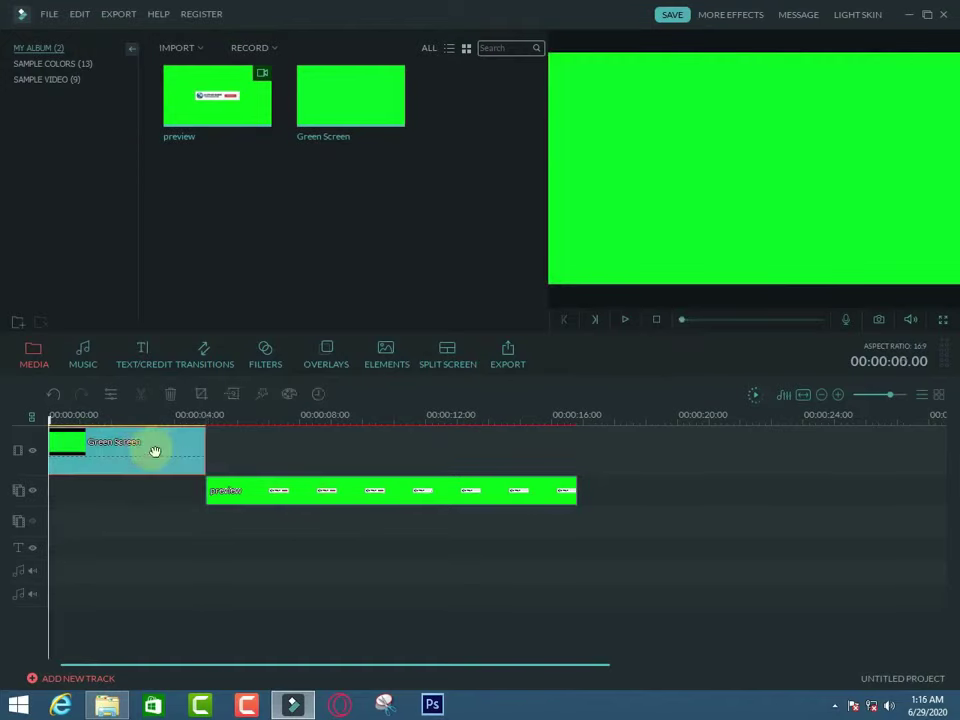
left_click(280, 494)
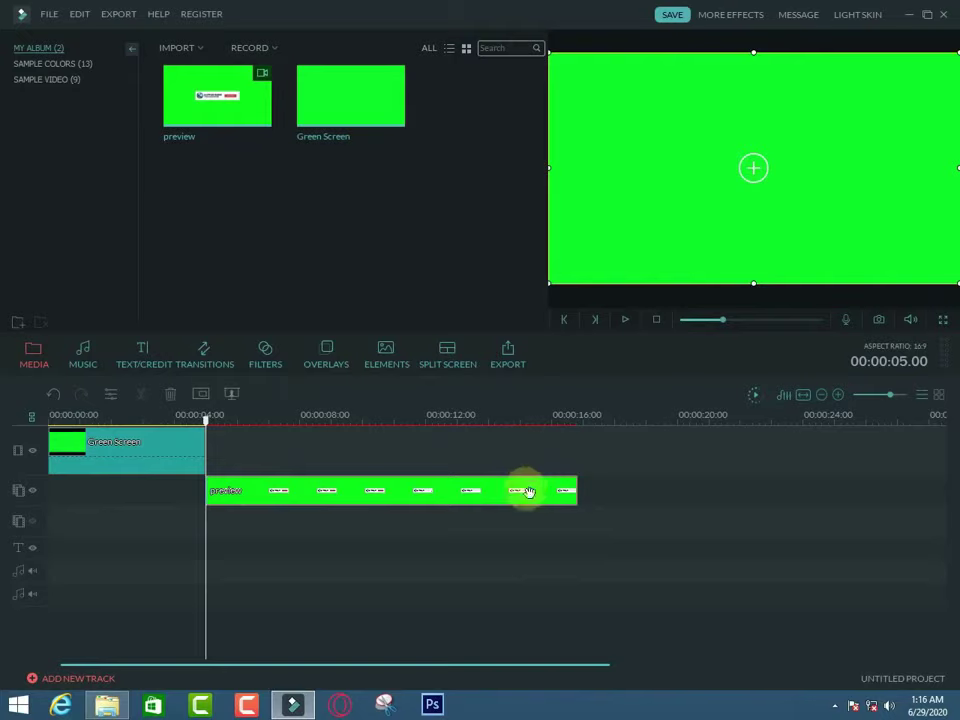
left_click_drag(527, 491, 349, 497)
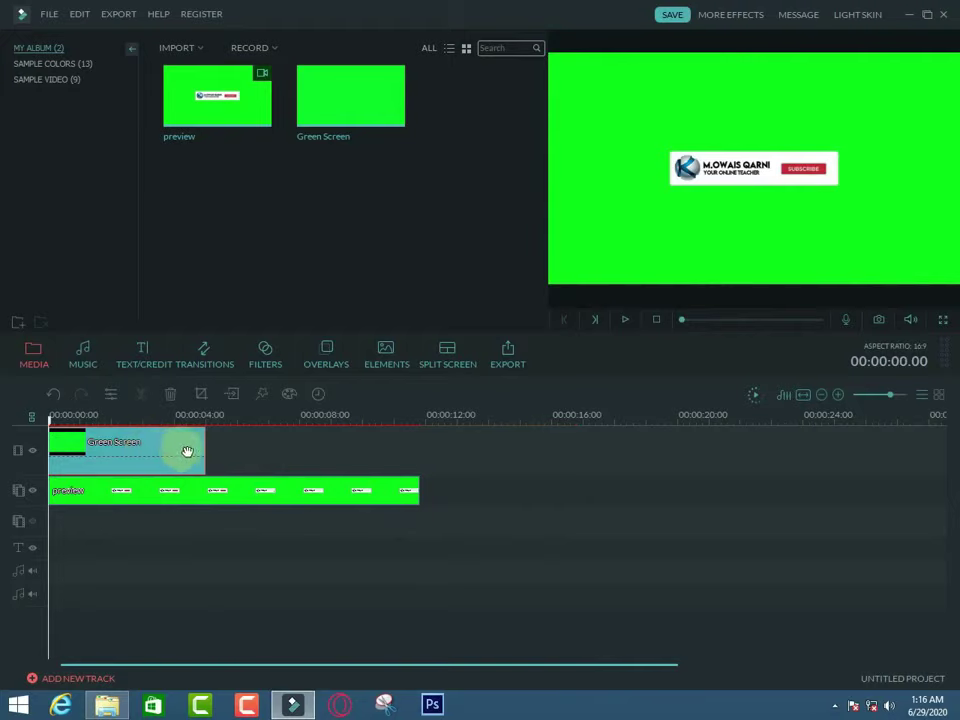
left_click_drag(206, 460, 419, 462)
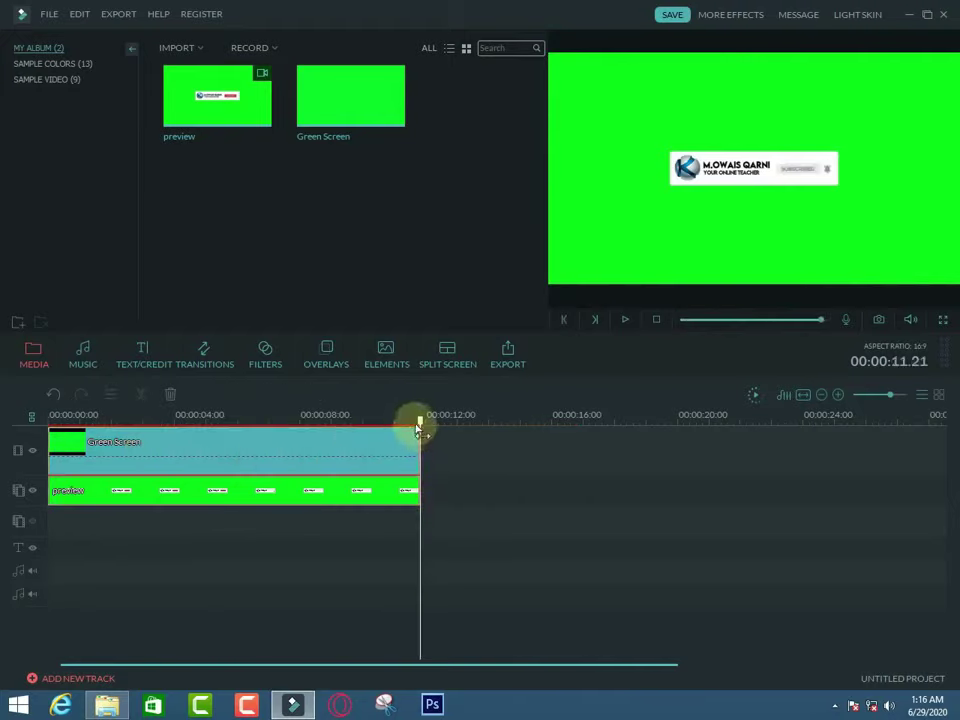
mouse_move(419, 424)
left_mouse_down()
mouse_move(278, 444)
mouse_move(190, 442)
left_mouse_up()
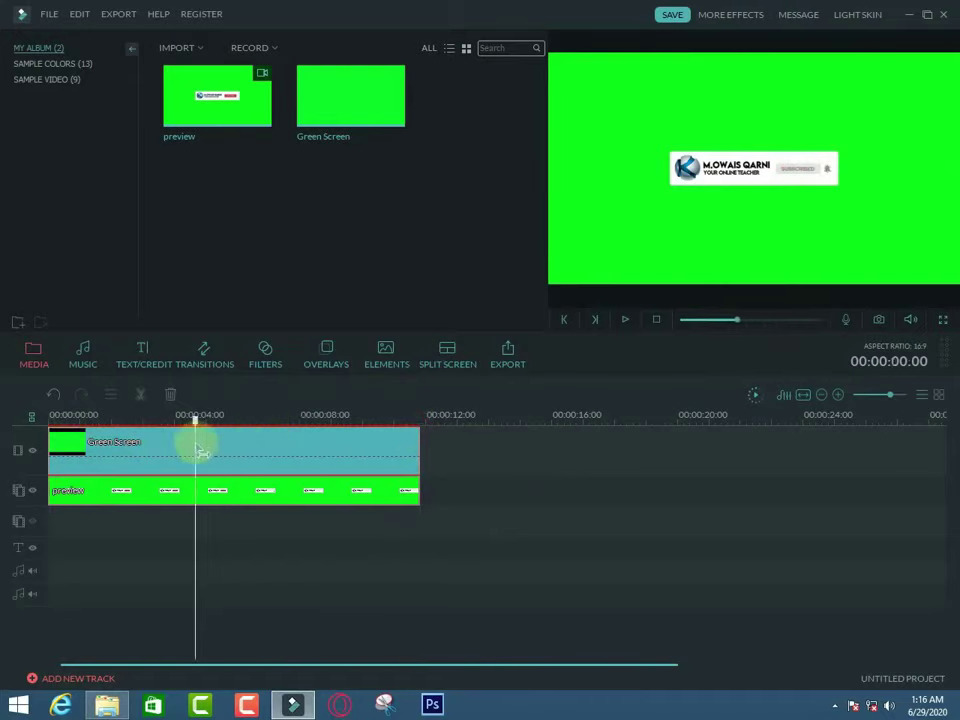
- Turn on chroma key for the preview clip to make its green transparent
right_click(257, 495)
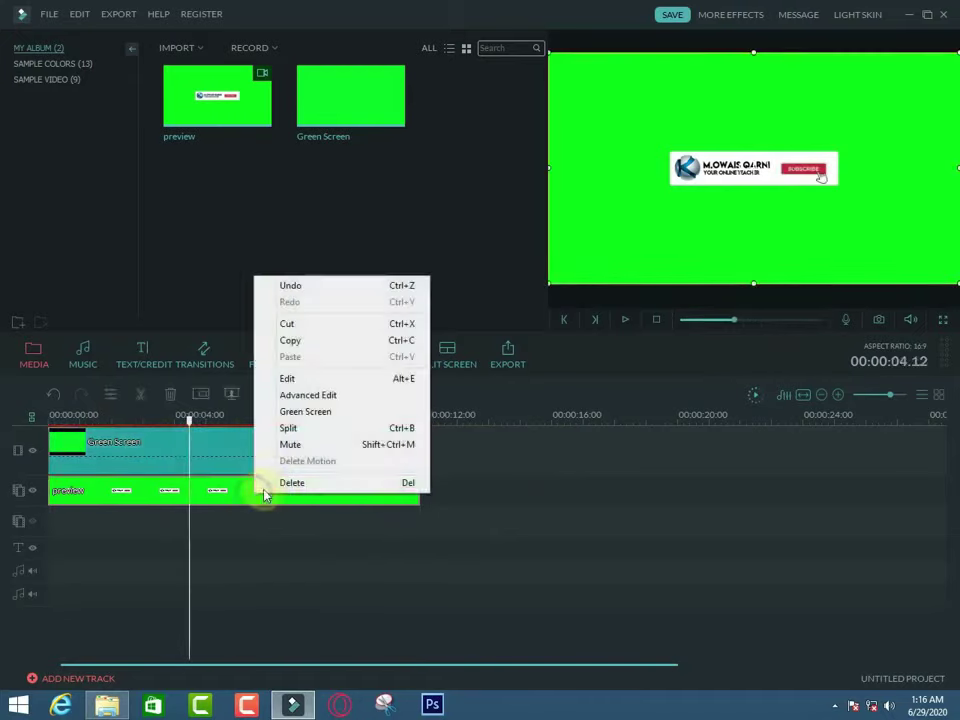
left_click(318, 414)
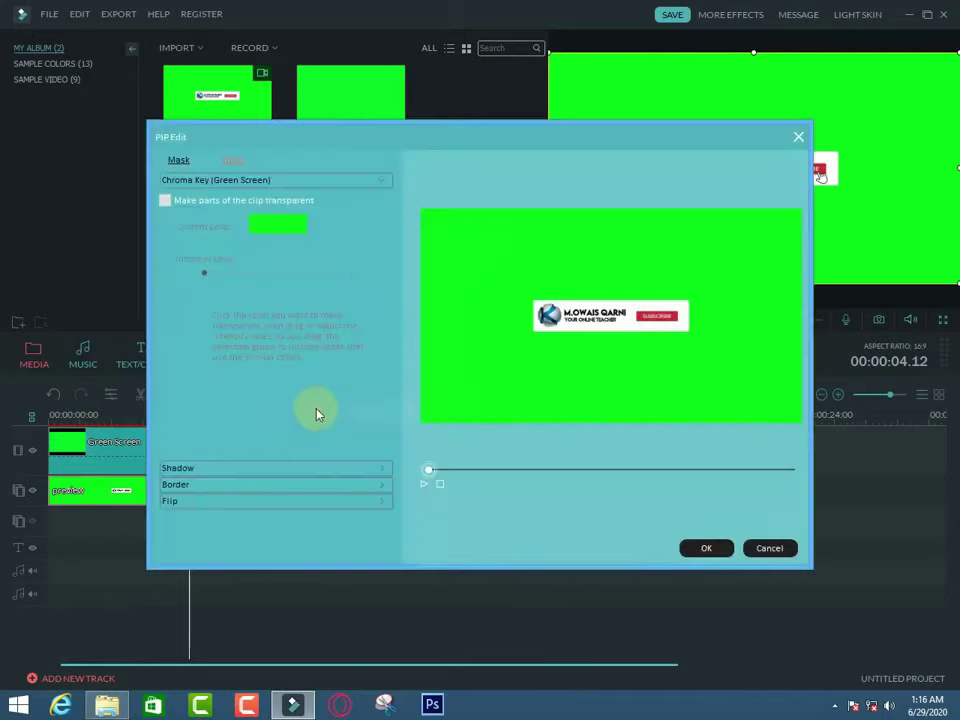
left_click(166, 201)
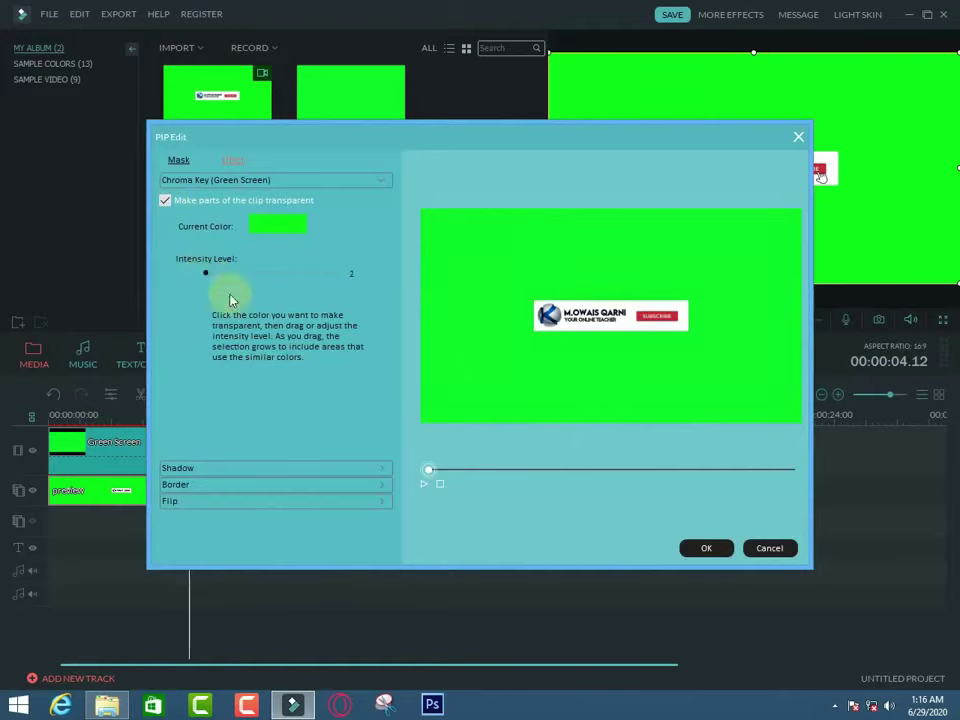
left_click(707, 549)
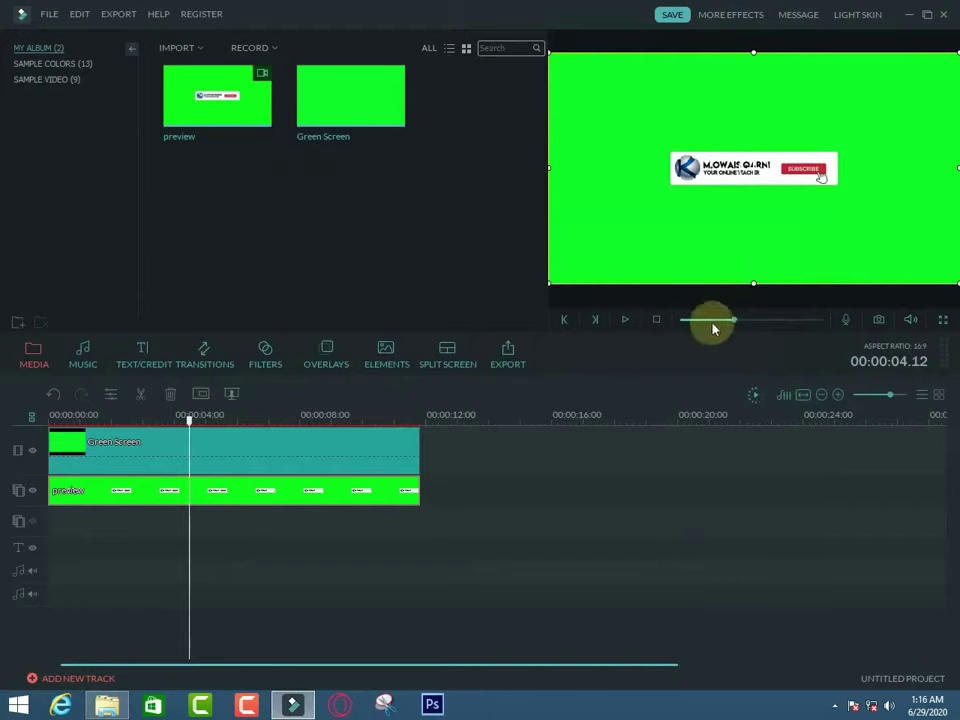
- Rewind and toggle the Green Screen track's visibility off and on to check the key
left_click_drag(711, 319, 647, 339)
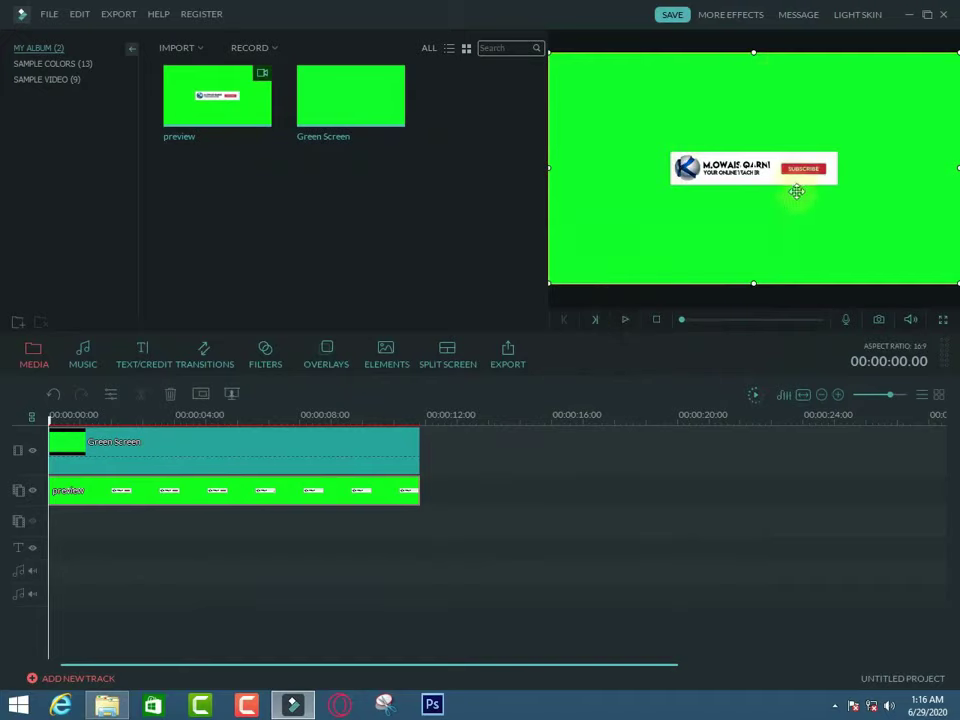
left_click(282, 441)
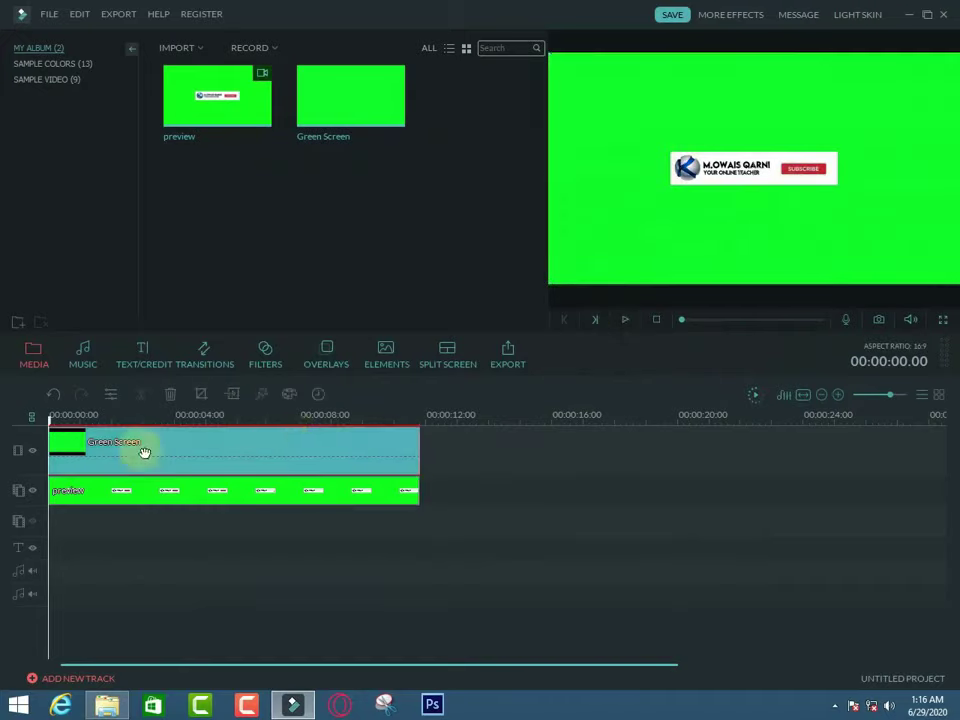
left_click(32, 450)
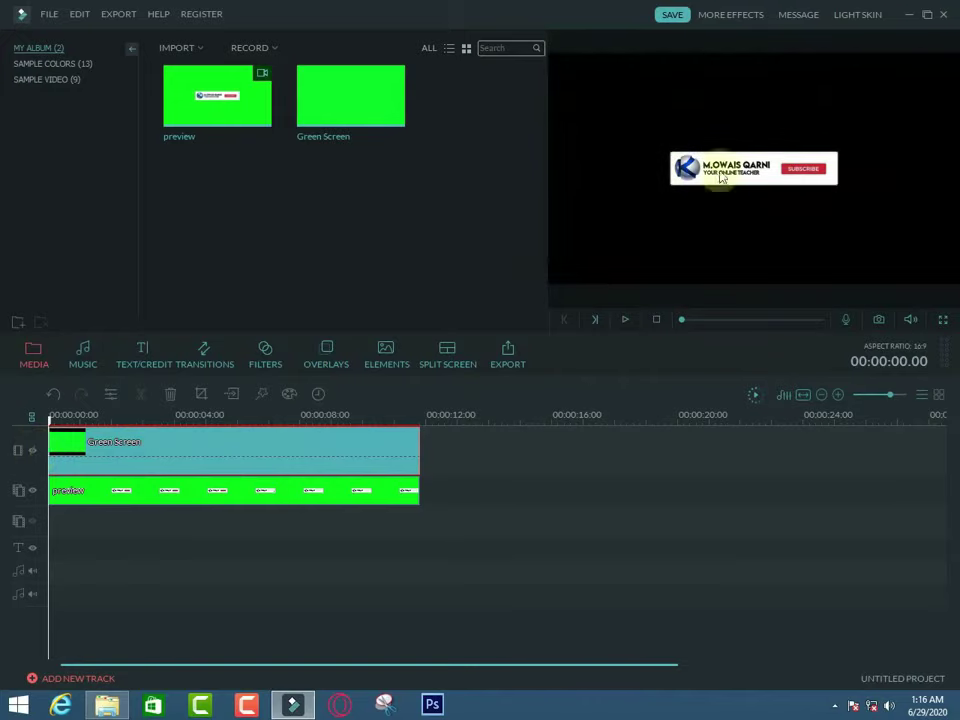
left_click(32, 452)
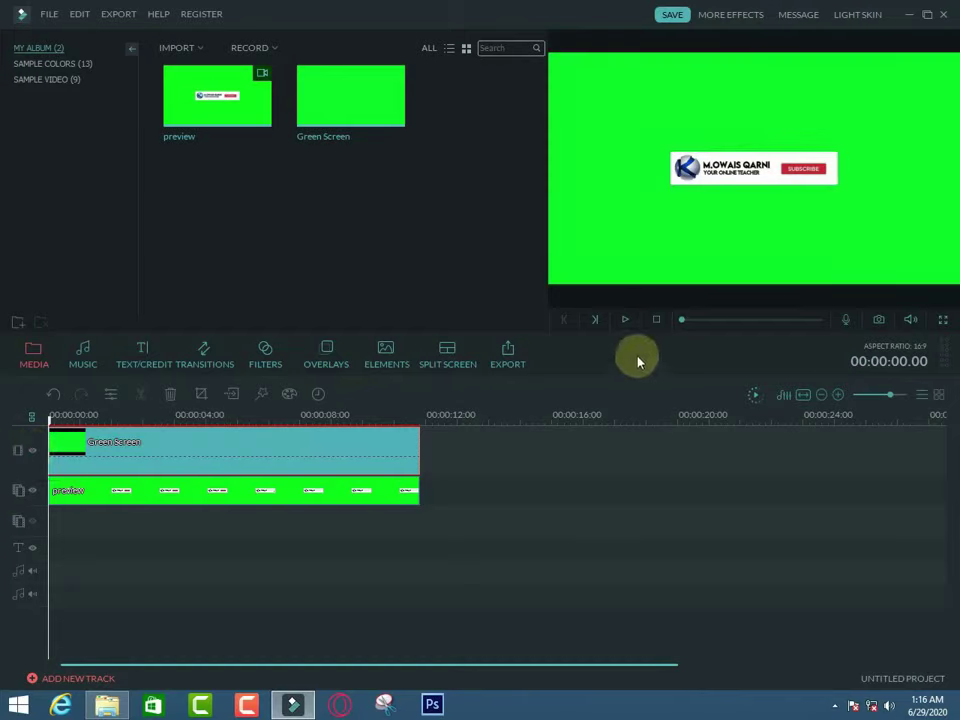
- Apply the Up Down 2 motion to the preview clip
left_click(623, 320)
left_click(625, 320)
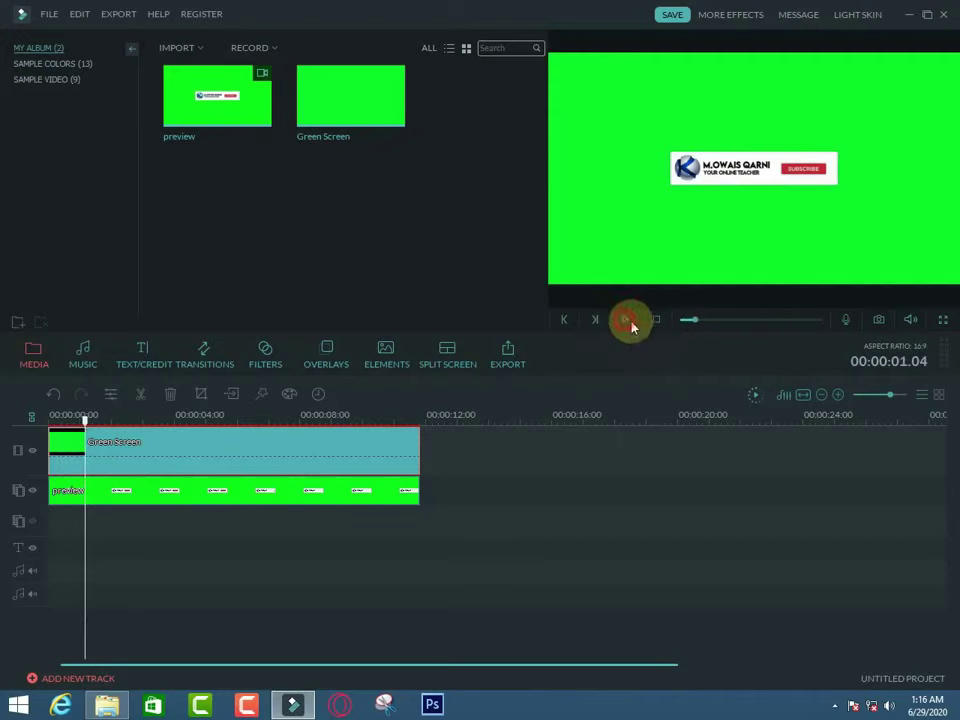
double_click(338, 491)
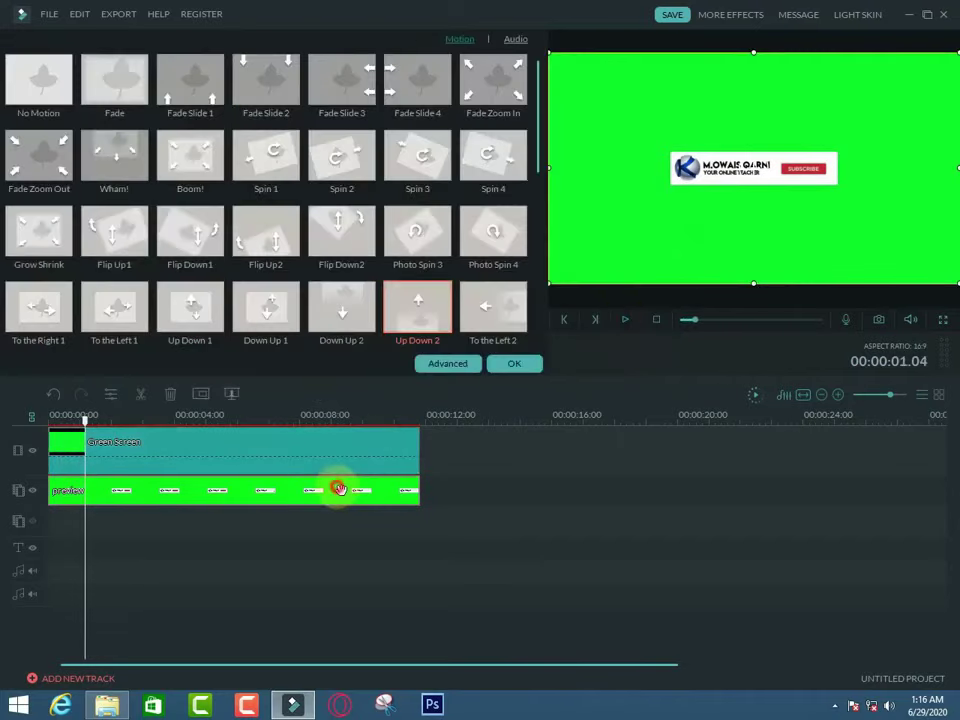
left_click(318, 222)
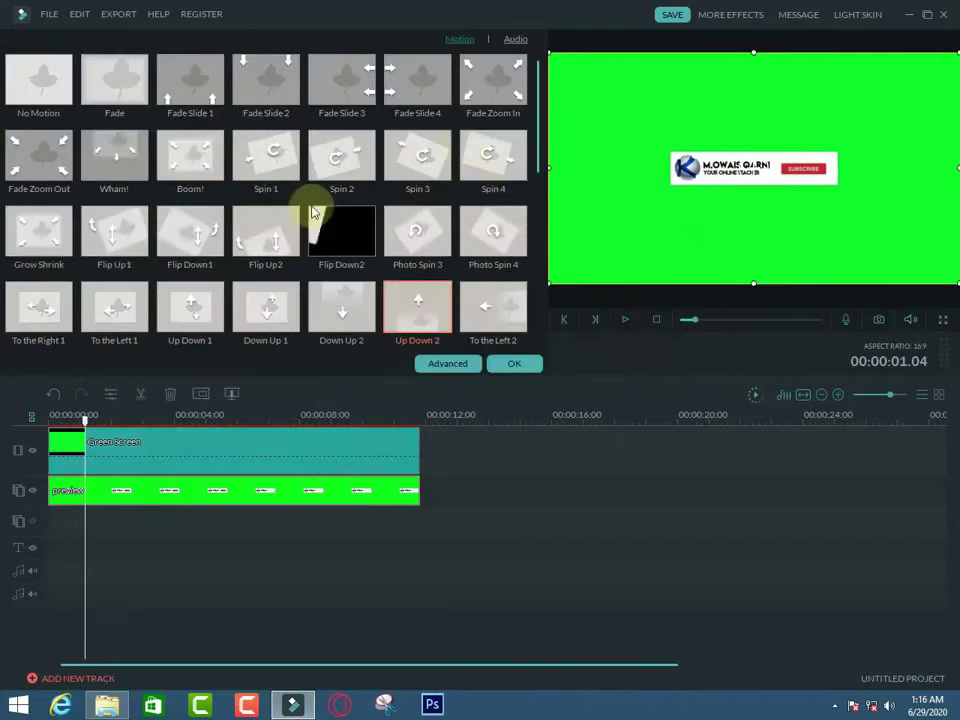
left_click(490, 222)
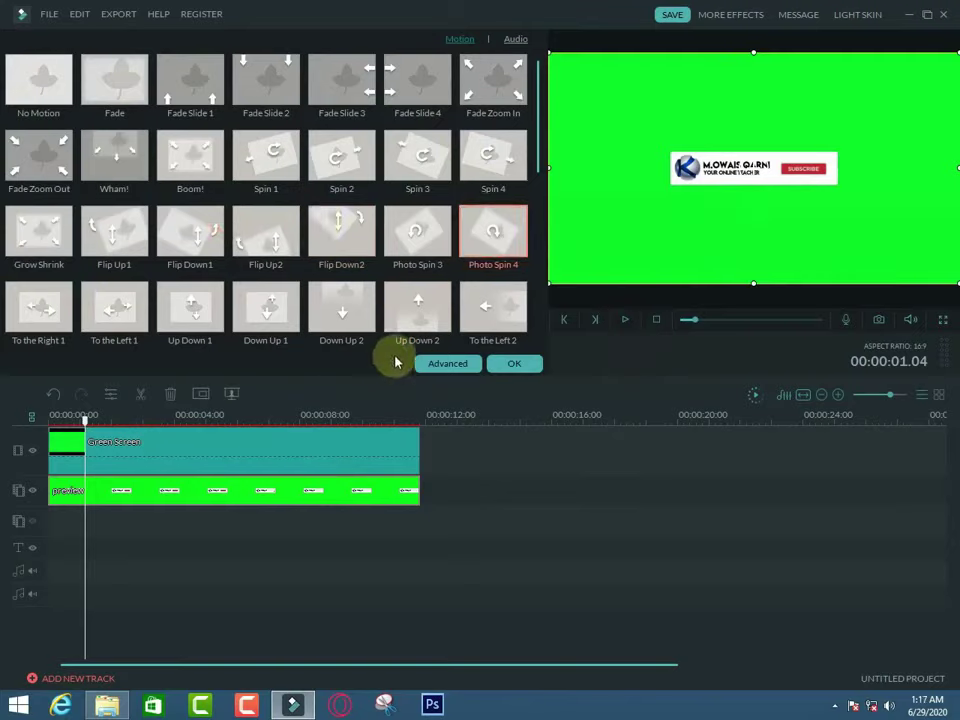
left_click(418, 315)
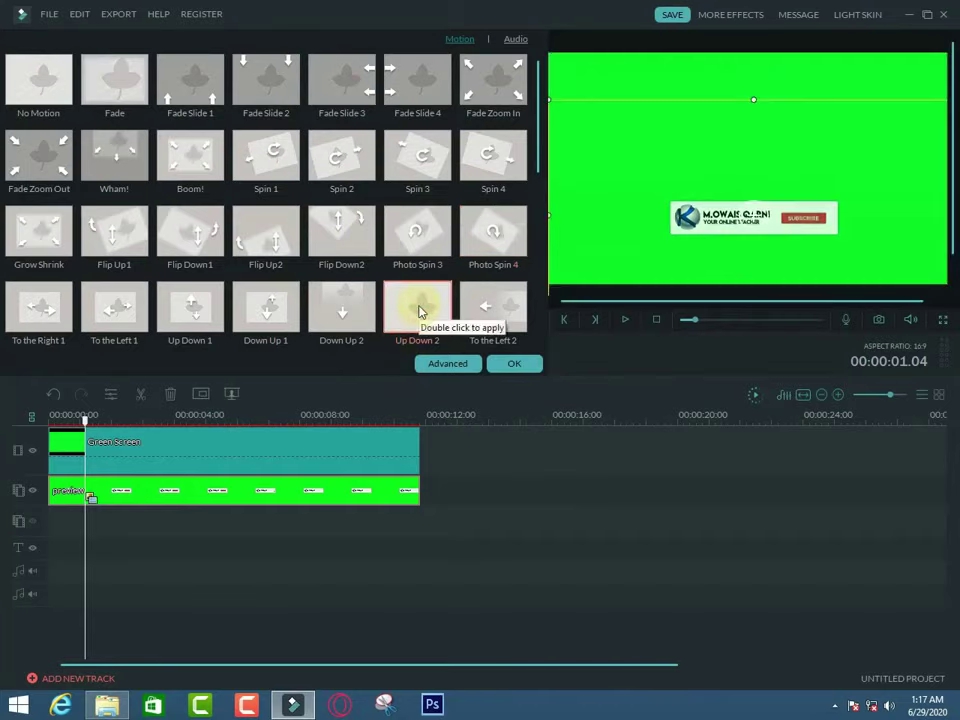
left_click(519, 366)
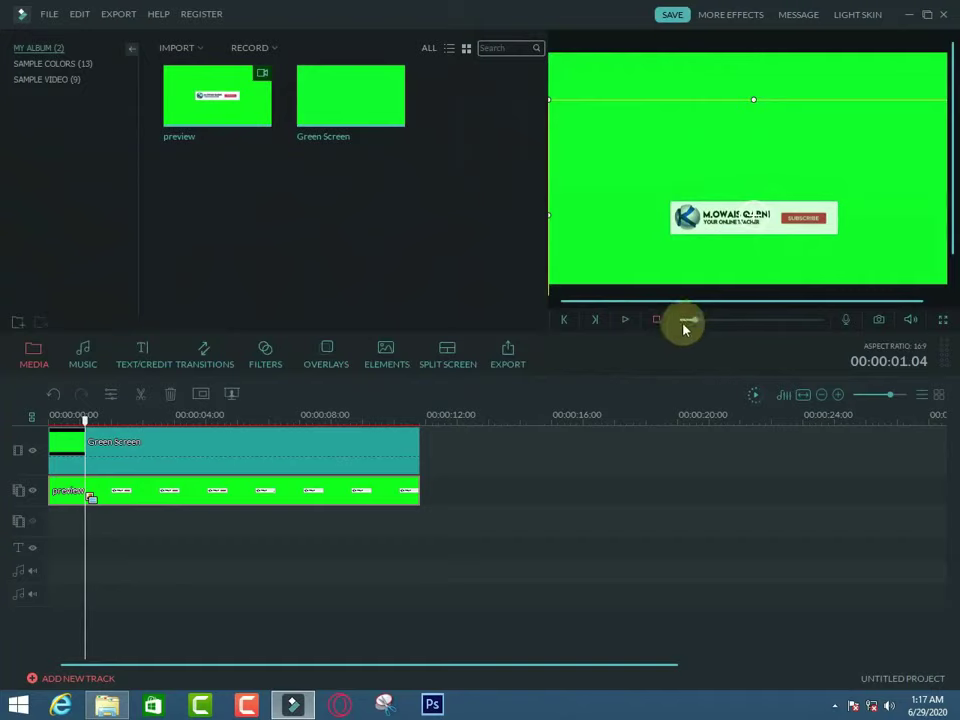
- Play the timeline from the start to watch the banner's motion
left_click(564, 320)
left_click(624, 320)
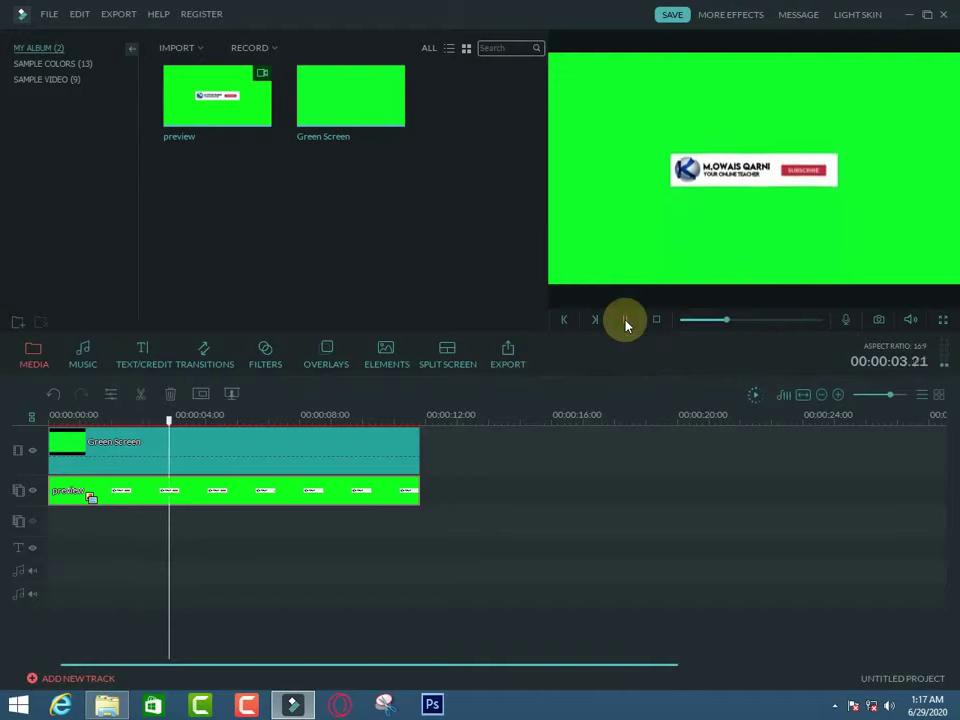
left_click(637, 322)
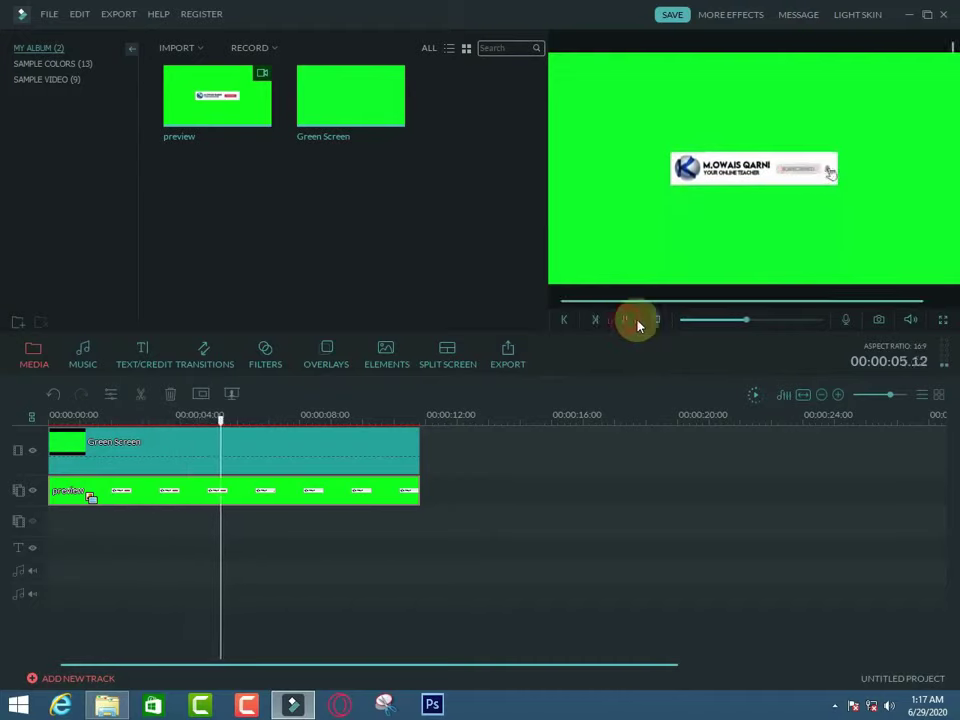
- Rename the export output to 'preview1' and confirm its encoding settings
left_click(508, 354)
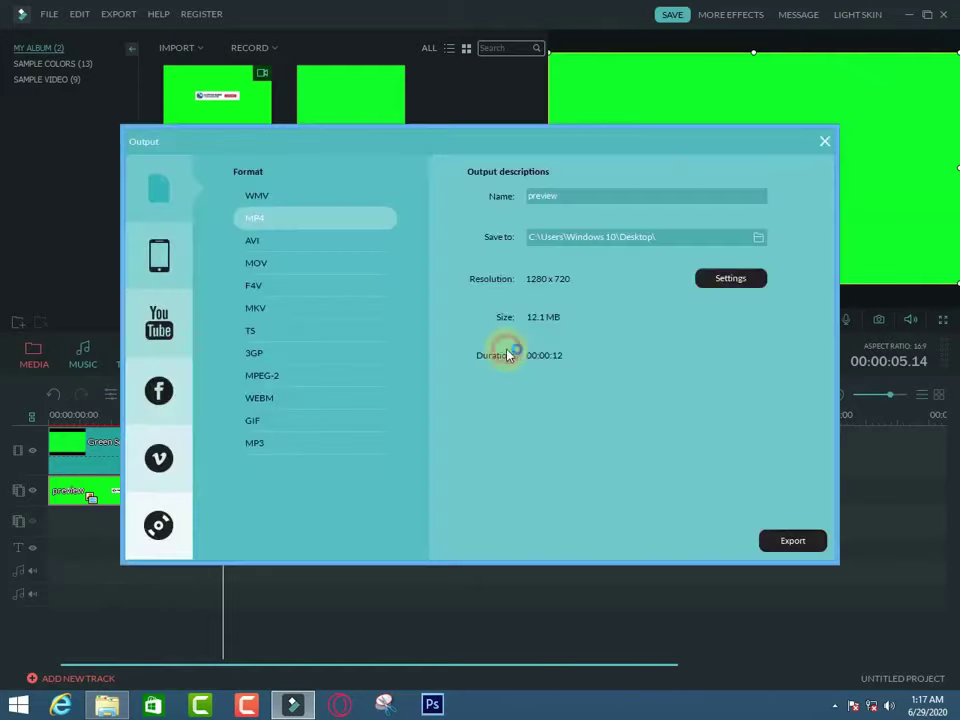
left_click(573, 195)
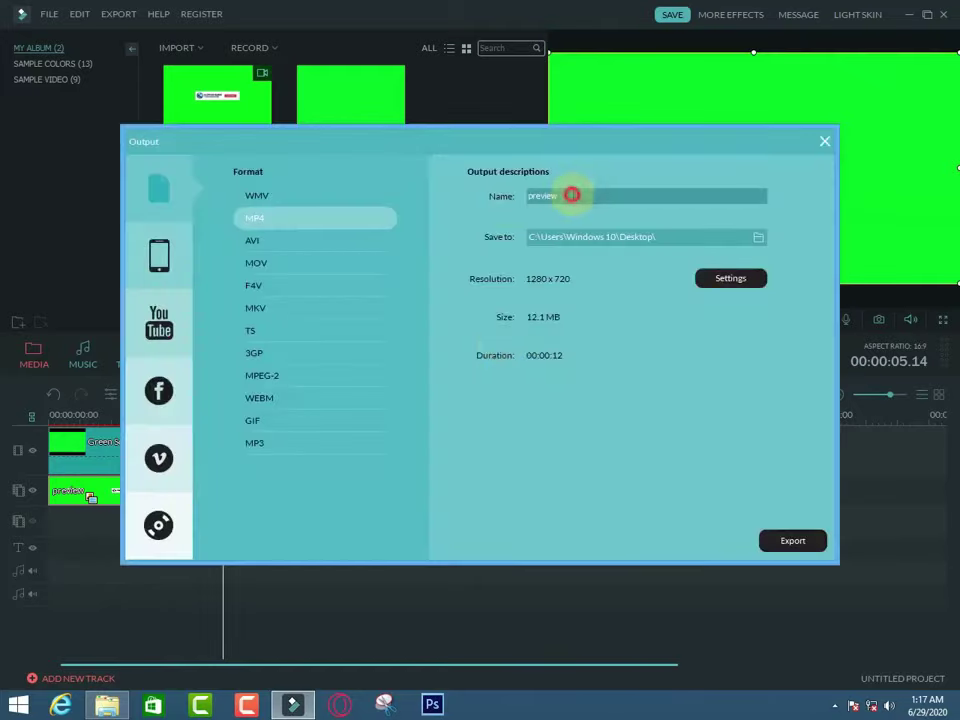
type("1")
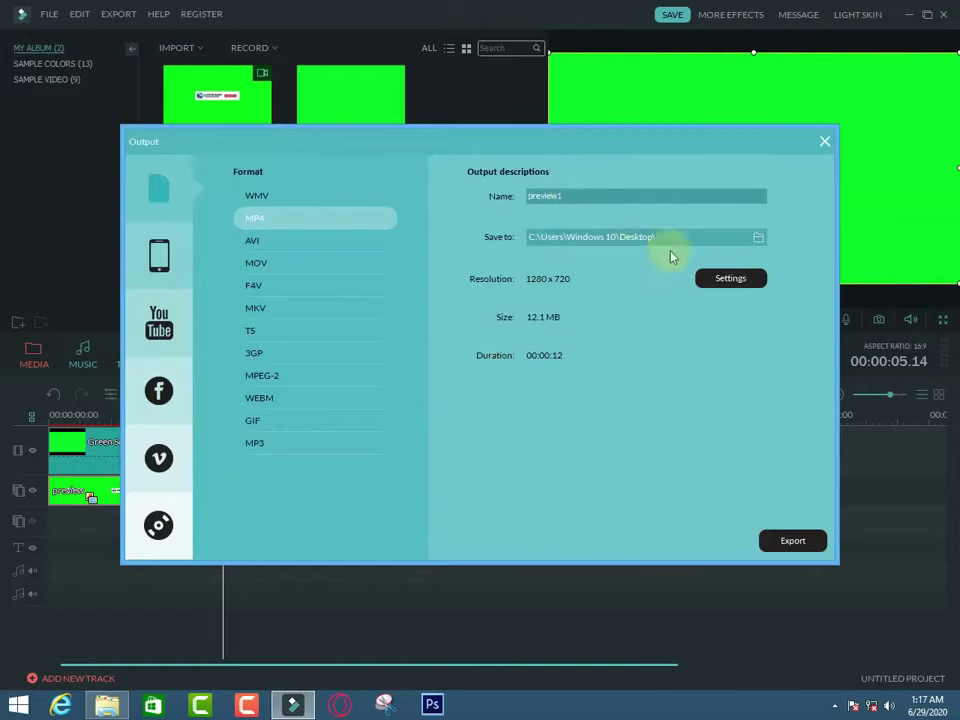
left_click(739, 282)
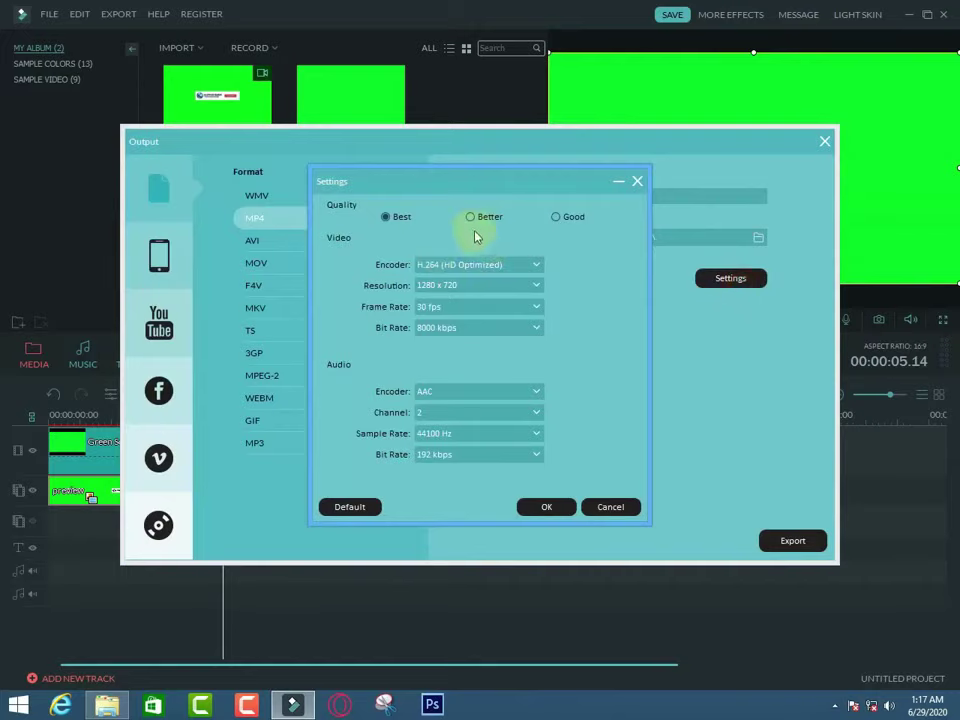
left_click(547, 508)
- Export 'preview1' to the Desktop and close the export windows
left_click(797, 545)
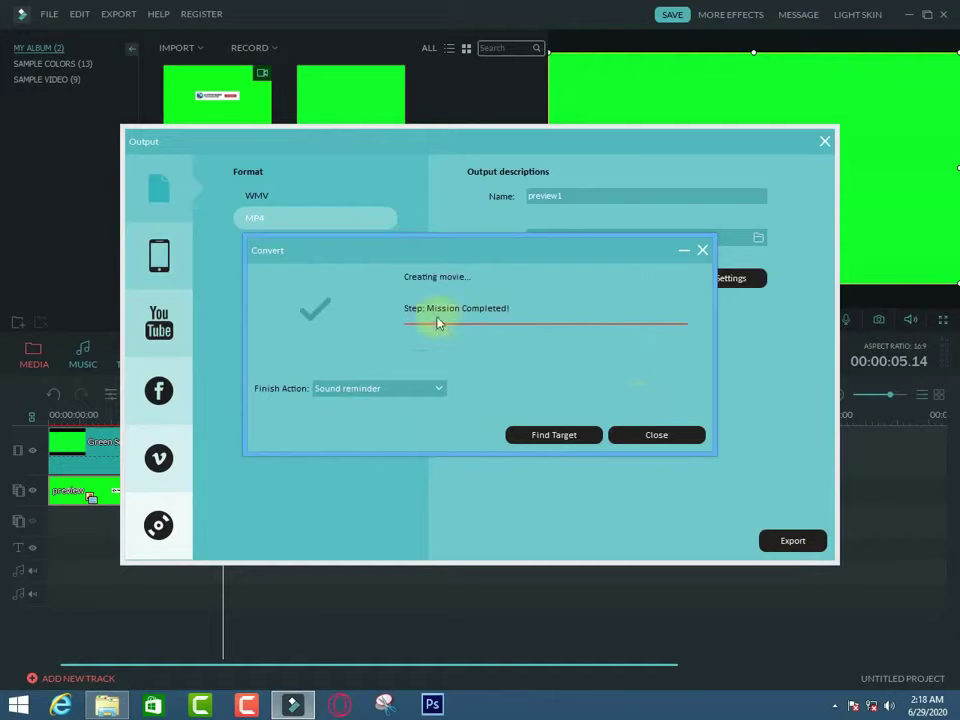
left_click(678, 437)
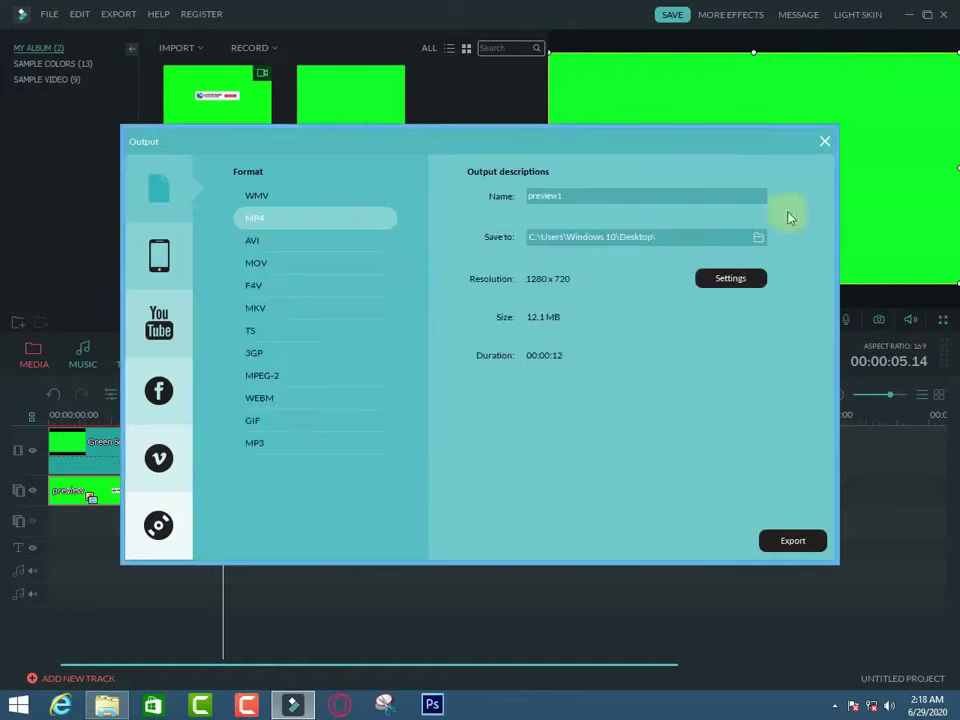
left_click(826, 142)
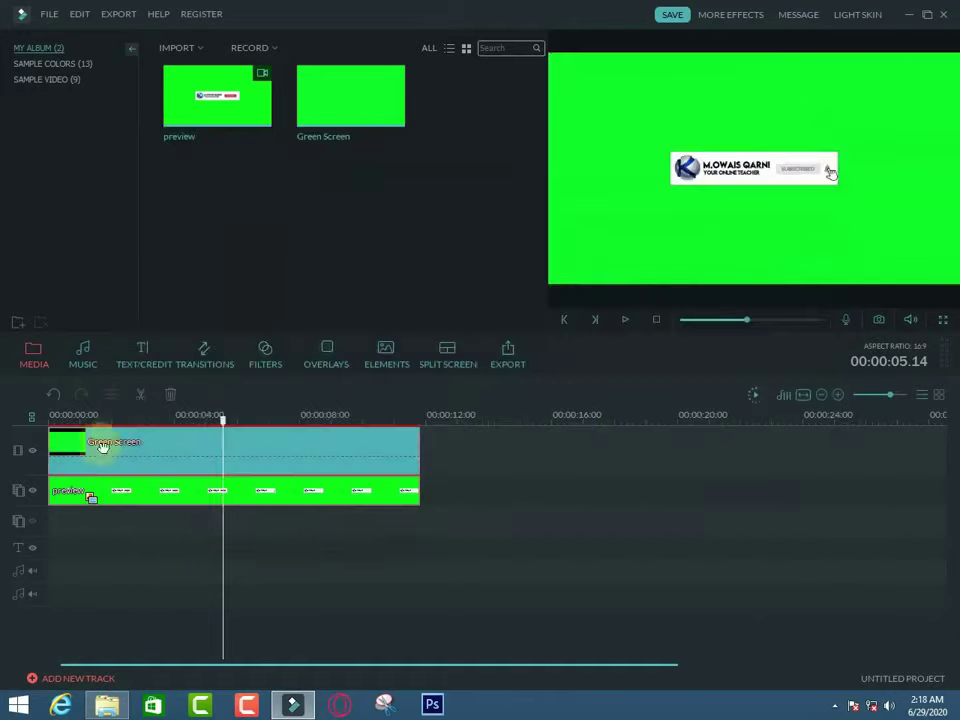
- Clear the timeline and delete both existing items from the media library
left_click(168, 397)
left_click_drag(456, 80, 75, 204)
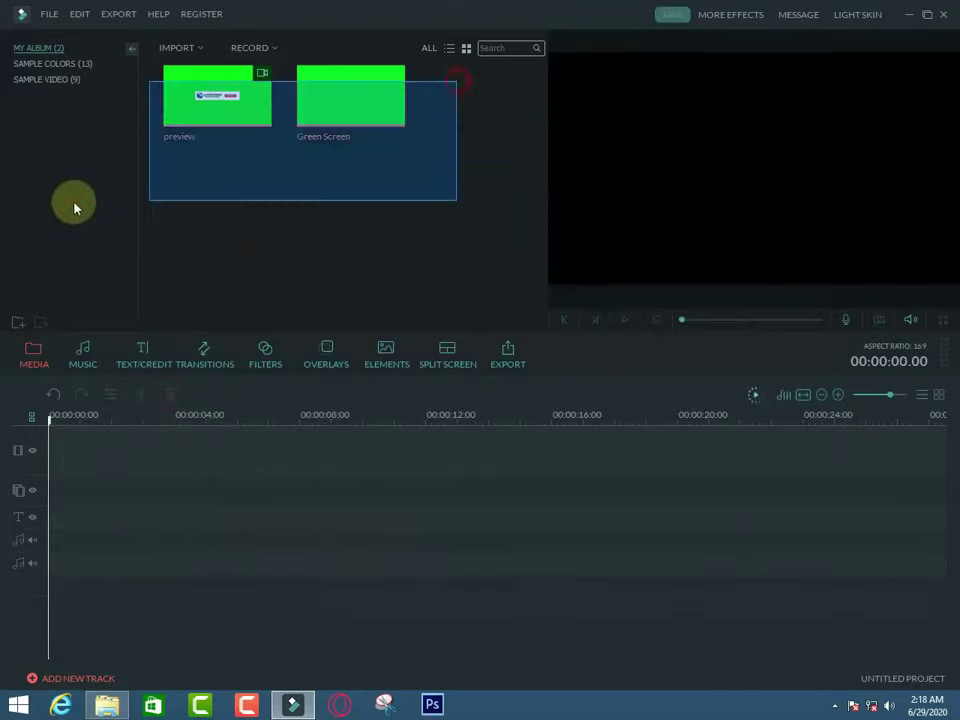
key("Delete")
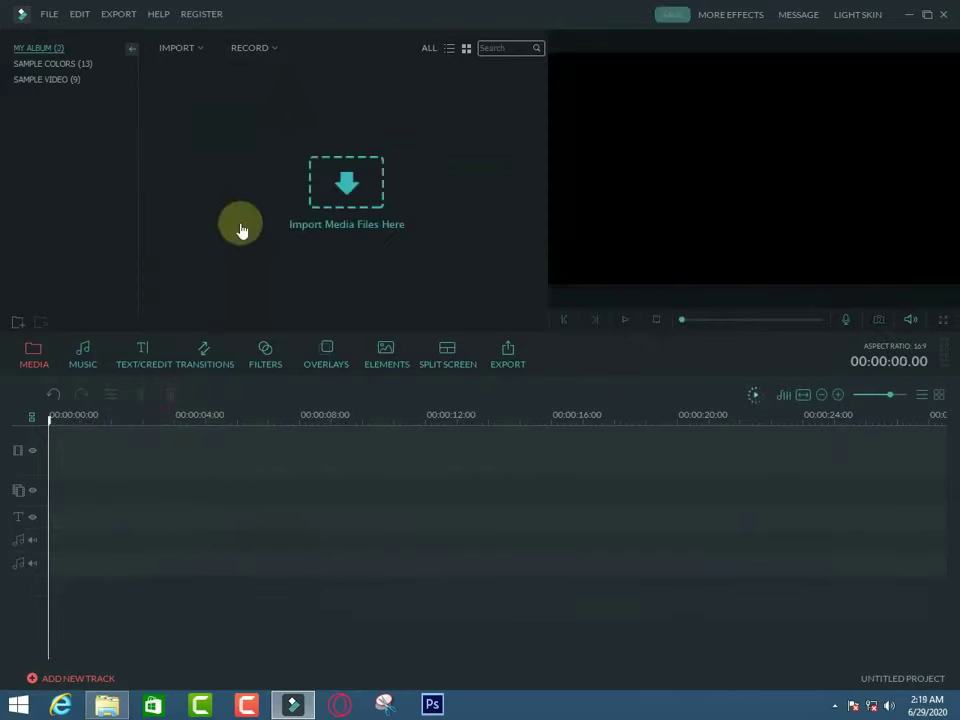
- Import the Night - 12128 city road video from the Desktop
left_click(347, 195)
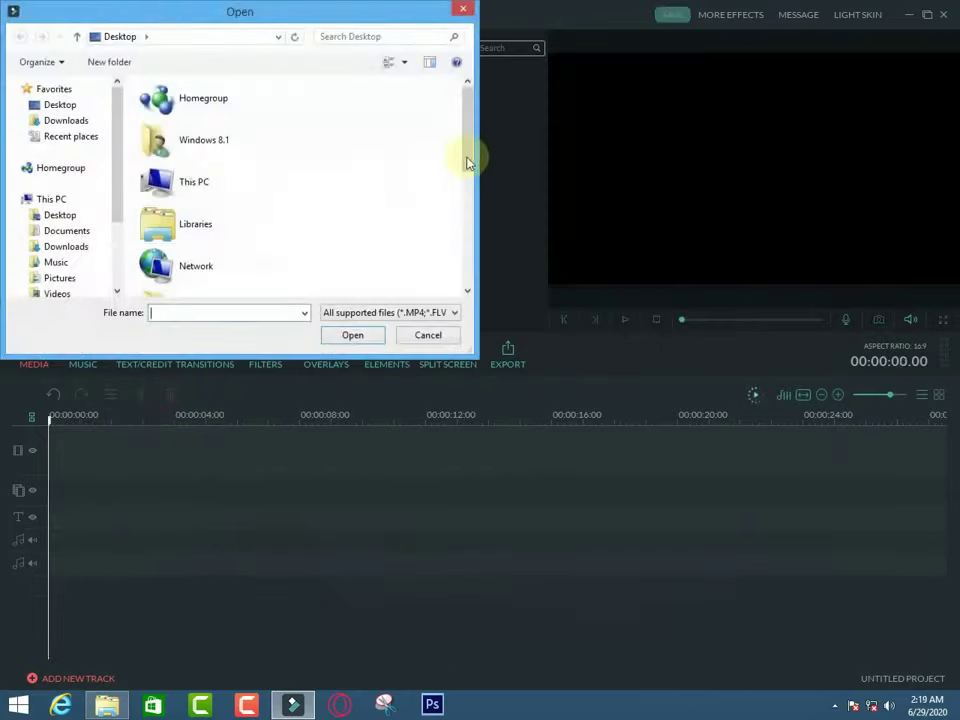
mouse_move(467, 162)
left_mouse_down()
mouse_move(462, 276)
mouse_move(467, 193)
left_mouse_up()
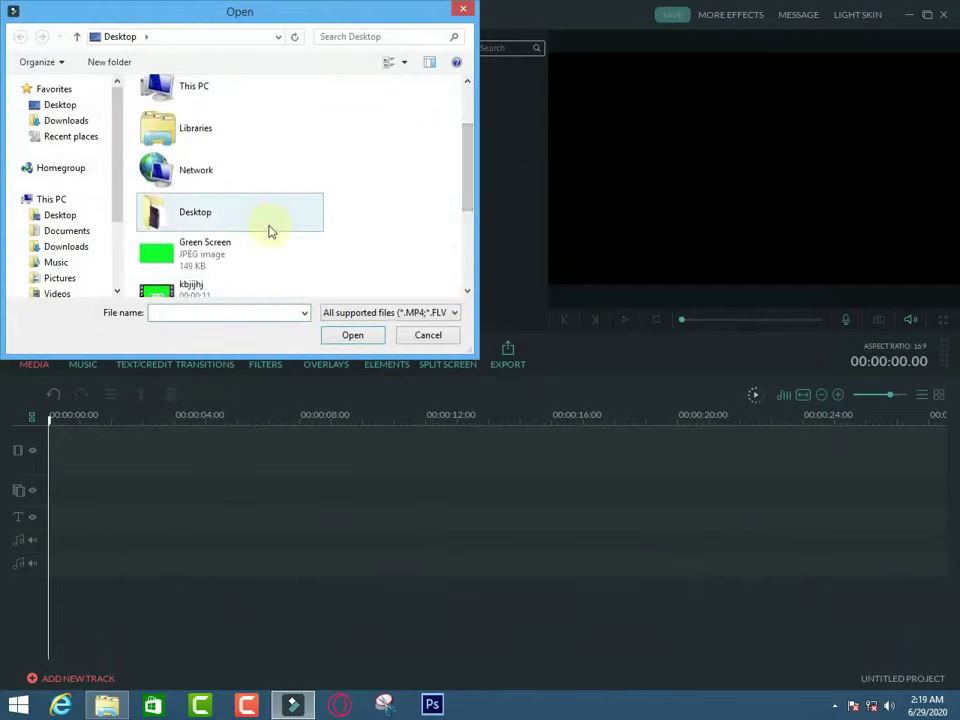
double_click(270, 217)
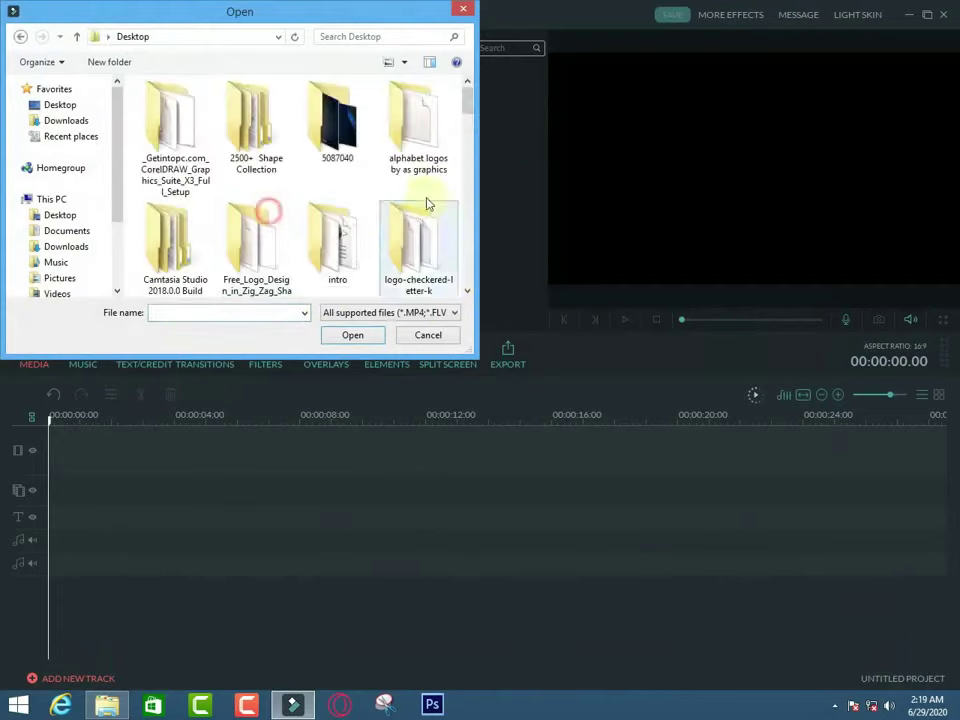
left_click(467, 292)
left_click(467, 292)
left_click(467, 292)
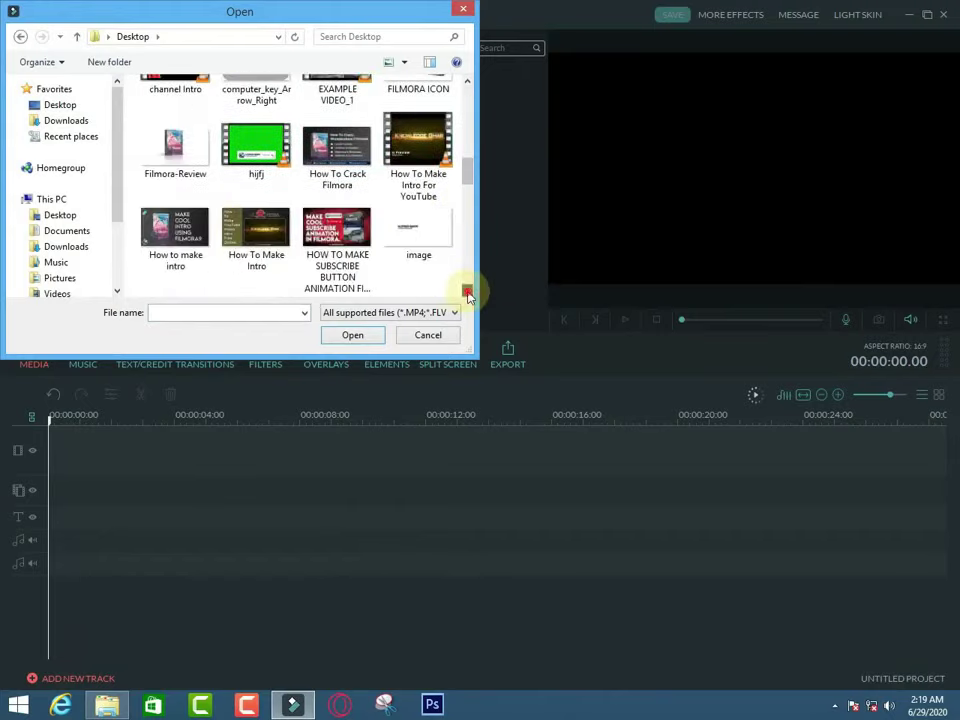
left_click(467, 292)
left_click(467, 292)
left_click(467, 292)
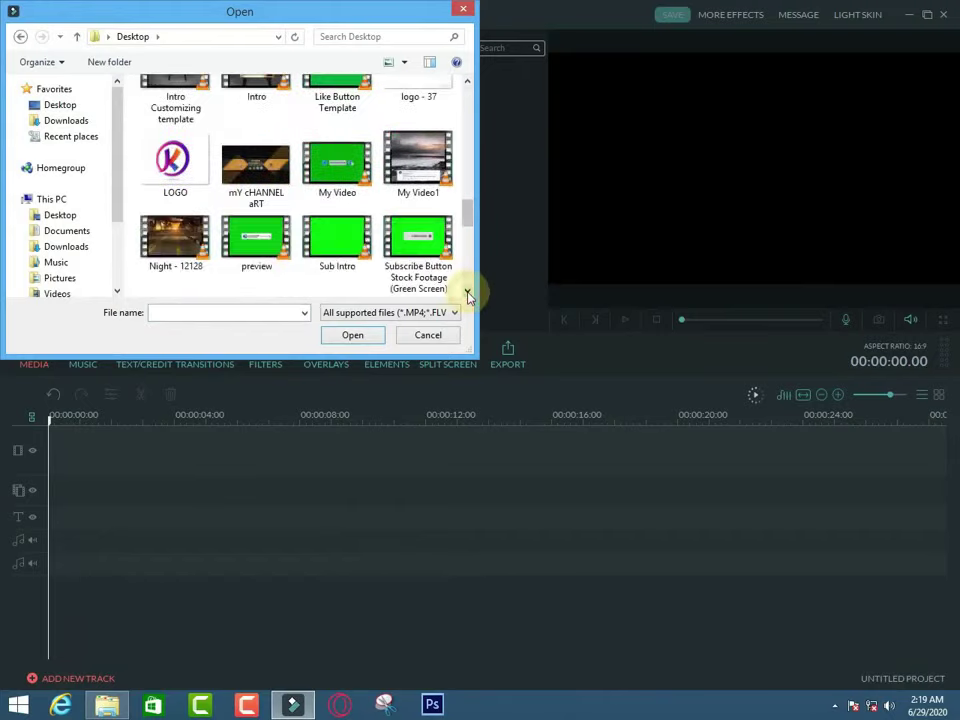
double_click(189, 262)
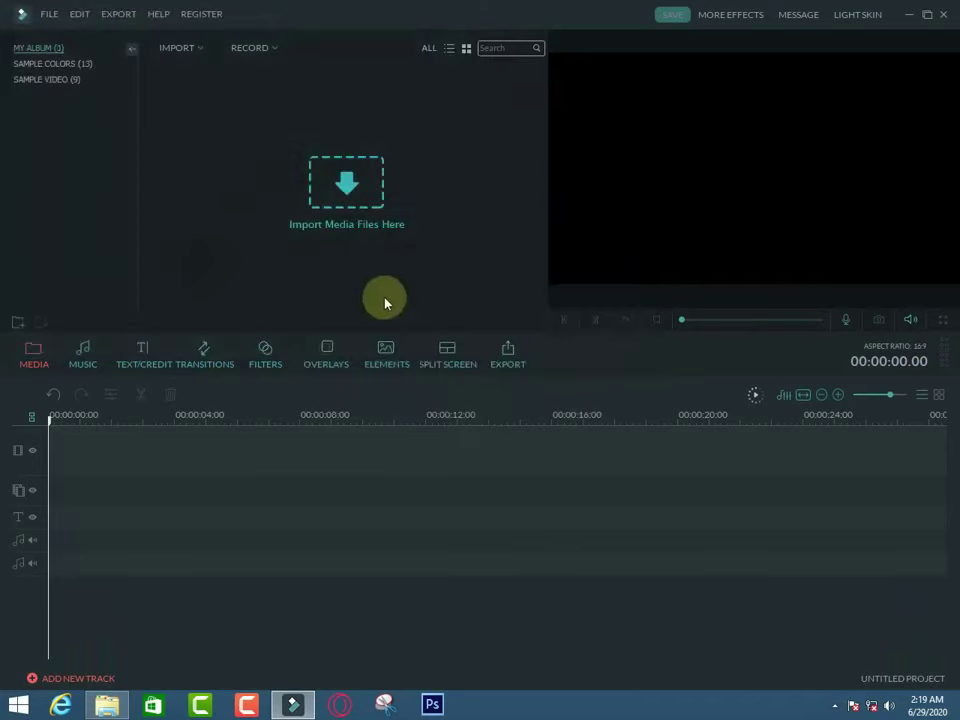
- Import the preview1 green-screen video from the Desktop as well
left_click(207, 57)
left_click(229, 66)
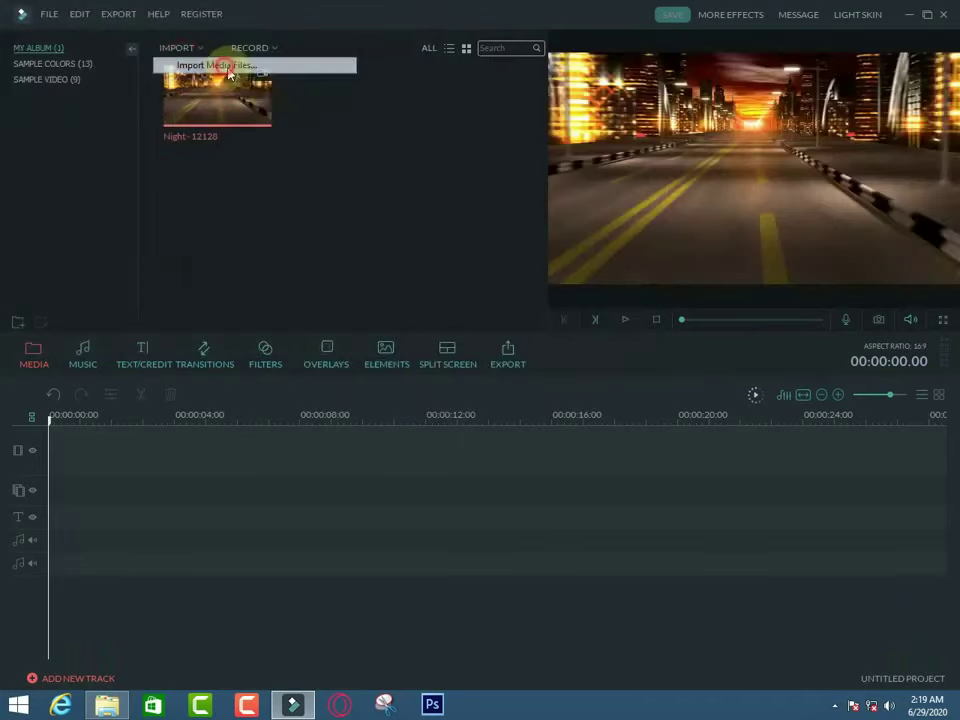
left_click(60, 105)
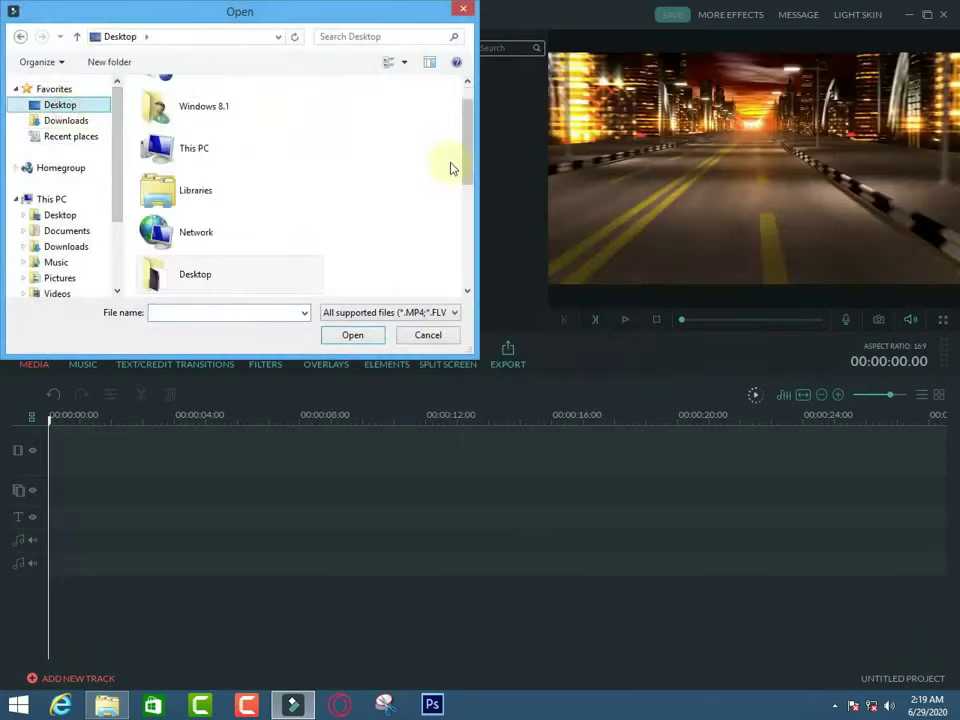
left_click_drag(472, 172, 480, 261)
double_click(250, 226)
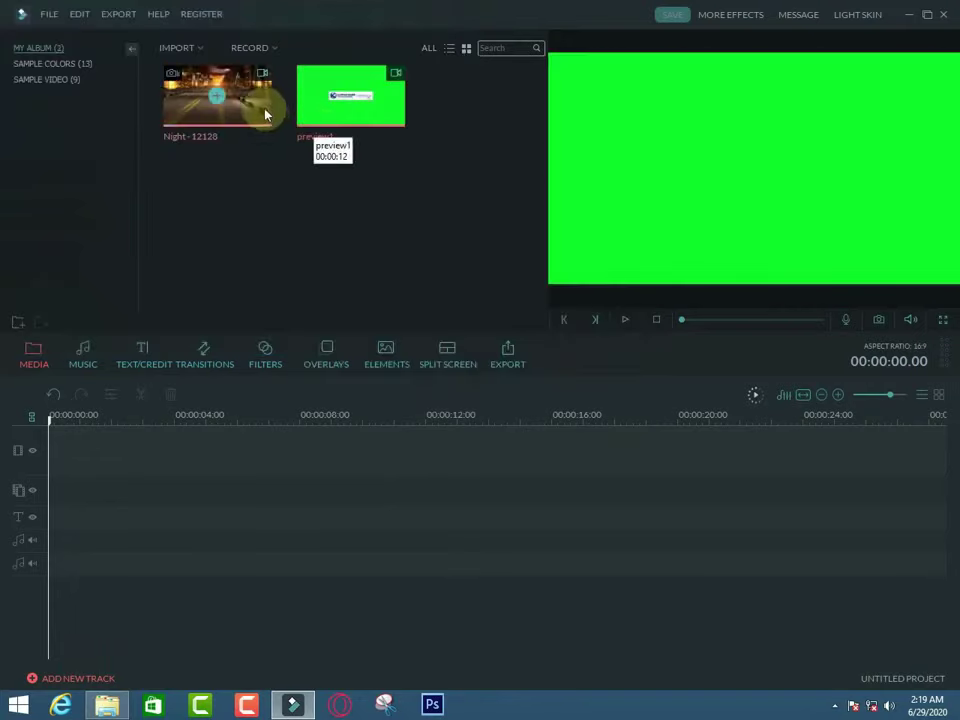
- Put two Night-12128 clips back to back on the video track, with preview1 on another track from about 4 seconds
left_click_drag(265, 112, 118, 448)
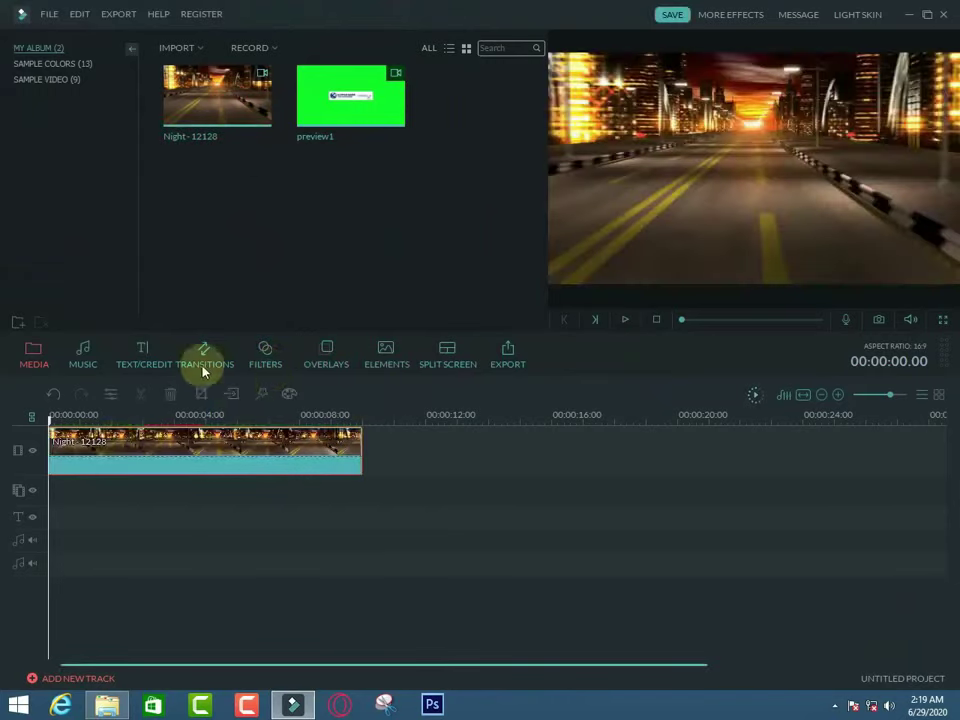
mouse_move(265, 132)
left_mouse_down()
mouse_move(395, 447)
mouse_move(5, 424)
left_mouse_up()
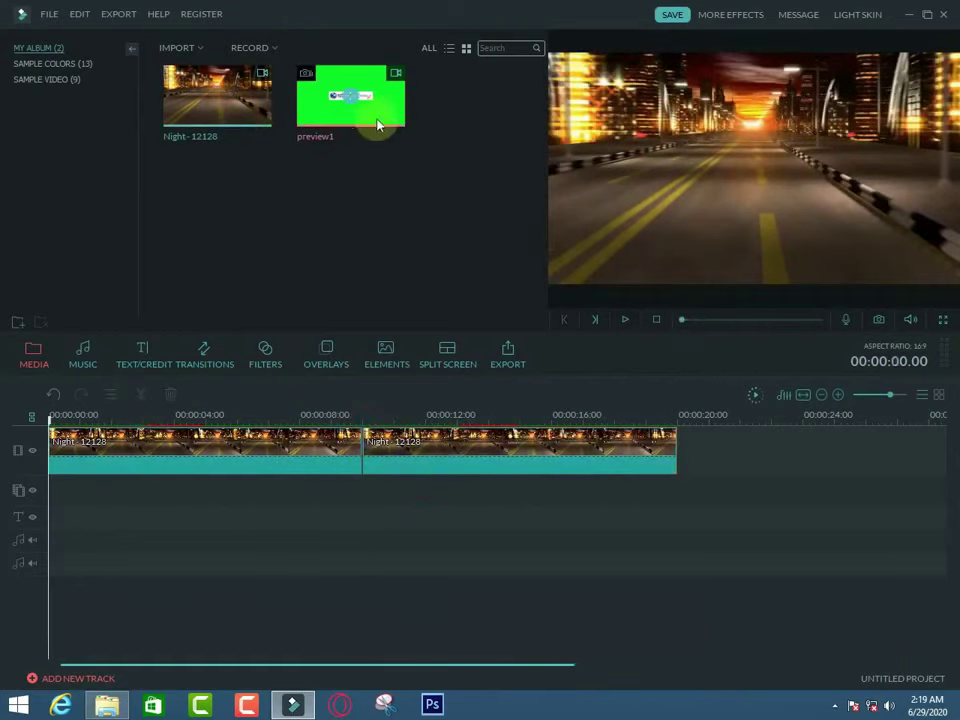
mouse_move(380, 118)
left_mouse_down()
mouse_move(255, 494)
mouse_move(198, 494)
mouse_move(257, 499)
left_mouse_up()
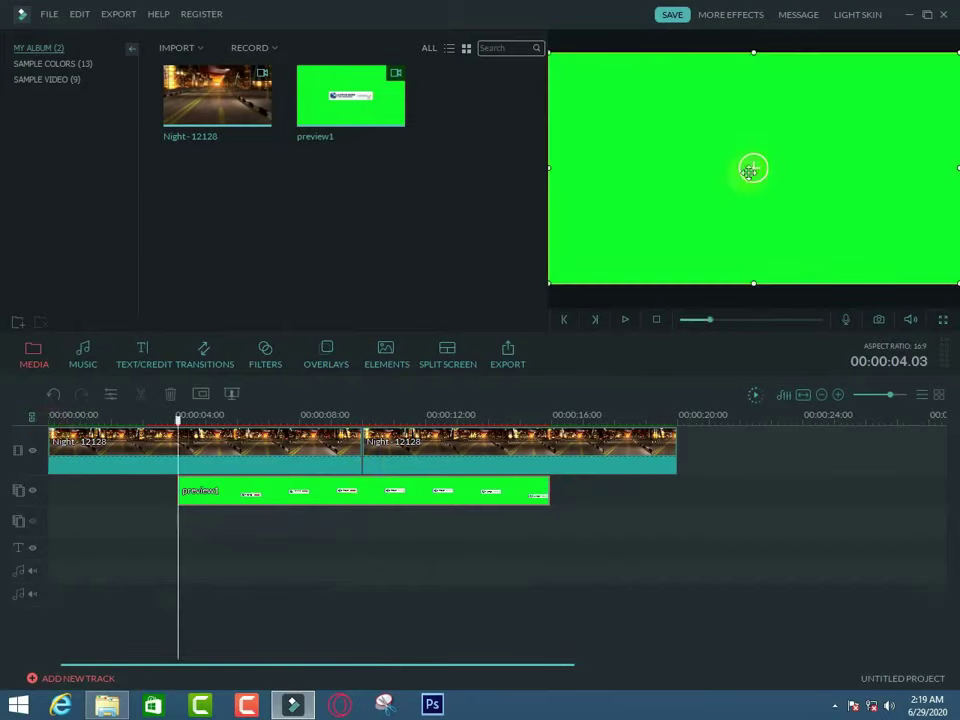
- Apply Green Screen to preview1 with 'Make parts of the clip transparent' enabled
right_click(381, 494)
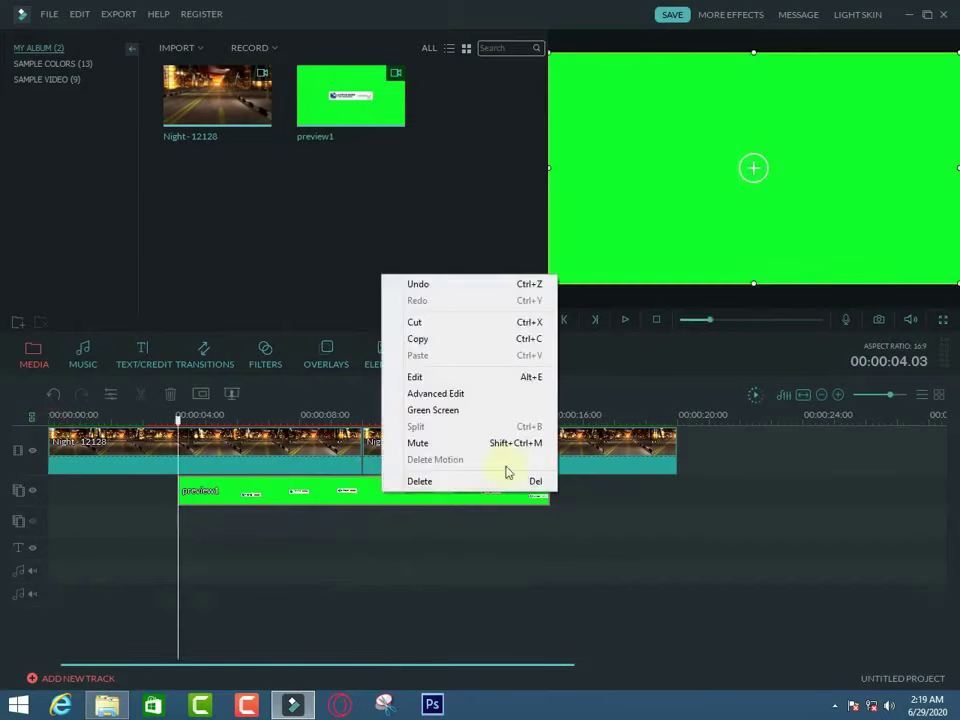
left_click(459, 417)
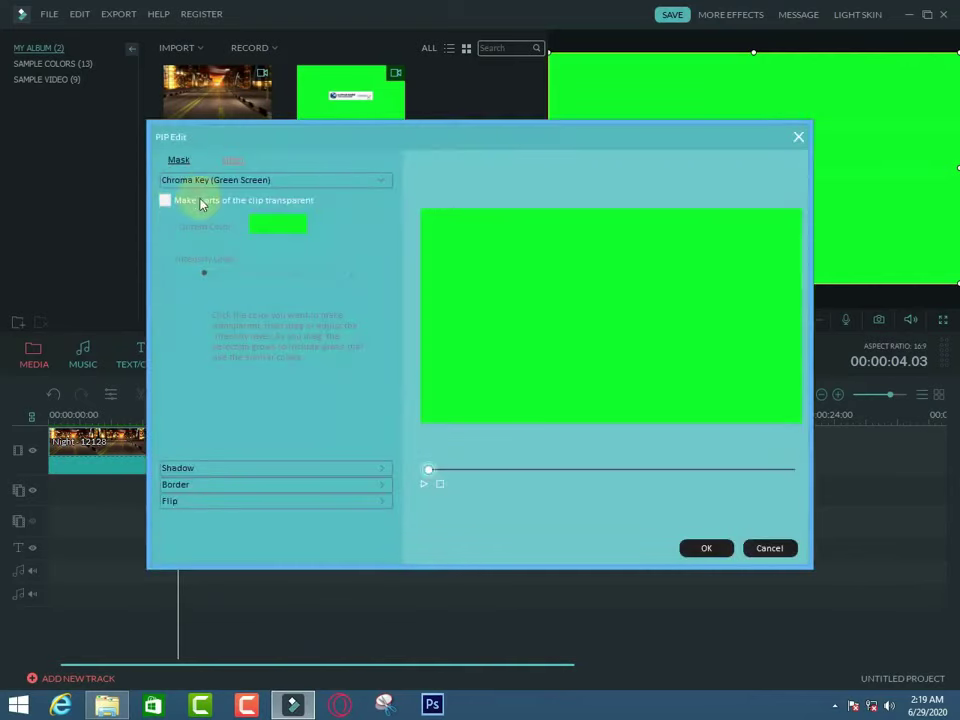
left_click(166, 201)
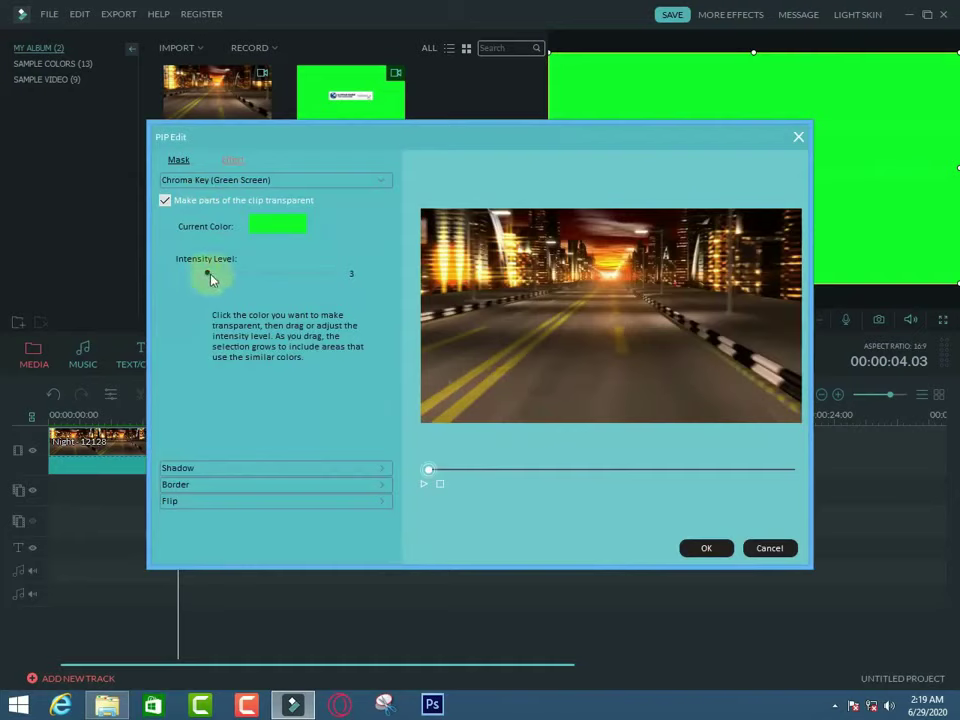
left_click(689, 556)
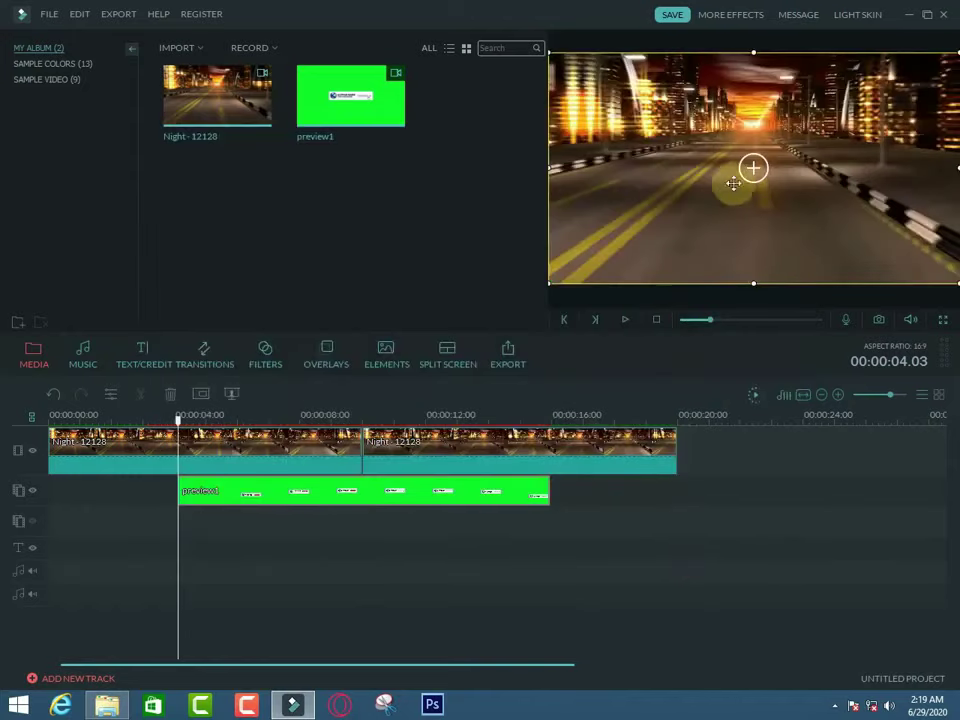
- Move the subscribe lower-third down to the bottom edge of the frame
left_click_drag(752, 168, 752, 266)
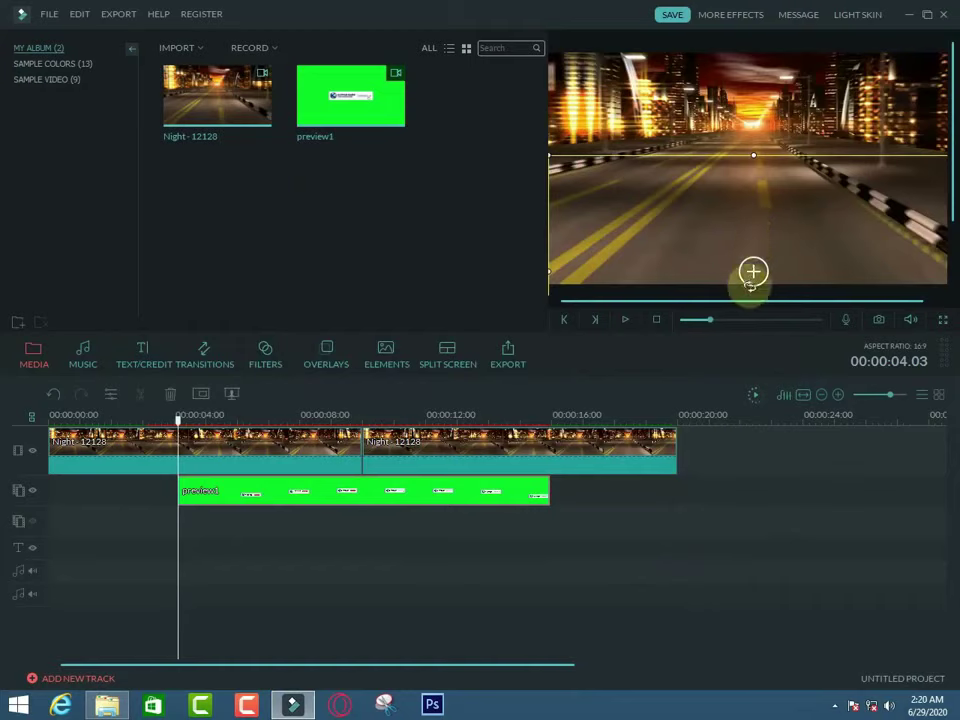
left_click_drag(753, 272, 754, 284)
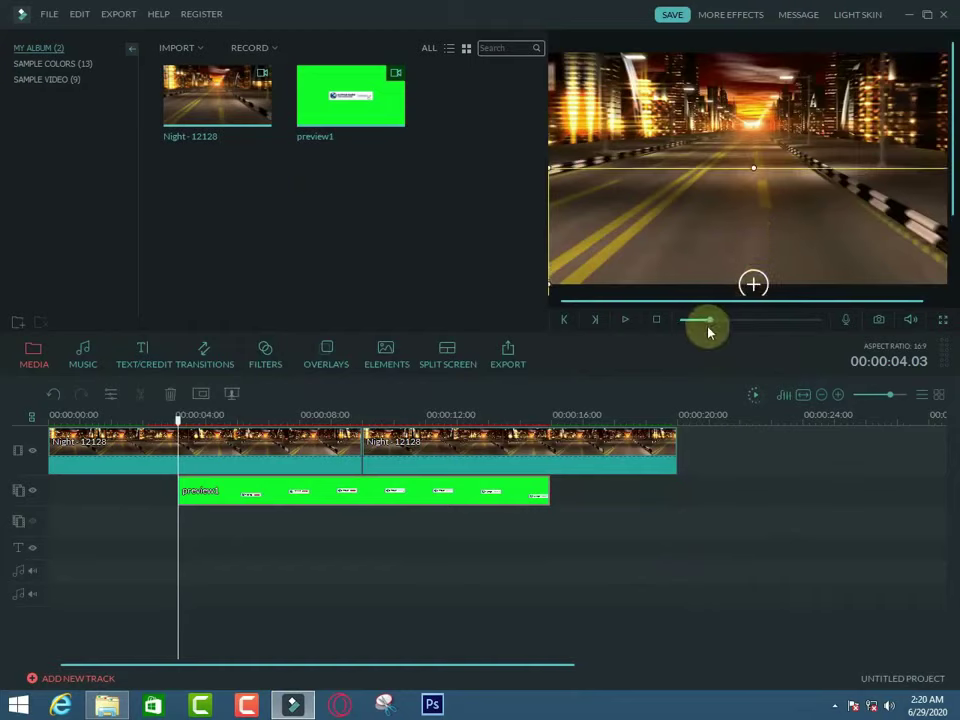
left_click_drag(708, 322, 681, 322)
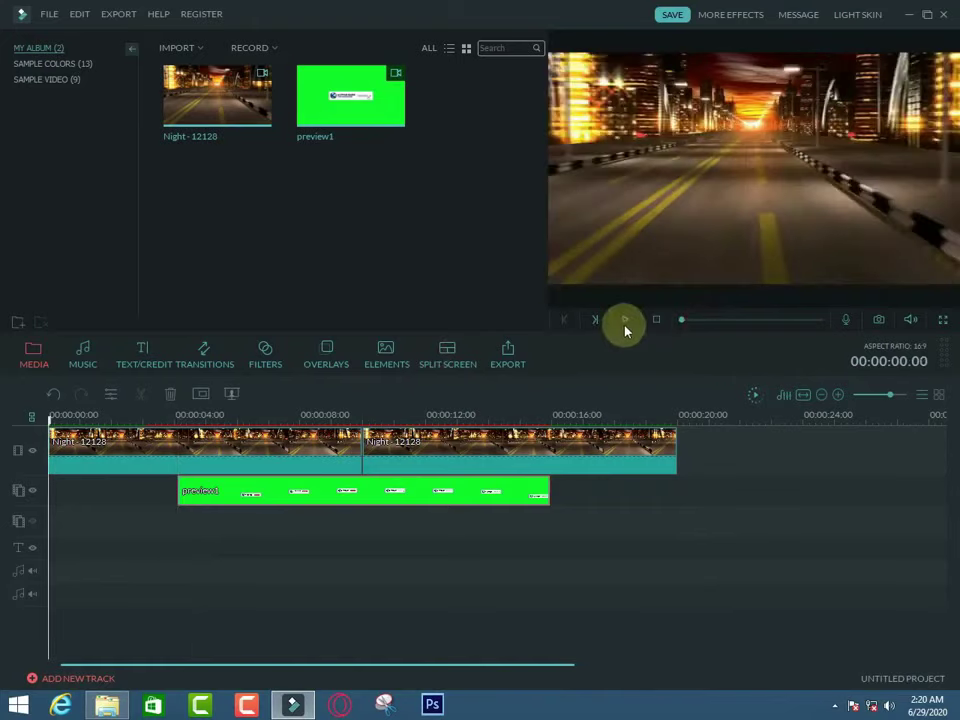
- Play back to check the overlay, then render a preview and rewind to the start
left_click(628, 320)
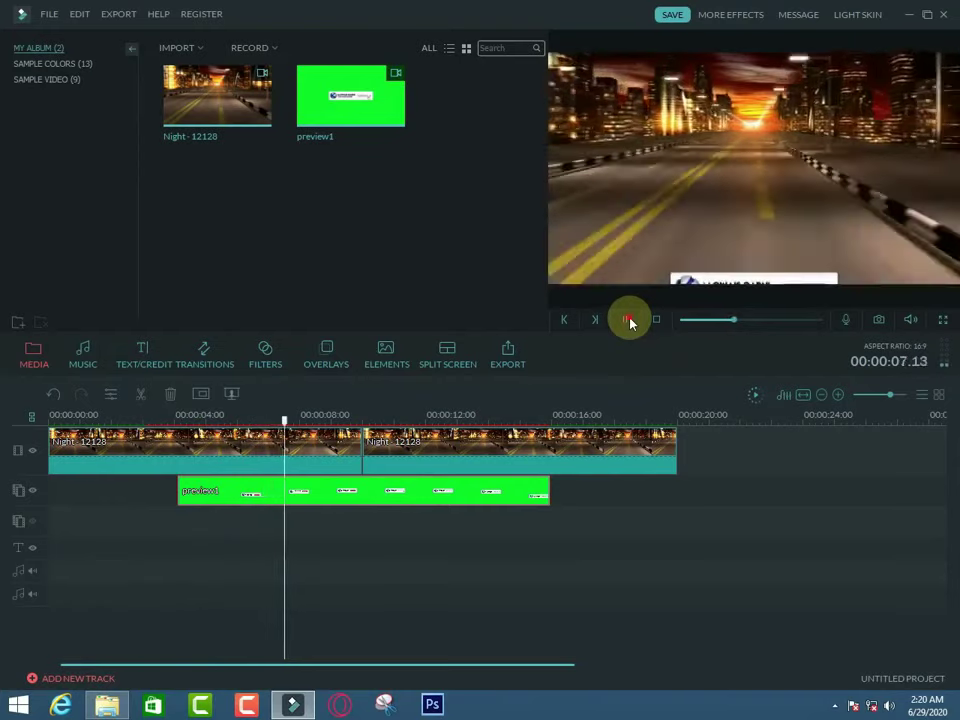
left_click(692, 284)
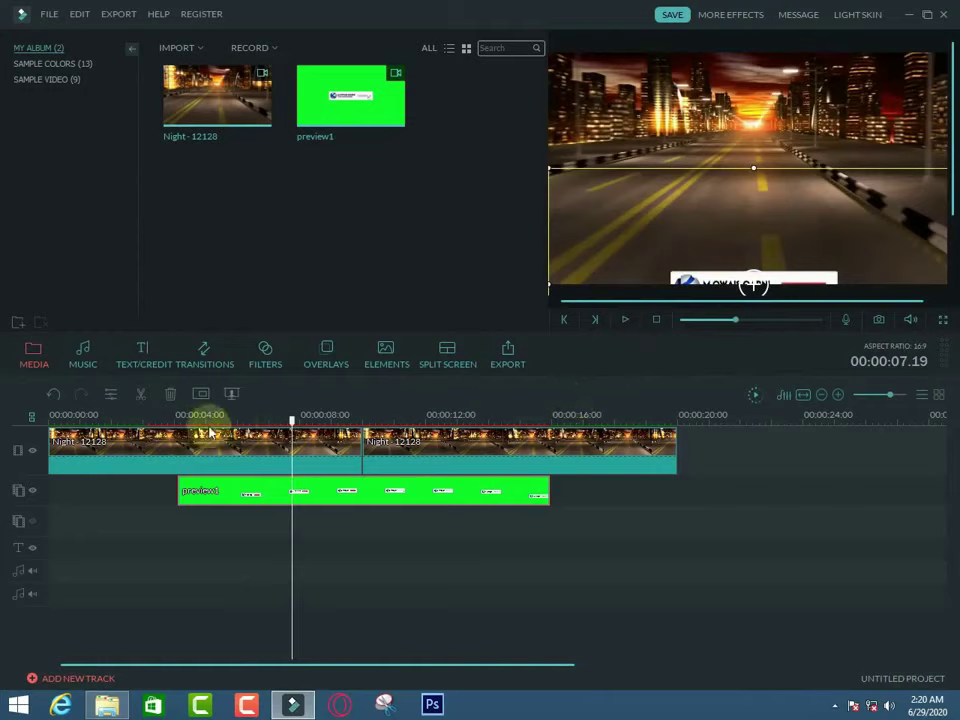
left_click(756, 395)
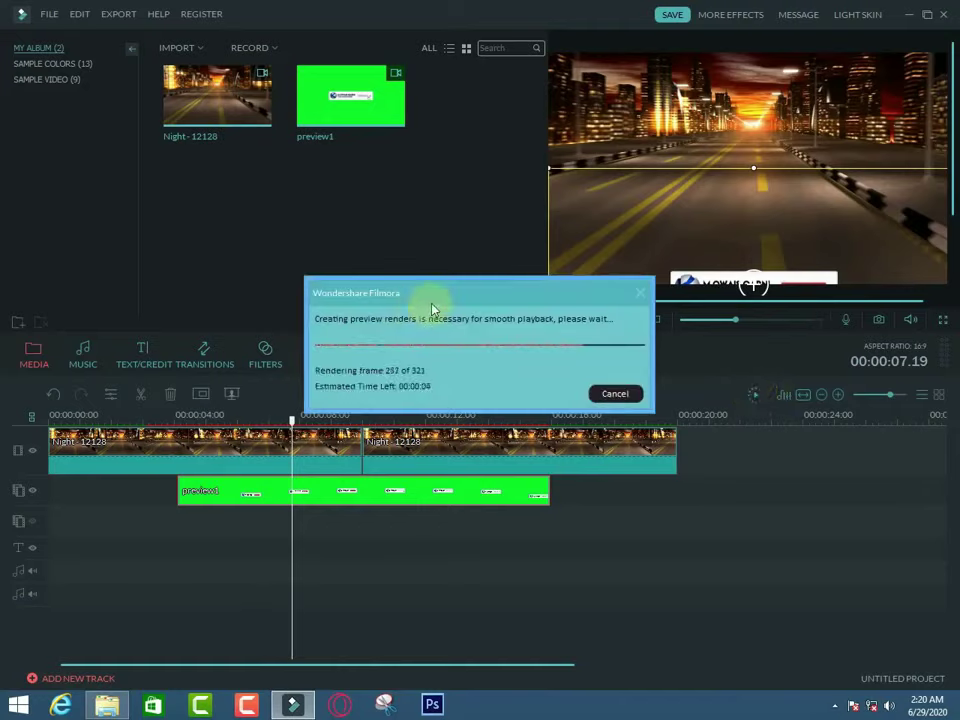
left_click_drag(702, 323, 656, 321)
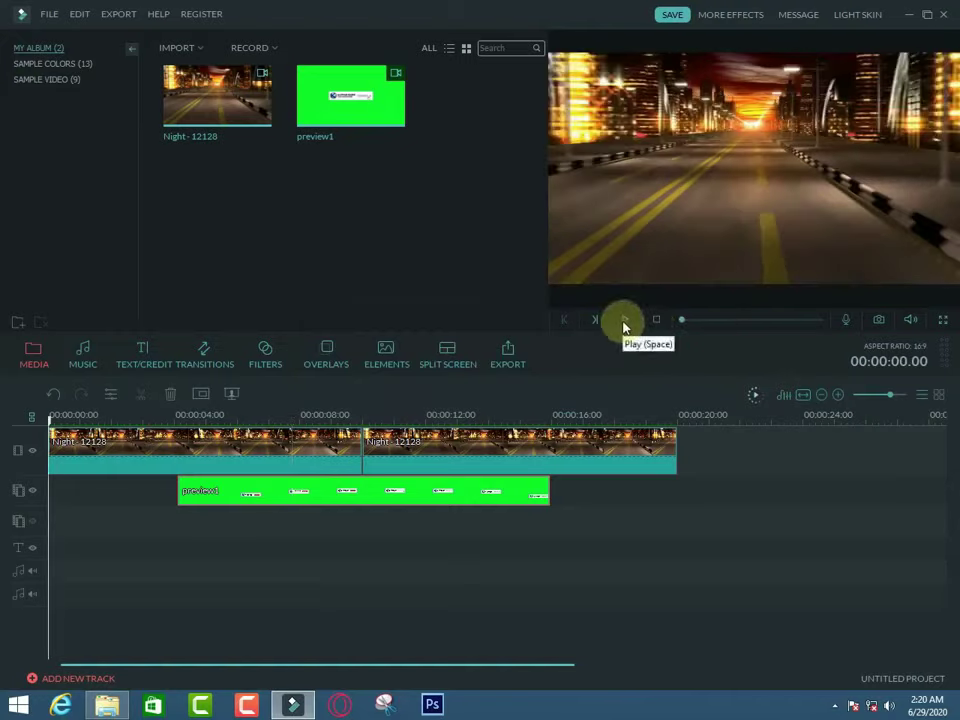
- Pause on the overlay and raise the subscribe lower-third slightly in the frame
left_click(624, 324)
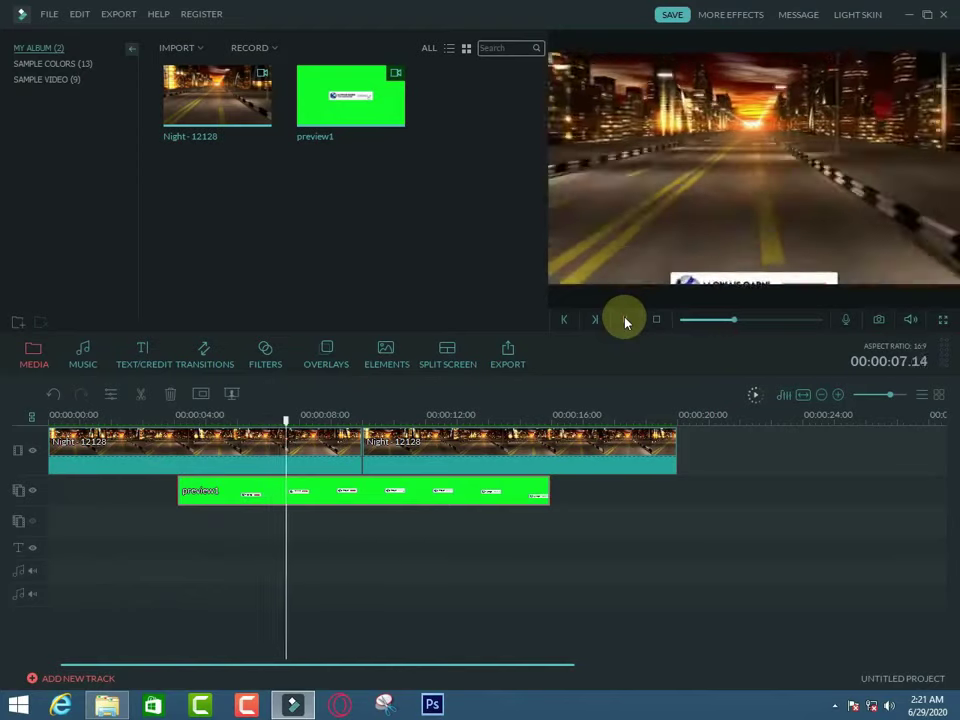
left_click(625, 320)
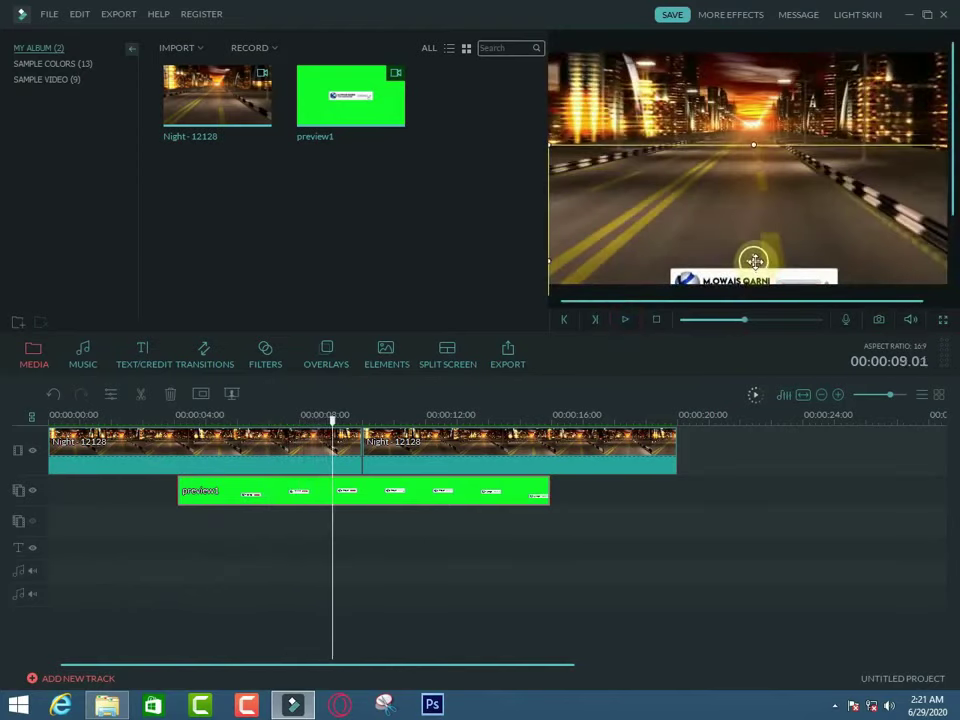
left_click_drag(754, 245, 796, 281)
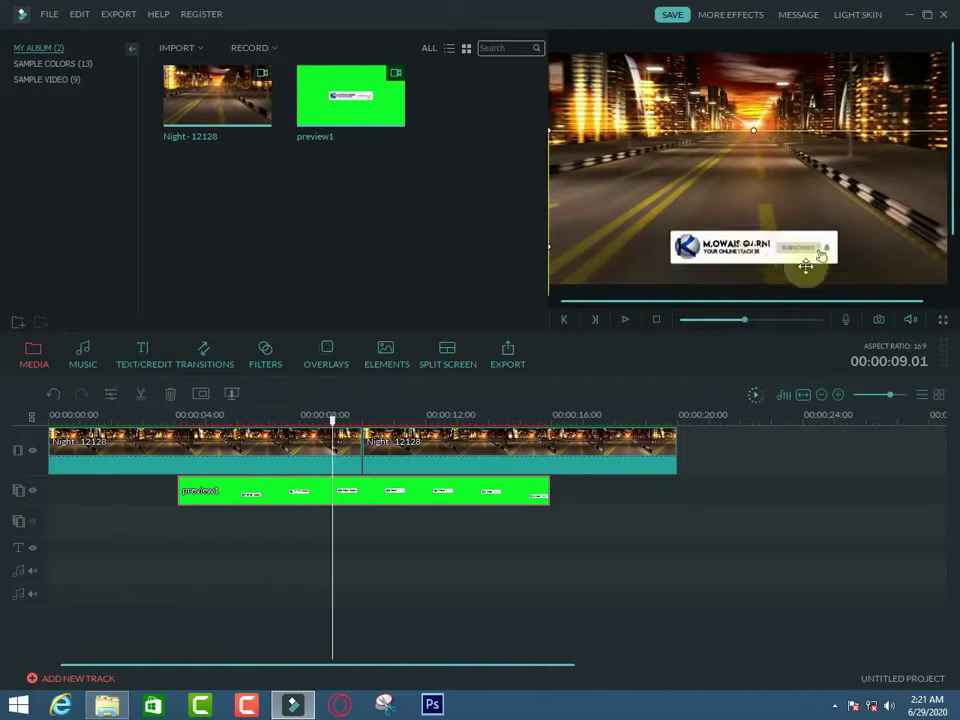
- Replay from about 3 seconds to review the new position, then select the preview1 clip
left_click_drag(735, 321, 704, 320)
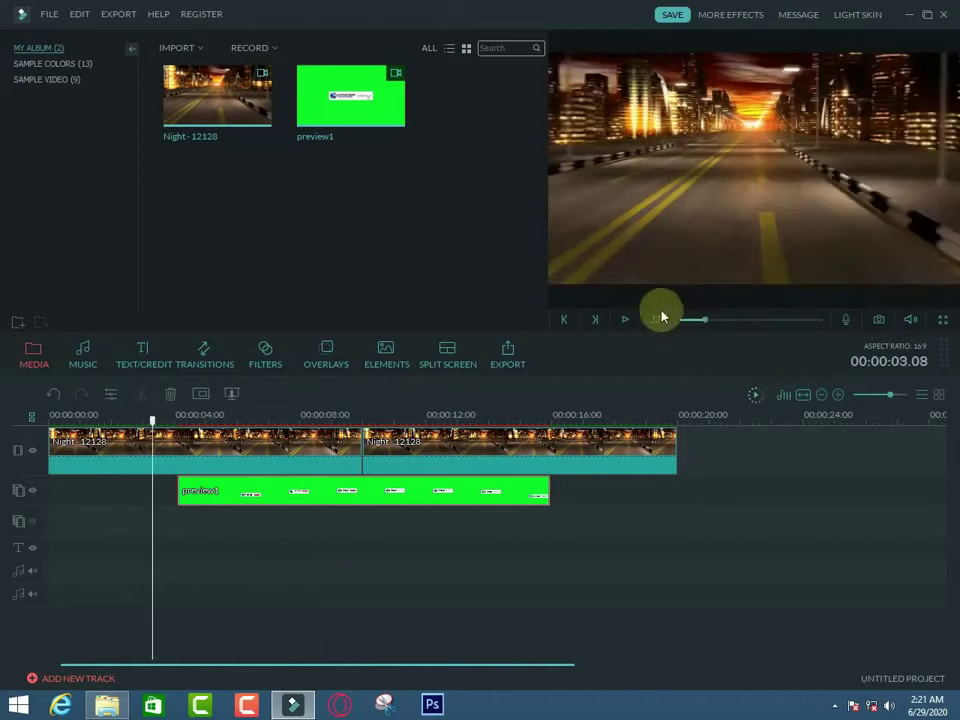
left_click(625, 321)
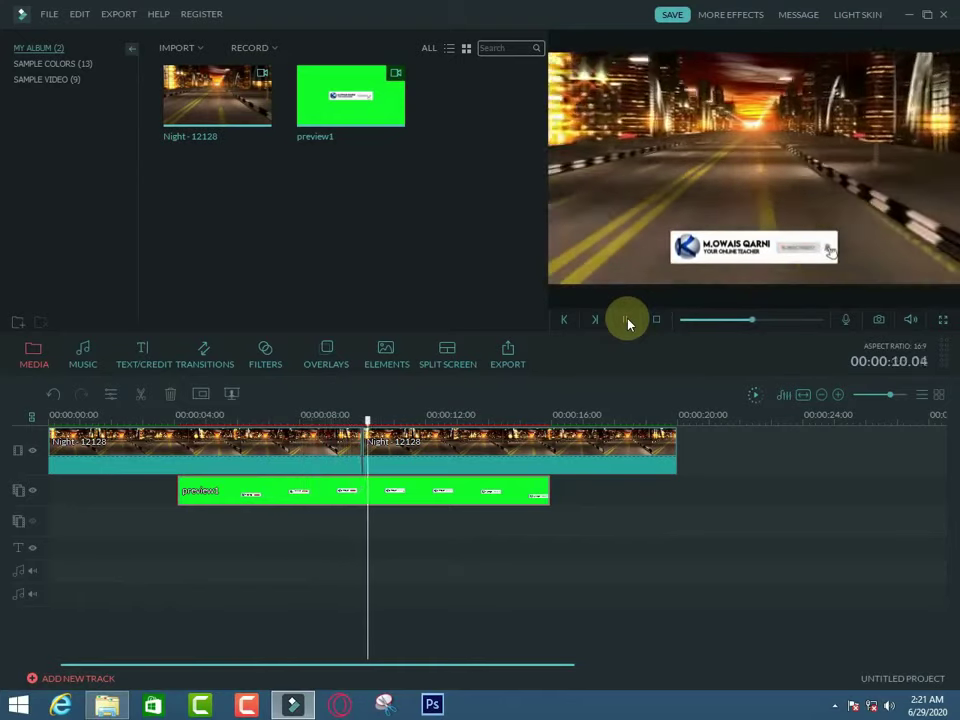
left_click(636, 321)
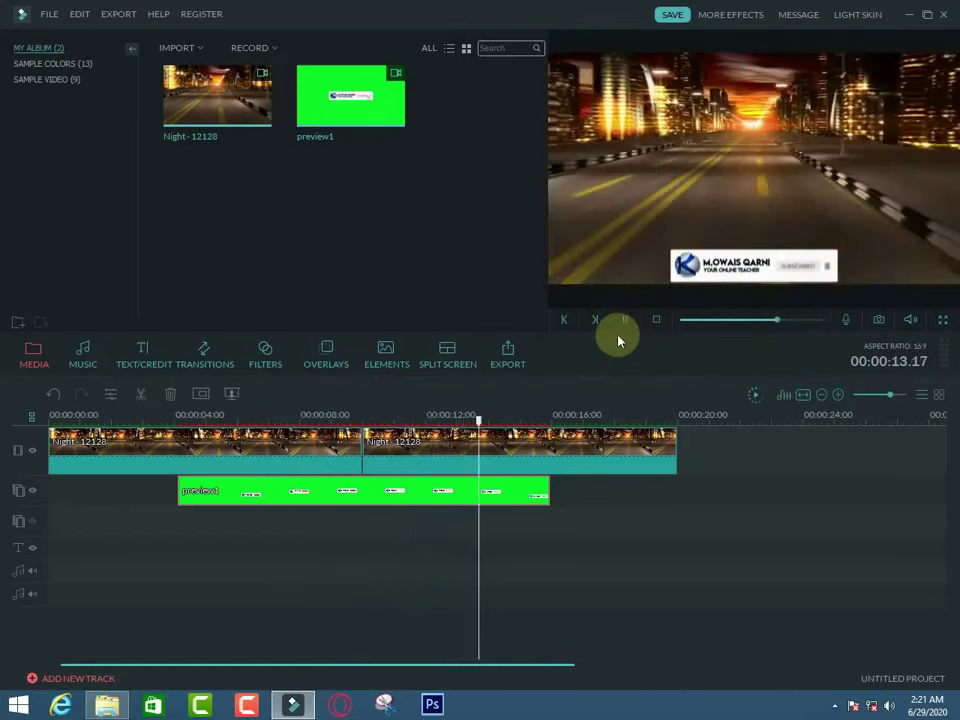
left_click(625, 320)
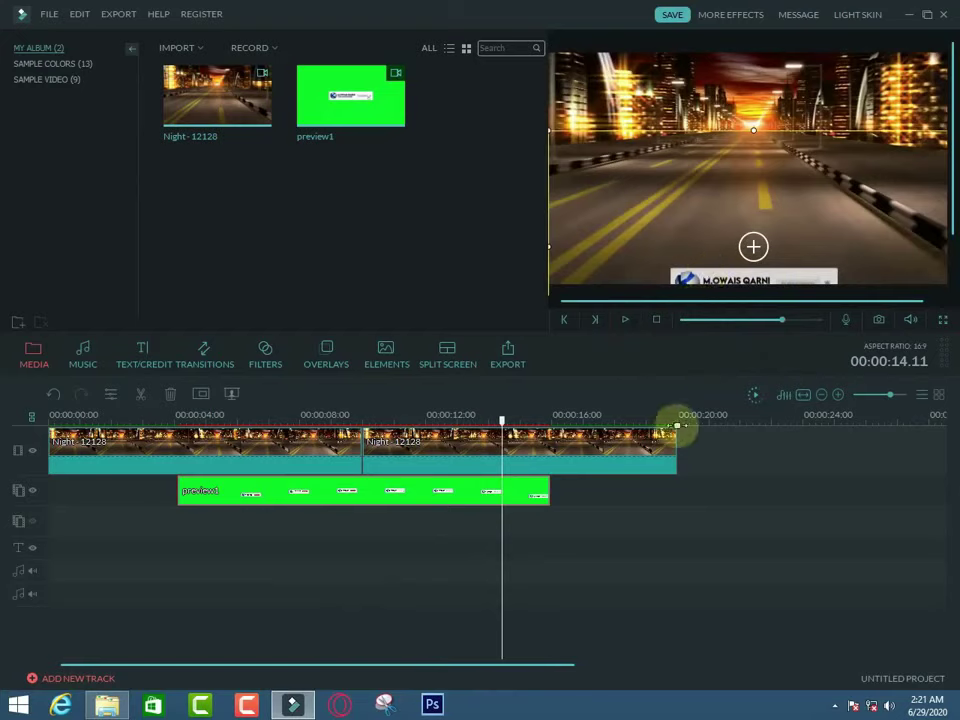
left_click(186, 415)
left_click(296, 489)
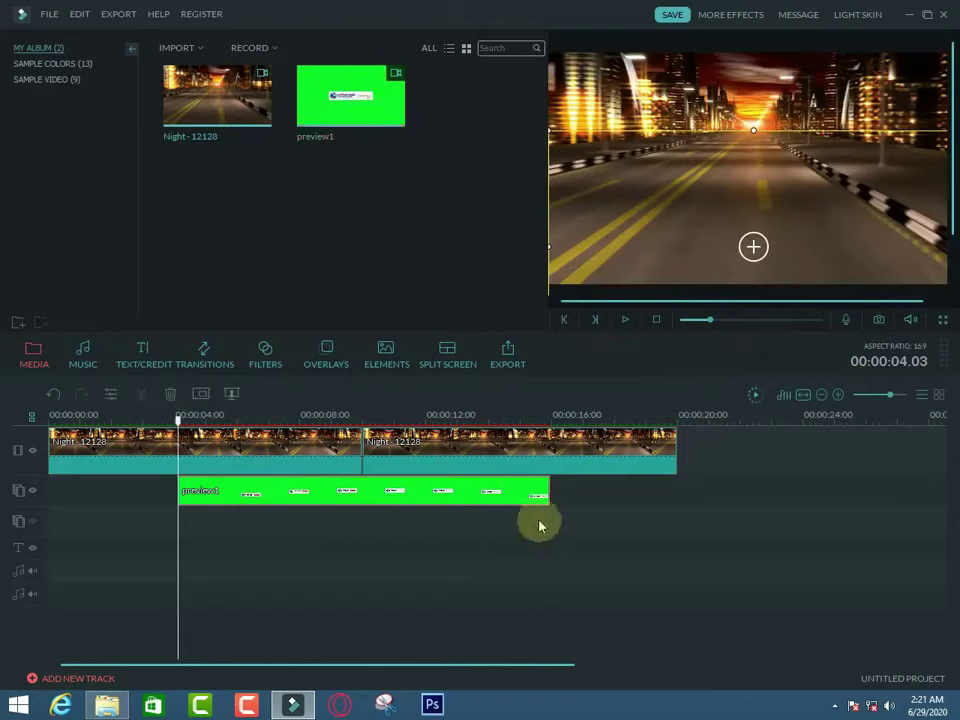
left_click(908, 15)
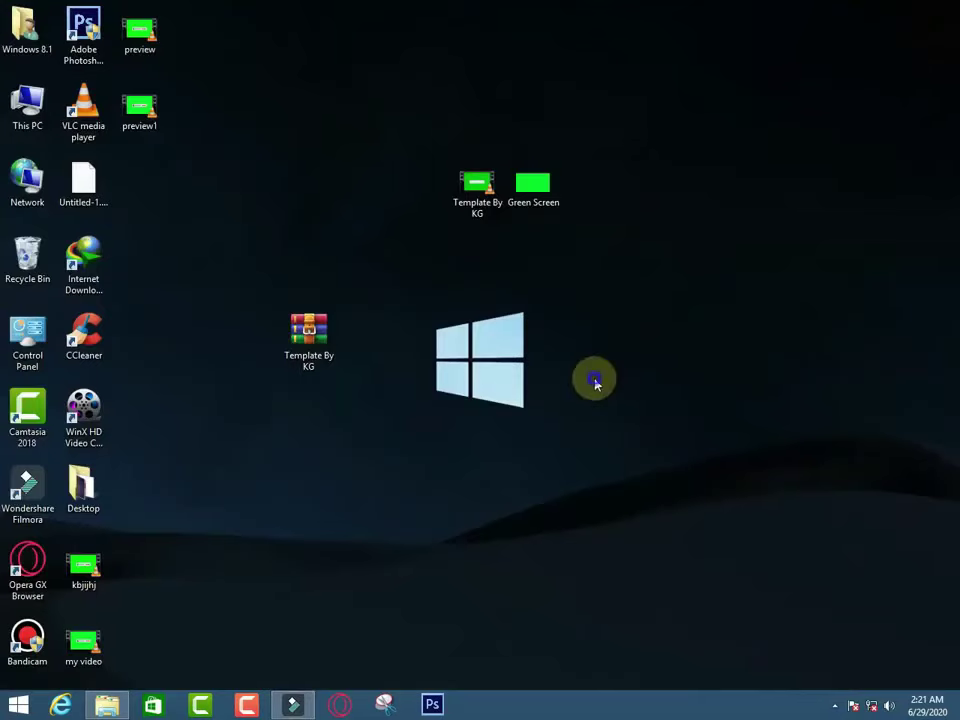
right_click(594, 379)
left_click(638, 420)
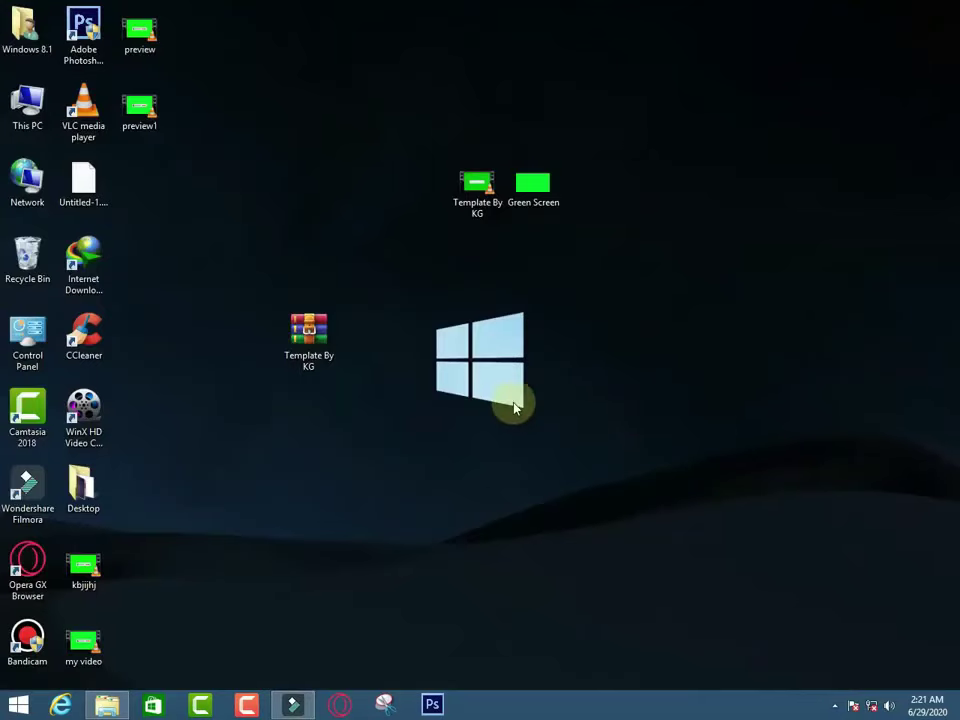